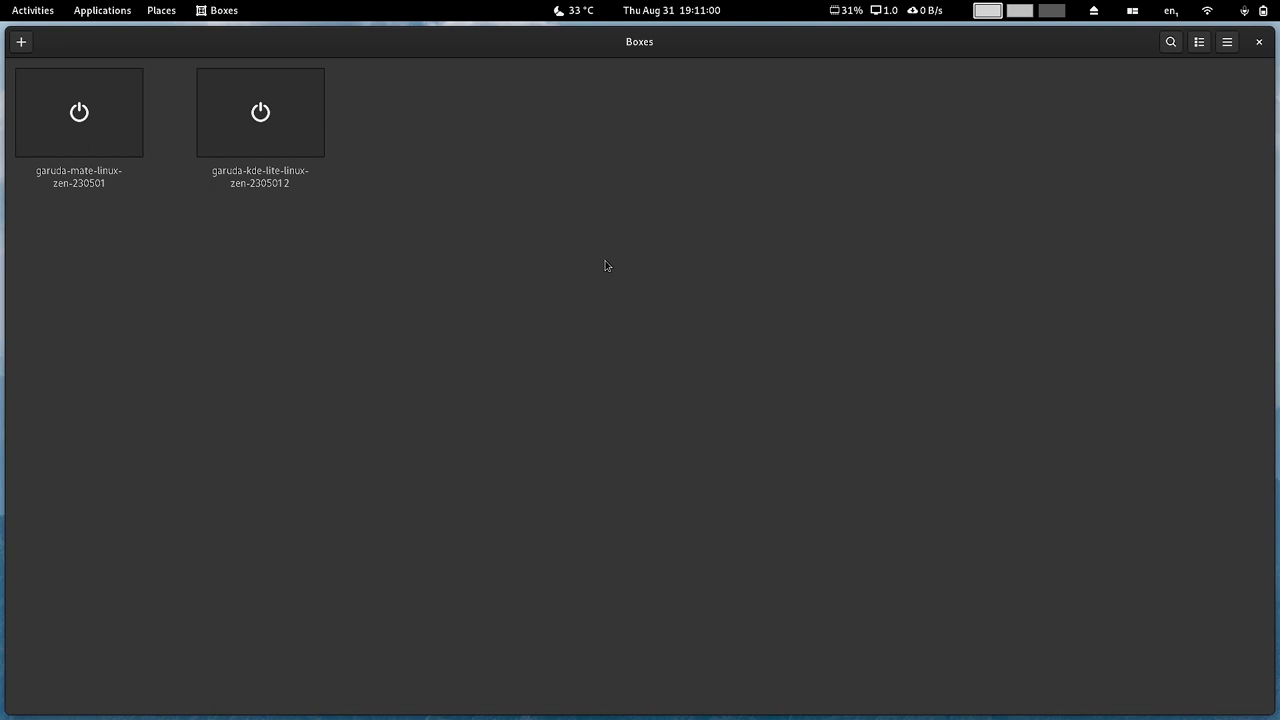
Start the garuda-mate-linux-zen-230501 virtual machine, boot the Garuda Linux entry and show it in full screen.
{"action": "left_click", "coordinate": [45, 145]}
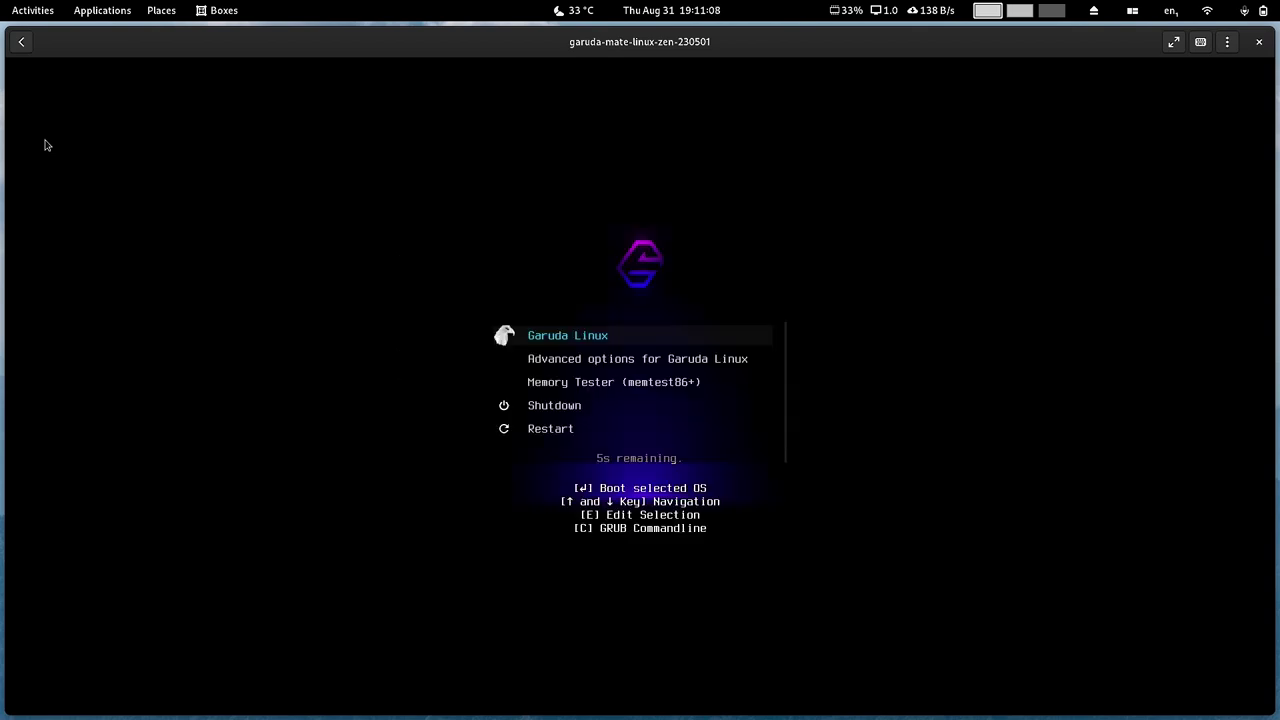
{"action": "key", "text": "Return"}
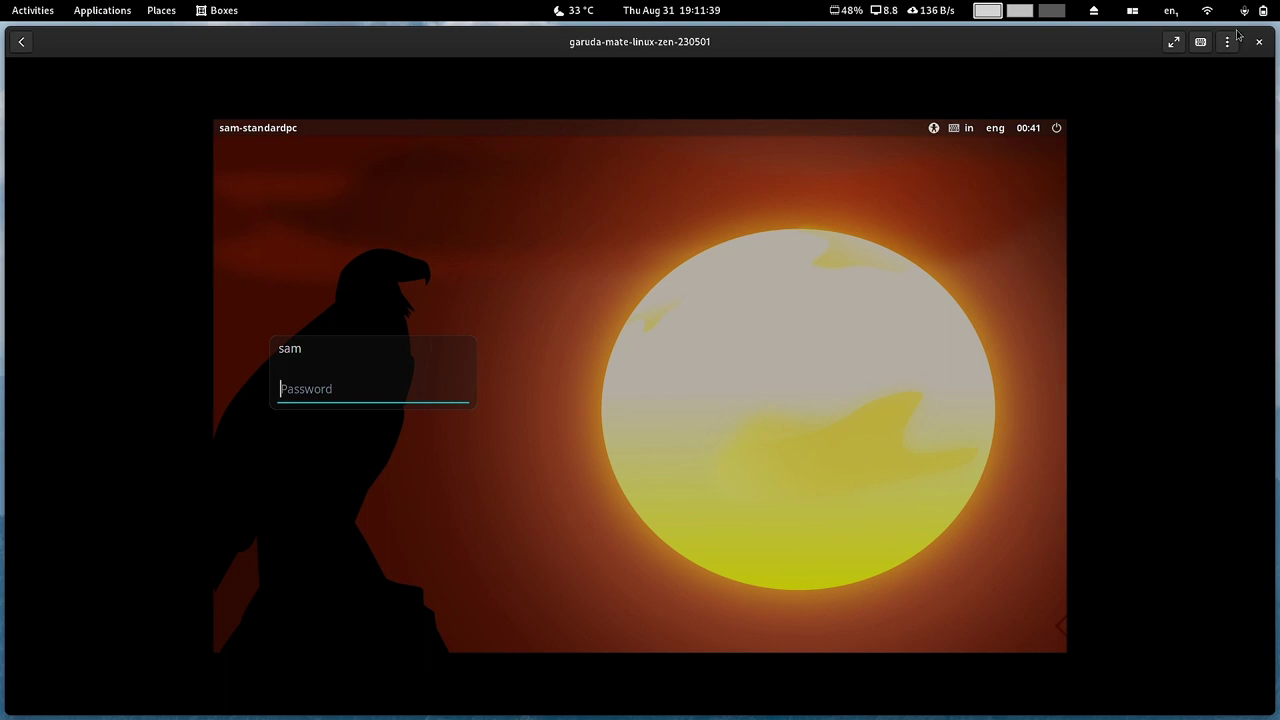
{"action": "left_click", "coordinate": [1172, 43]}
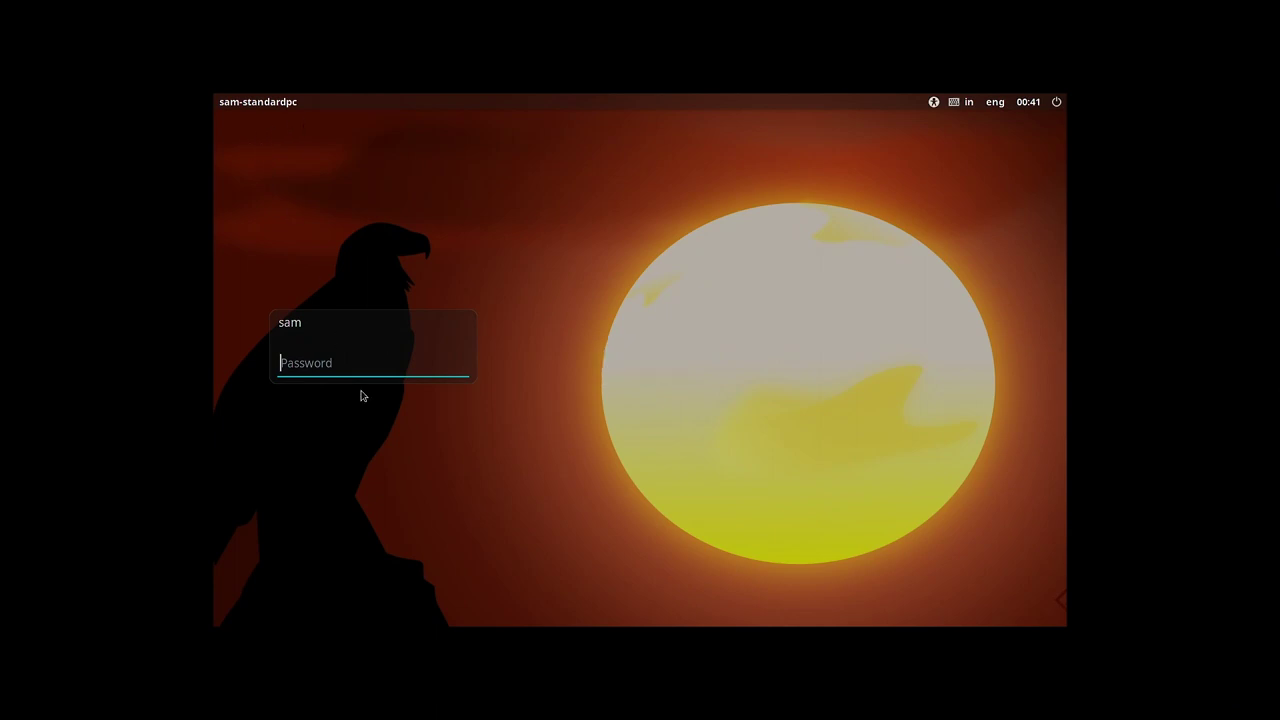
Examine the accessibility and power options offered on the login screen.
{"action": "left_click", "coordinate": [933, 103]}
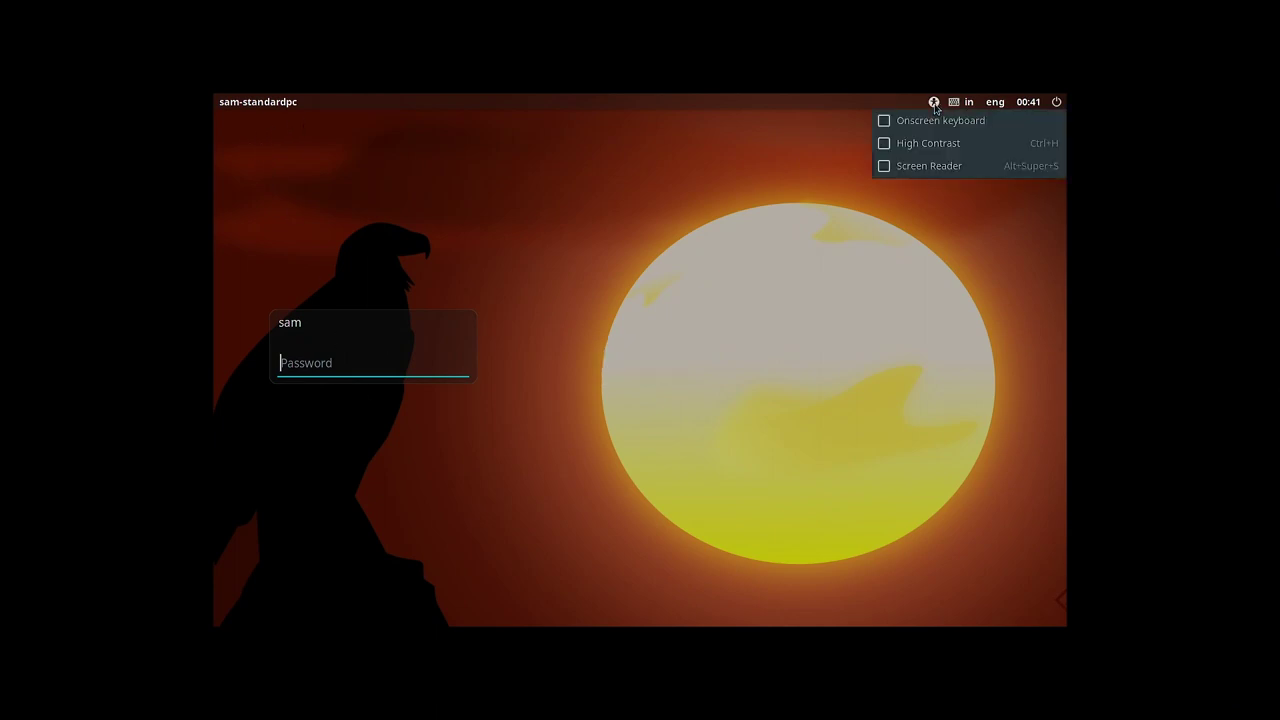
{"action": "left_click", "coordinate": [934, 103]}
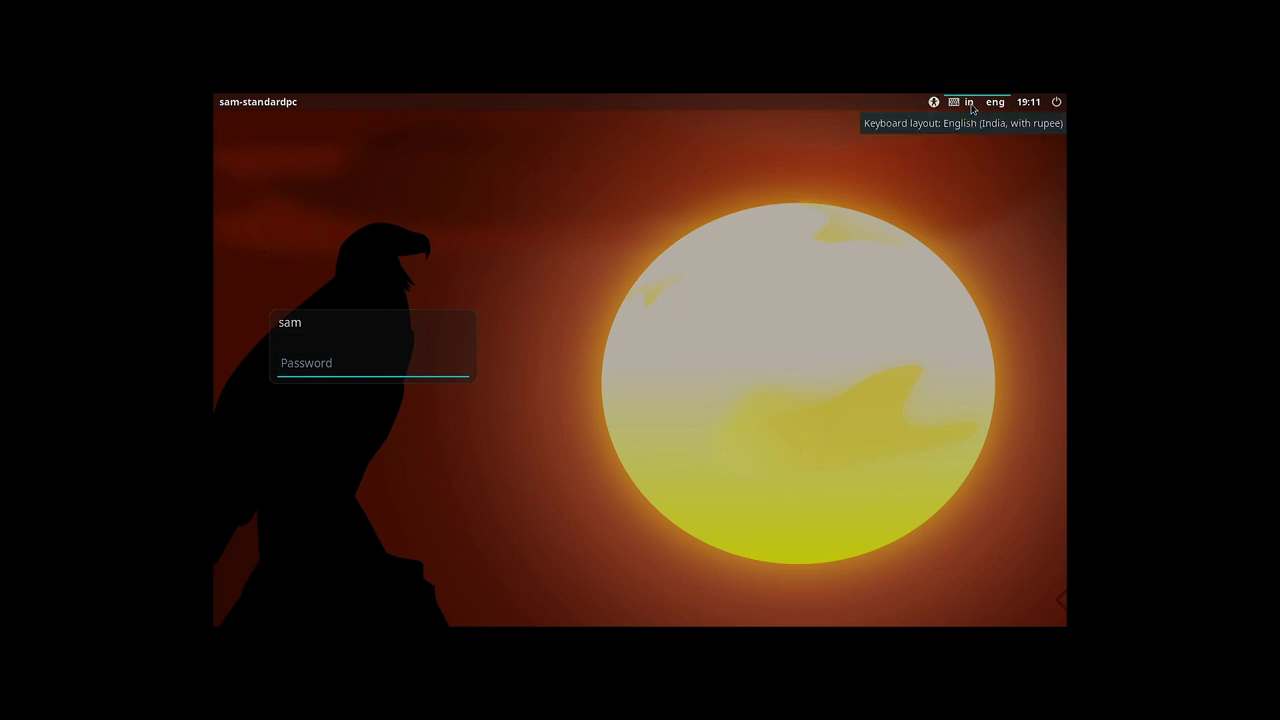
{"action": "left_click", "coordinate": [1056, 102]}
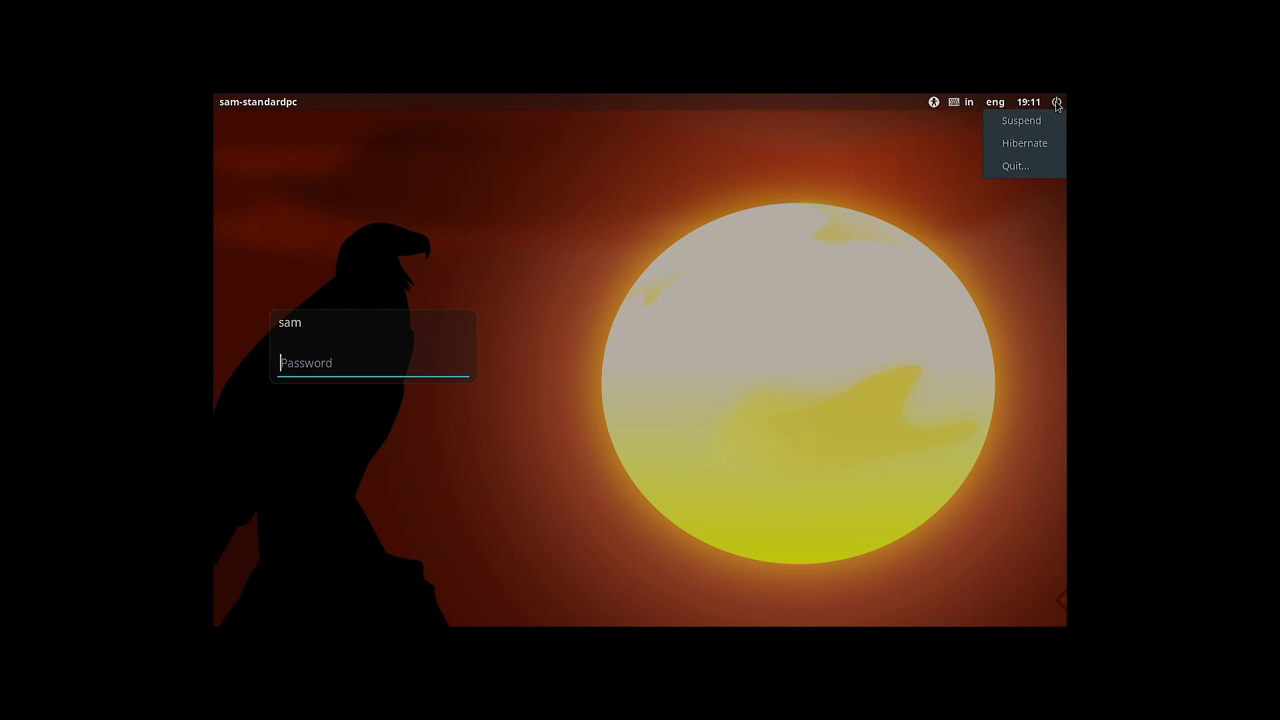
Enter the account password on the login screen and log in to the desktop.
{"action": "left_click", "coordinate": [388, 322]}
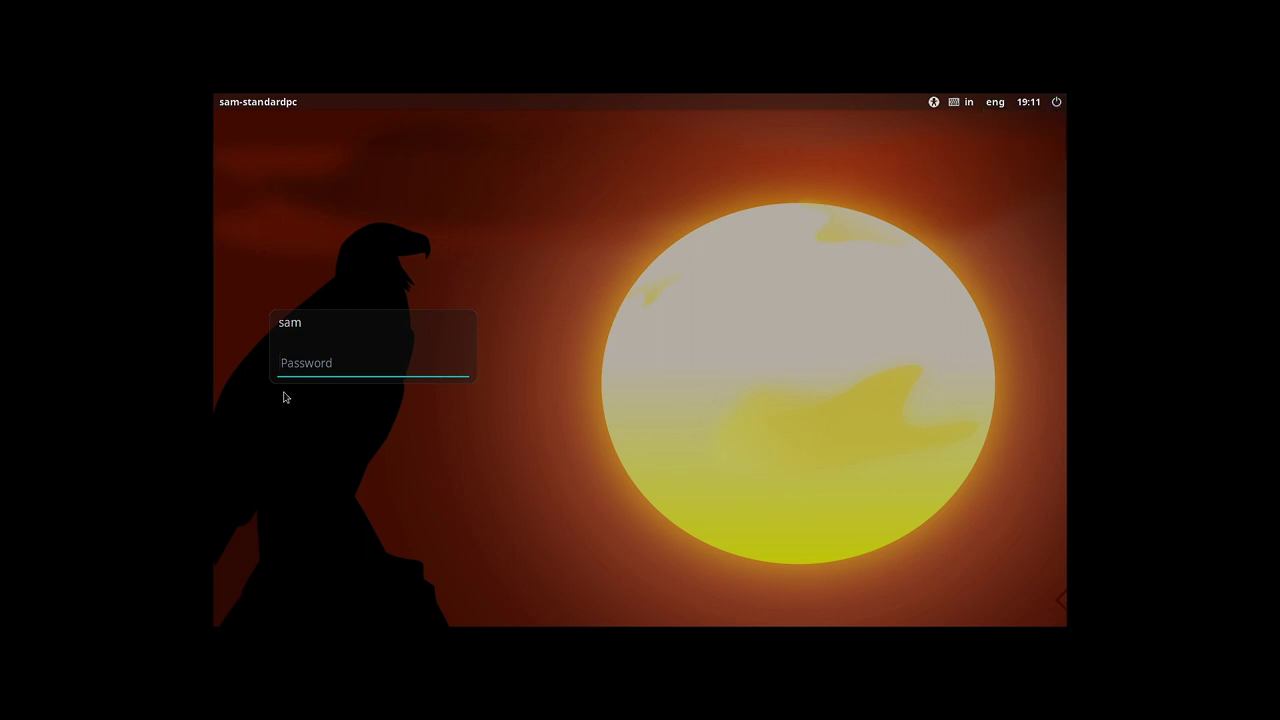
{"action": "type", "text": "******"}
{"action": "key", "text": "Return"}
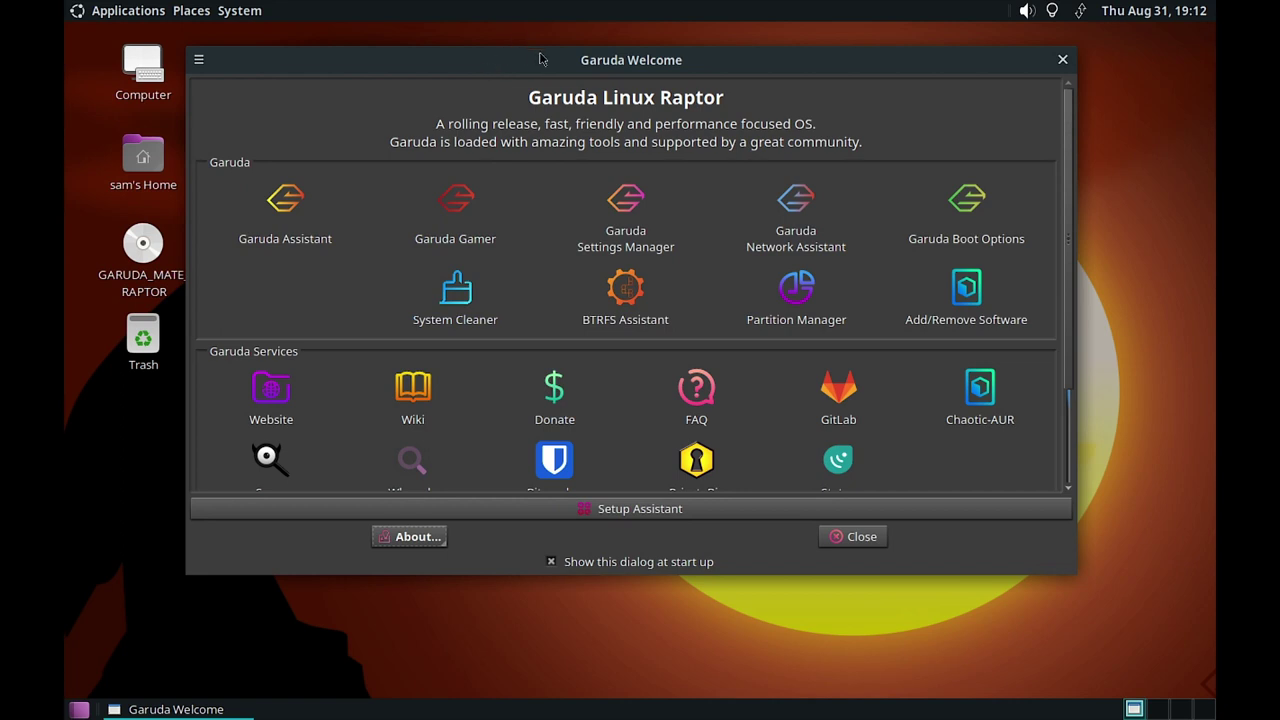
Reposition the Garuda Welcome window and browse the installed System Tools applications.
{"action": "left_click_drag", "start_coordinate": [545, 66], "coordinate": [604, 96]}
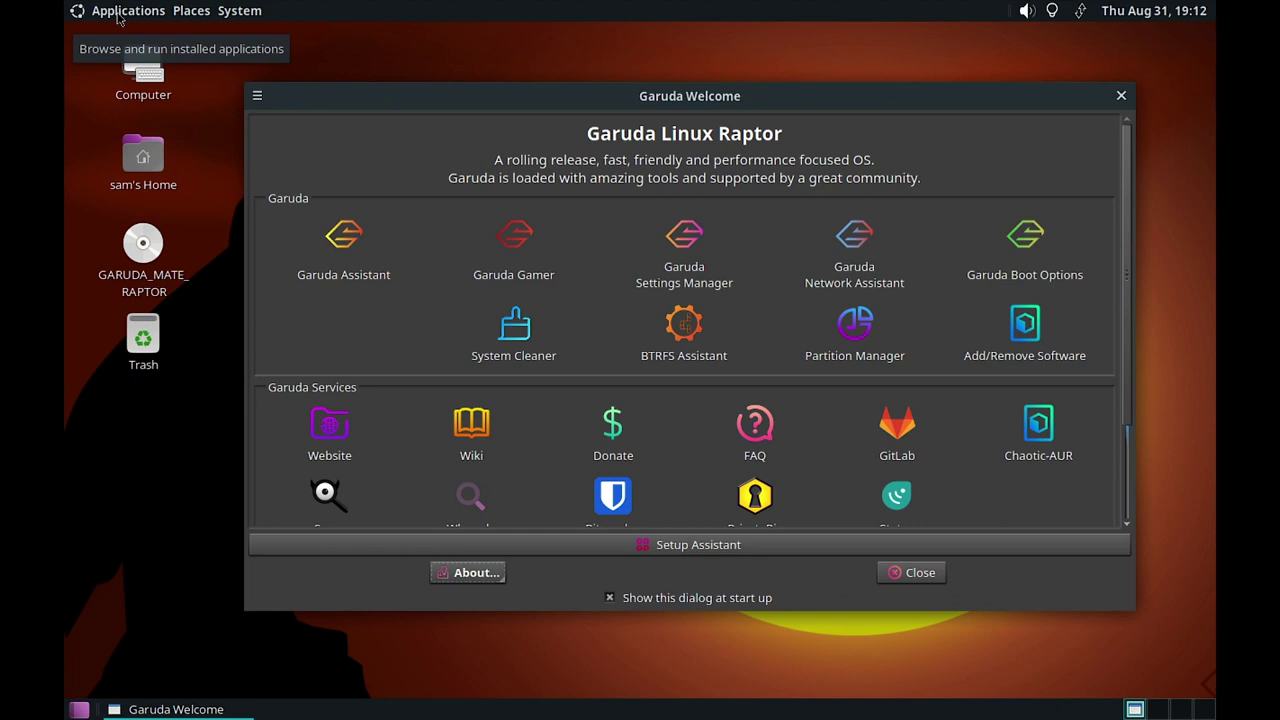
{"action": "left_click_drag", "start_coordinate": [640, 97], "coordinate": [626, 72]}
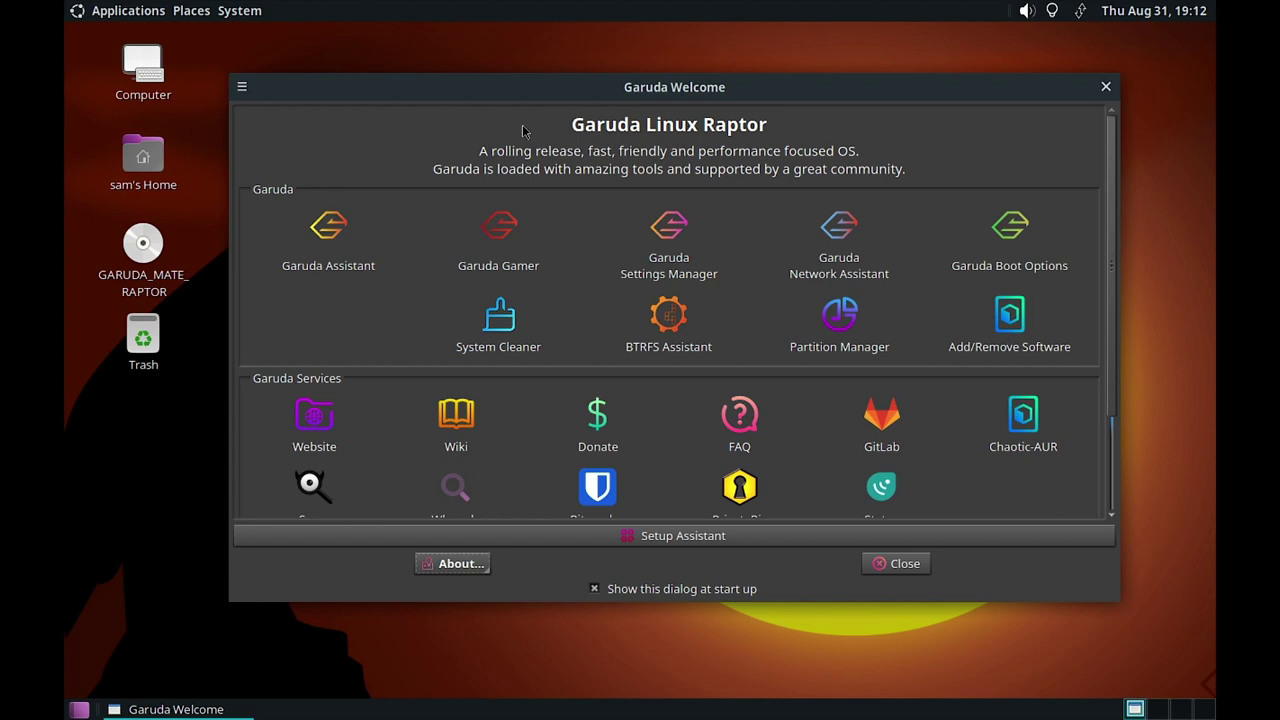
{"action": "left_click", "coordinate": [143, 17]}
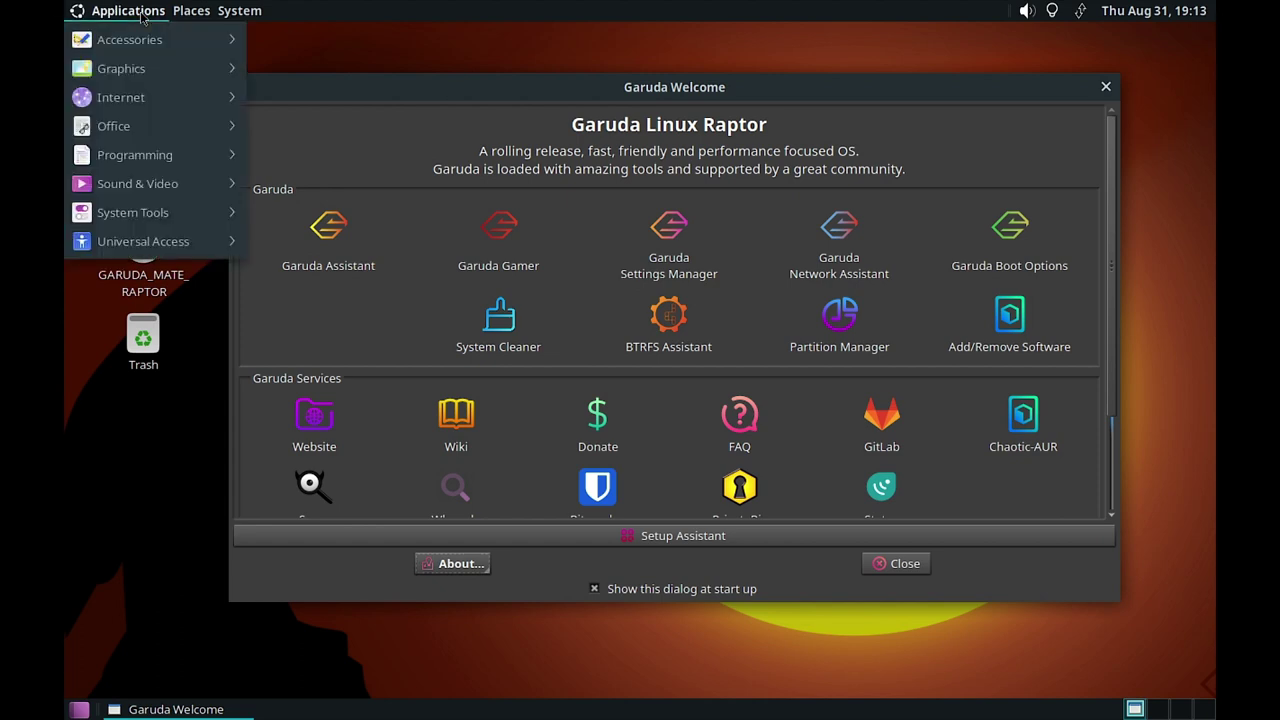
{"action": "mouse_move", "coordinate": [134, 212]}
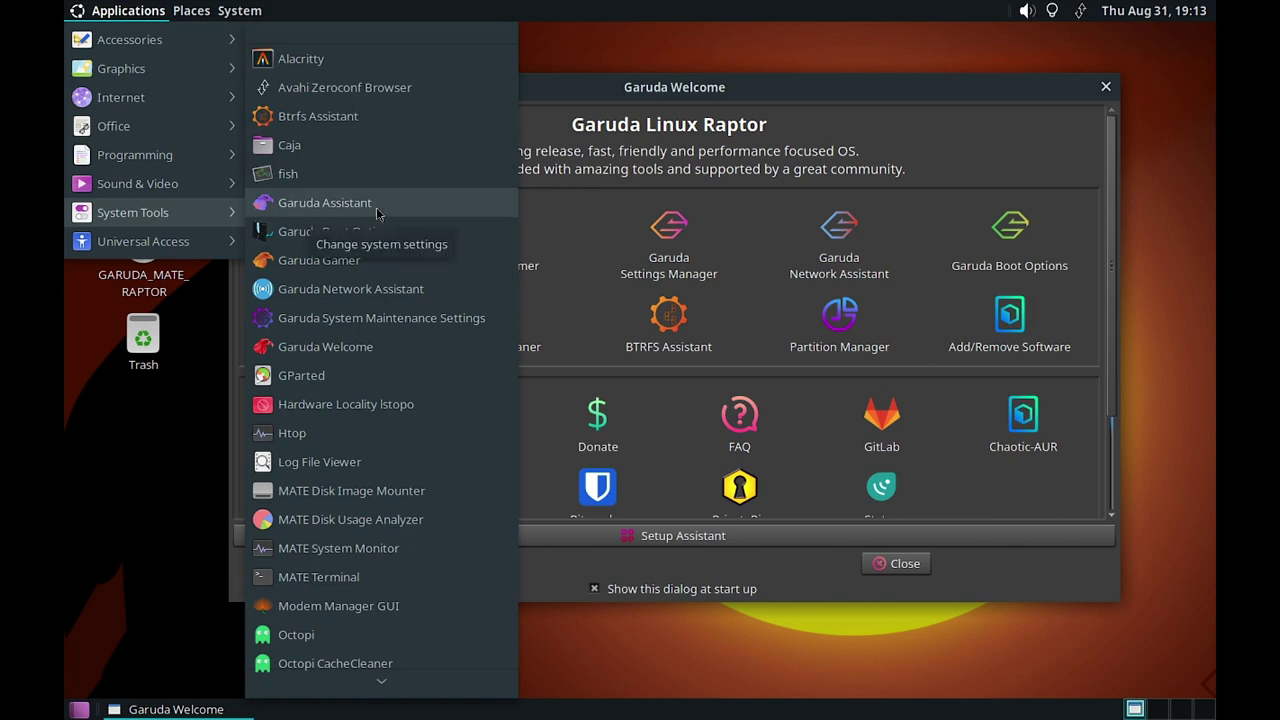
Open the Control Center, look over its settings groups and open the Displays settings.
{"action": "left_click", "coordinate": [240, 10]}
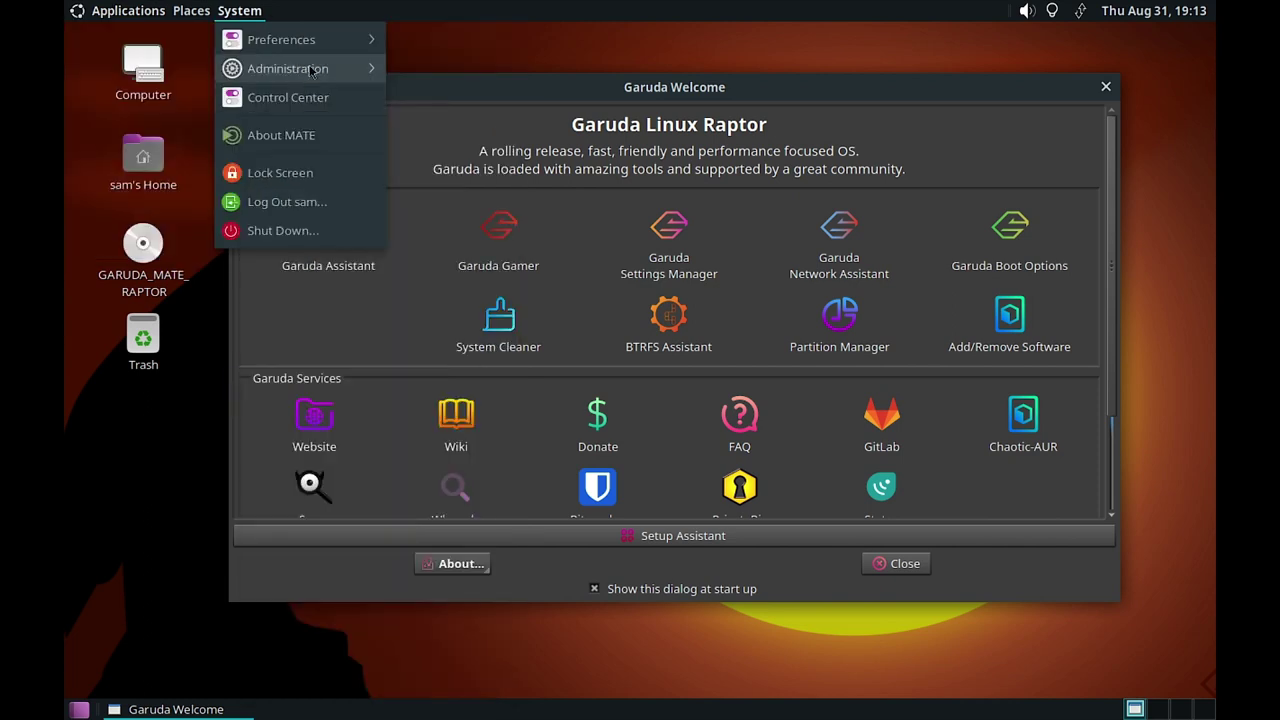
{"action": "left_click", "coordinate": [298, 110]}
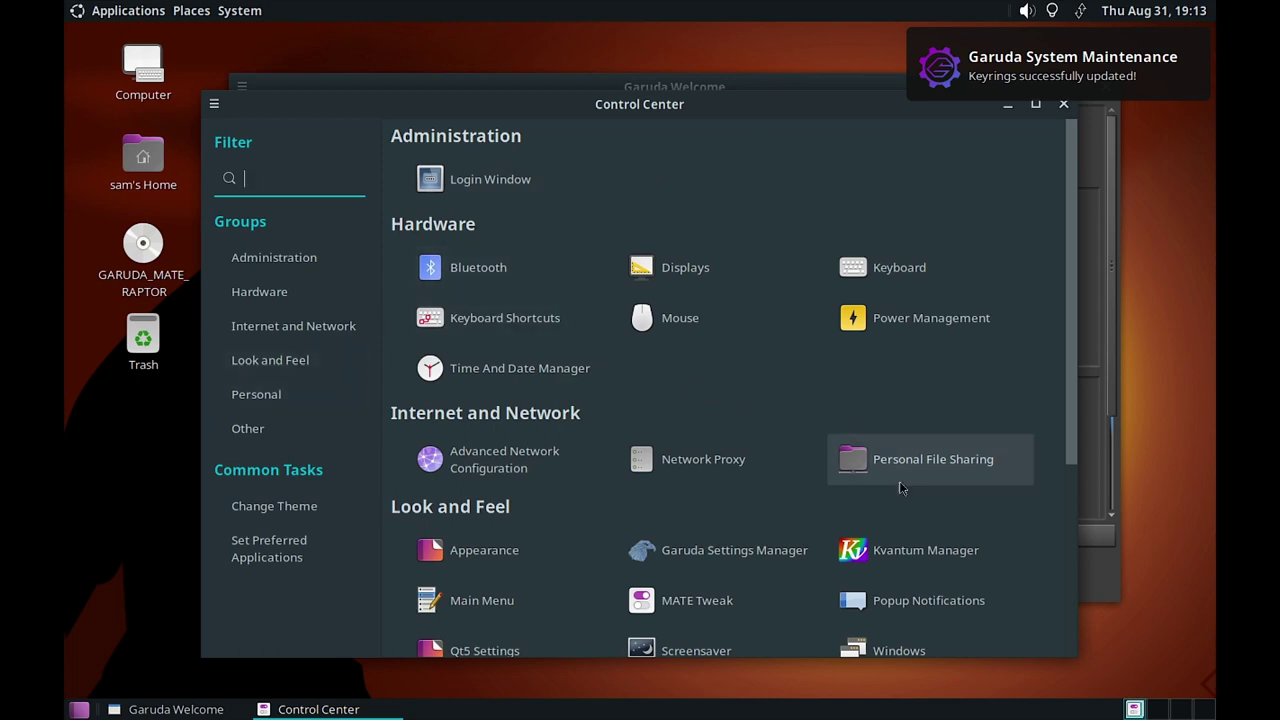
{"action": "scroll", "coordinate": [786, 269], "scroll_direction": "down", "scroll_amount": 3}
{"action": "scroll", "coordinate": [731, 177], "scroll_direction": "up", "scroll_amount": 3}
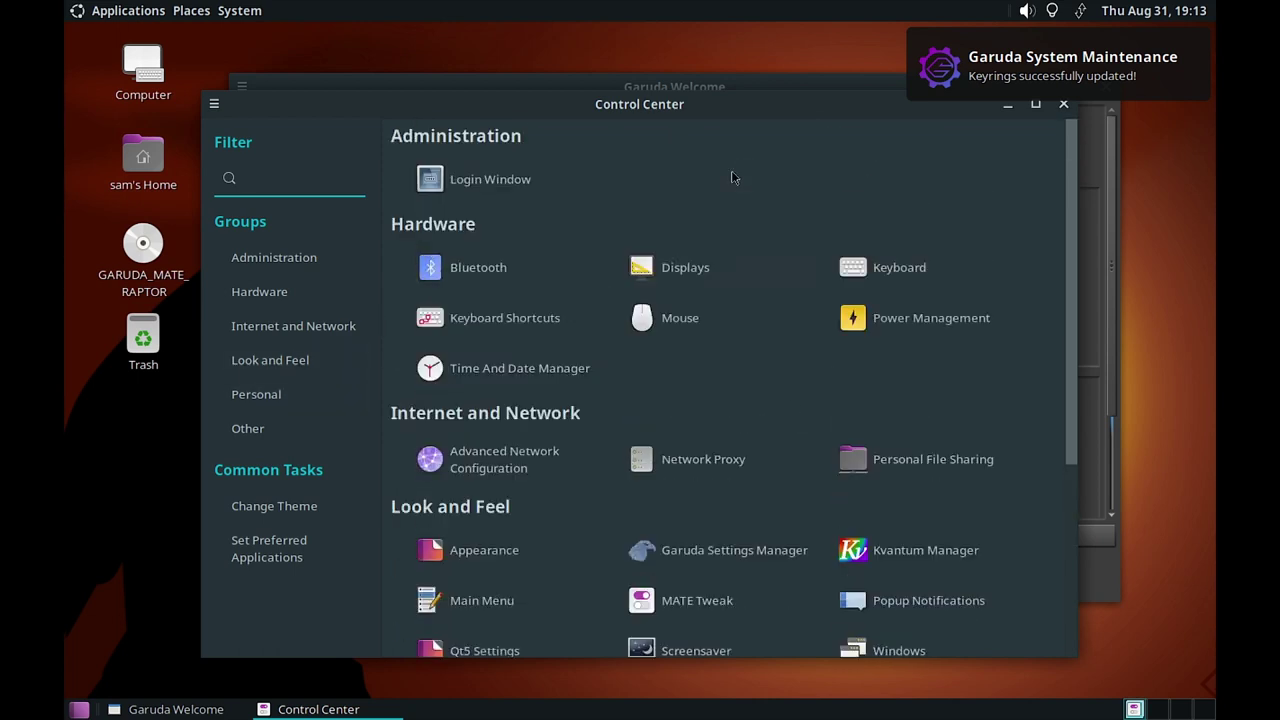
{"action": "left_click", "coordinate": [690, 268]}
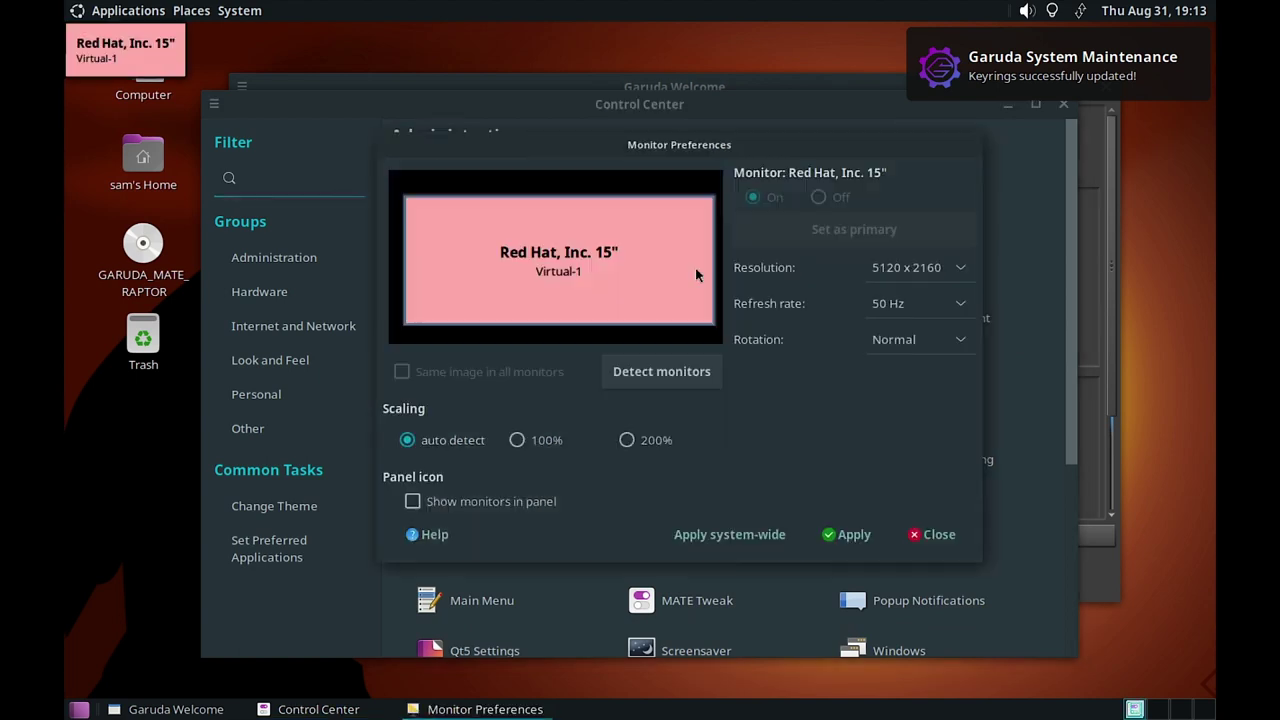
Set the monitor resolution to 1920 x 1080, keep the new configuration and close the settings windows.
{"action": "left_click", "coordinate": [943, 270]}
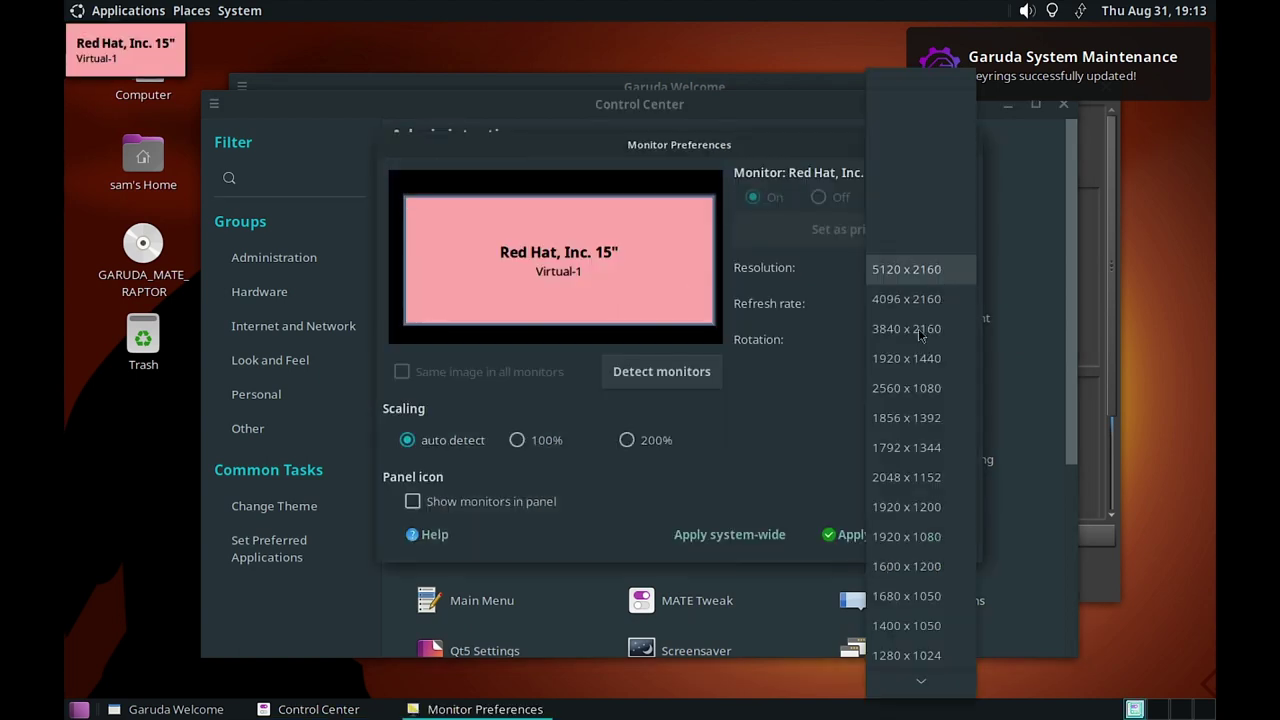
{"action": "left_click", "coordinate": [934, 545]}
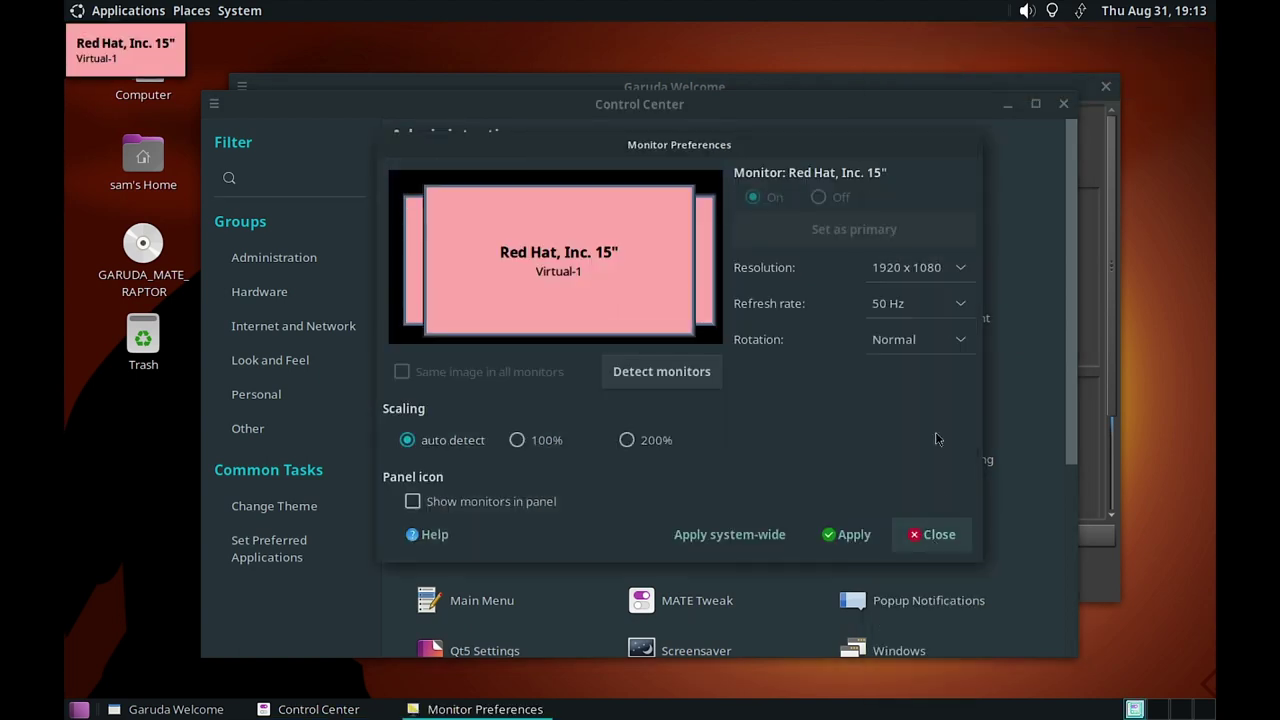
{"action": "left_click", "coordinate": [840, 534]}
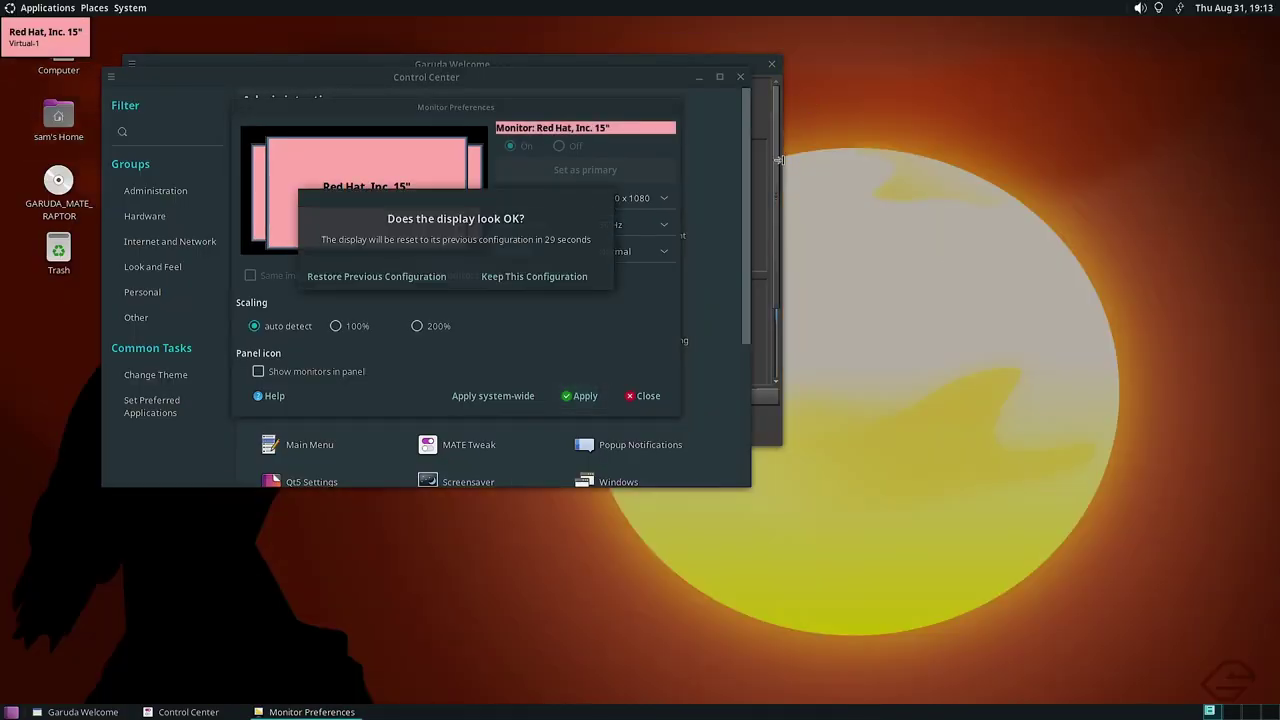
{"action": "left_click", "coordinate": [547, 277]}
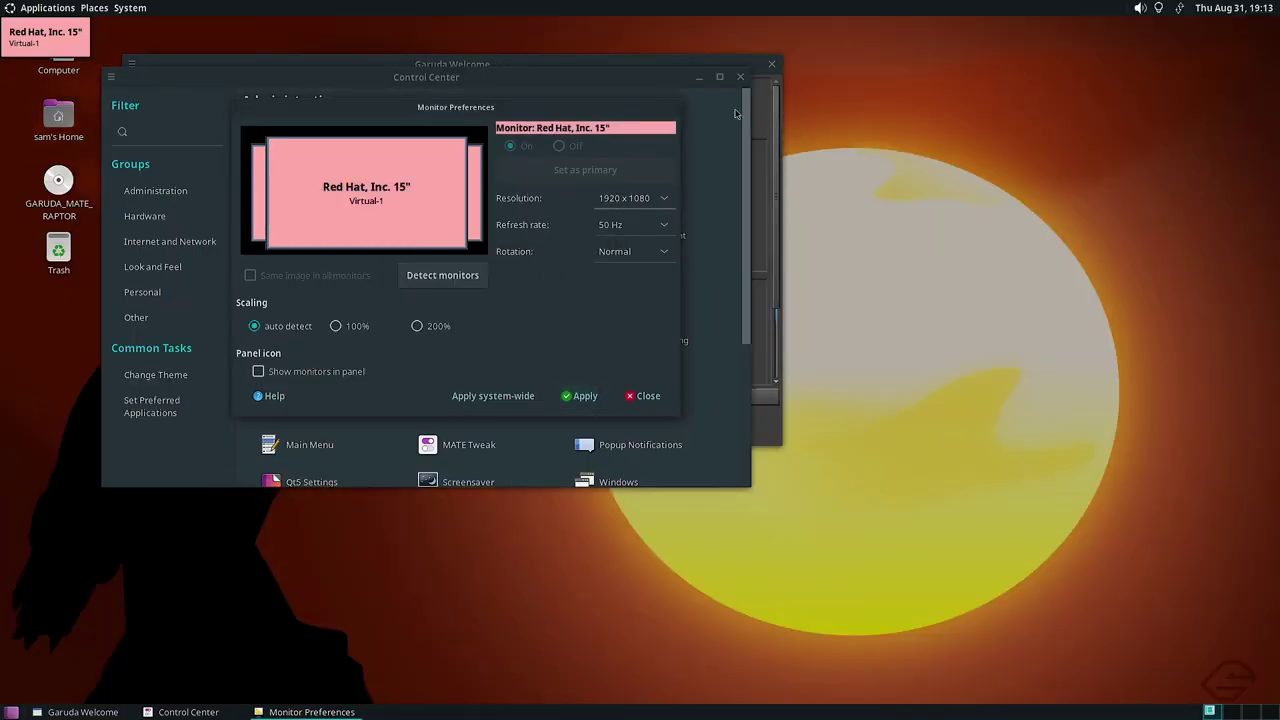
{"action": "left_click", "coordinate": [738, 77]}
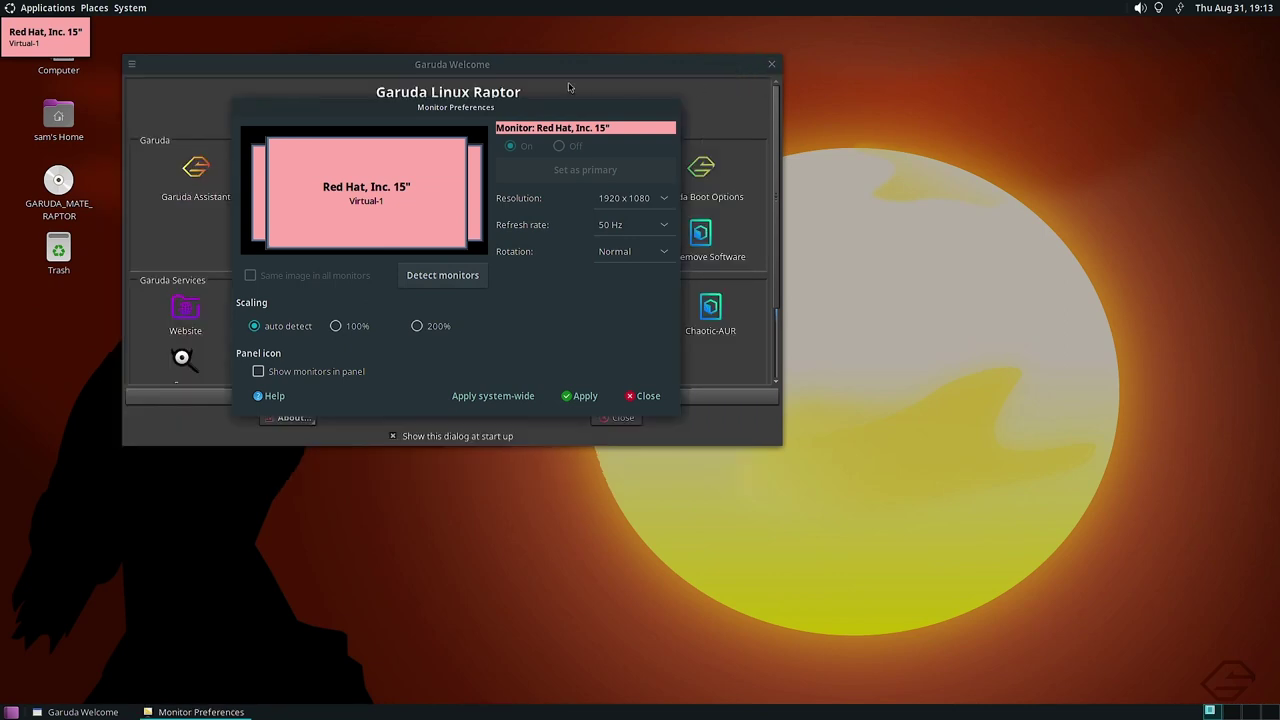
{"action": "left_click", "coordinate": [646, 396]}
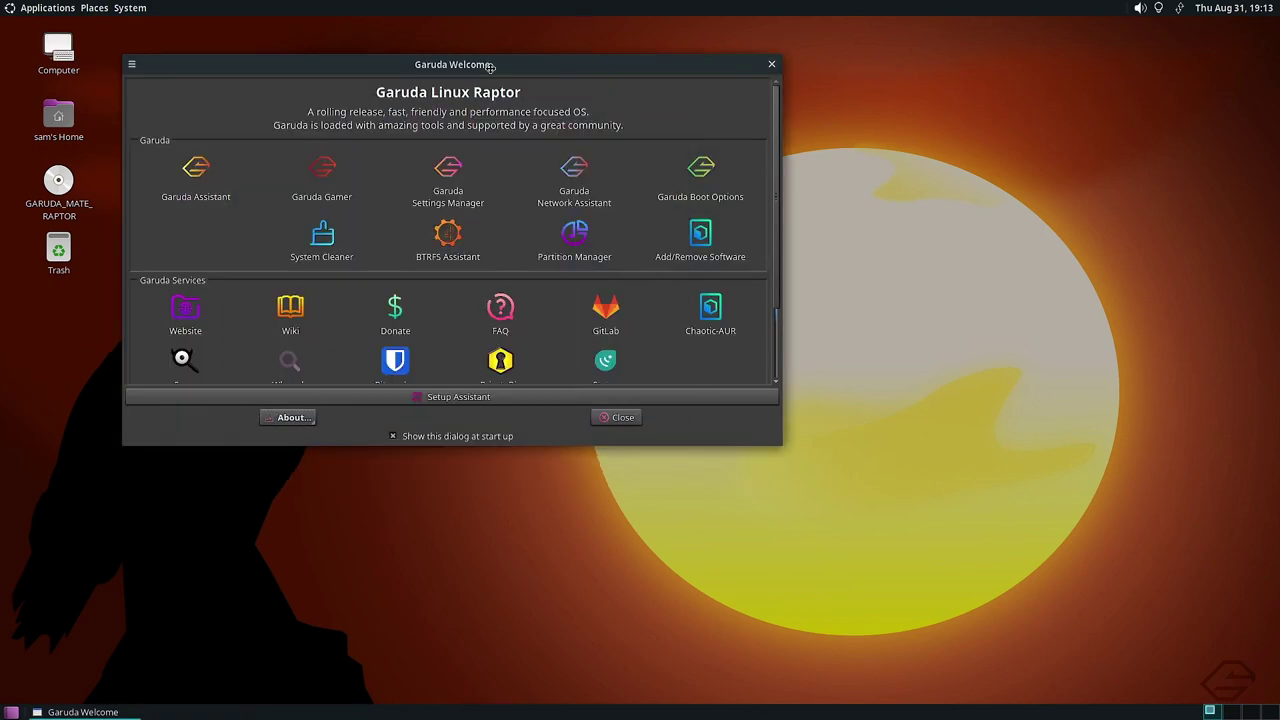
Move the Garuda Welcome window toward the middle of the desktop, review its tools, services and contact links, and close it.
{"action": "left_click_drag", "start_coordinate": [488, 67], "coordinate": [733, 111]}
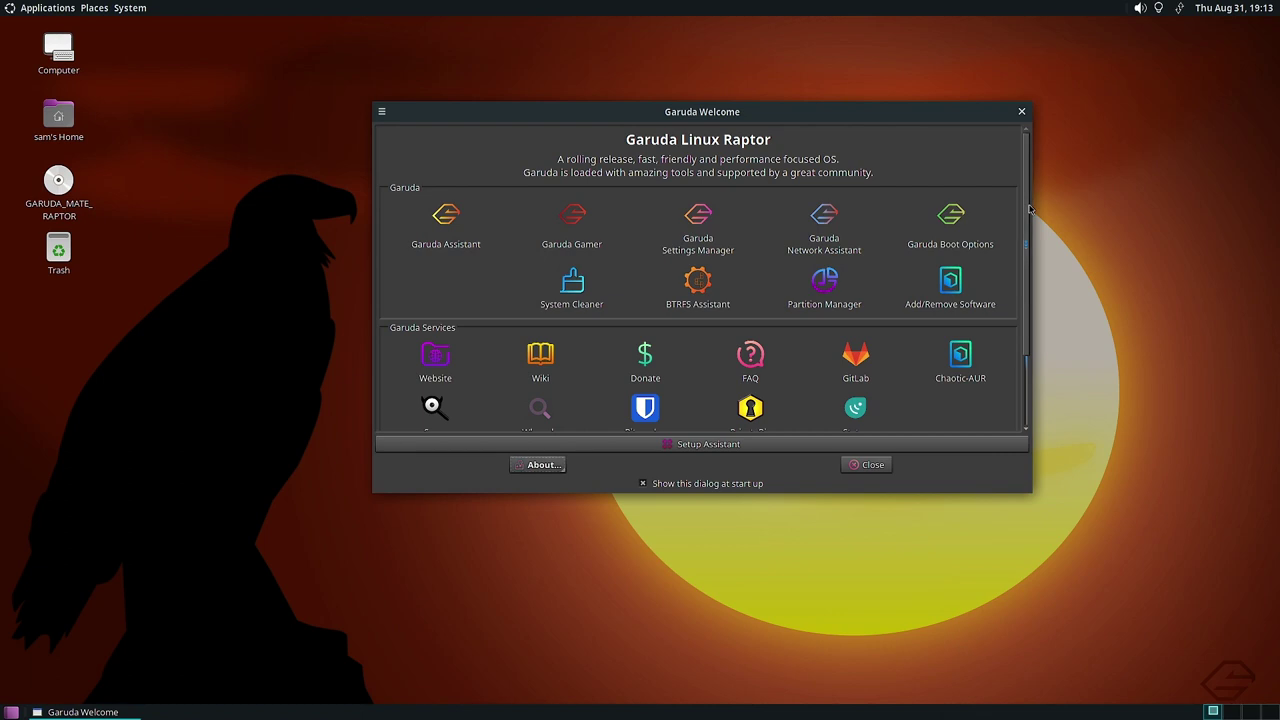
{"action": "scroll", "coordinate": [1029, 244], "scroll_direction": "down", "scroll_amount": 1}
{"action": "scroll", "coordinate": [1029, 244], "scroll_direction": "down", "scroll_amount": 1}
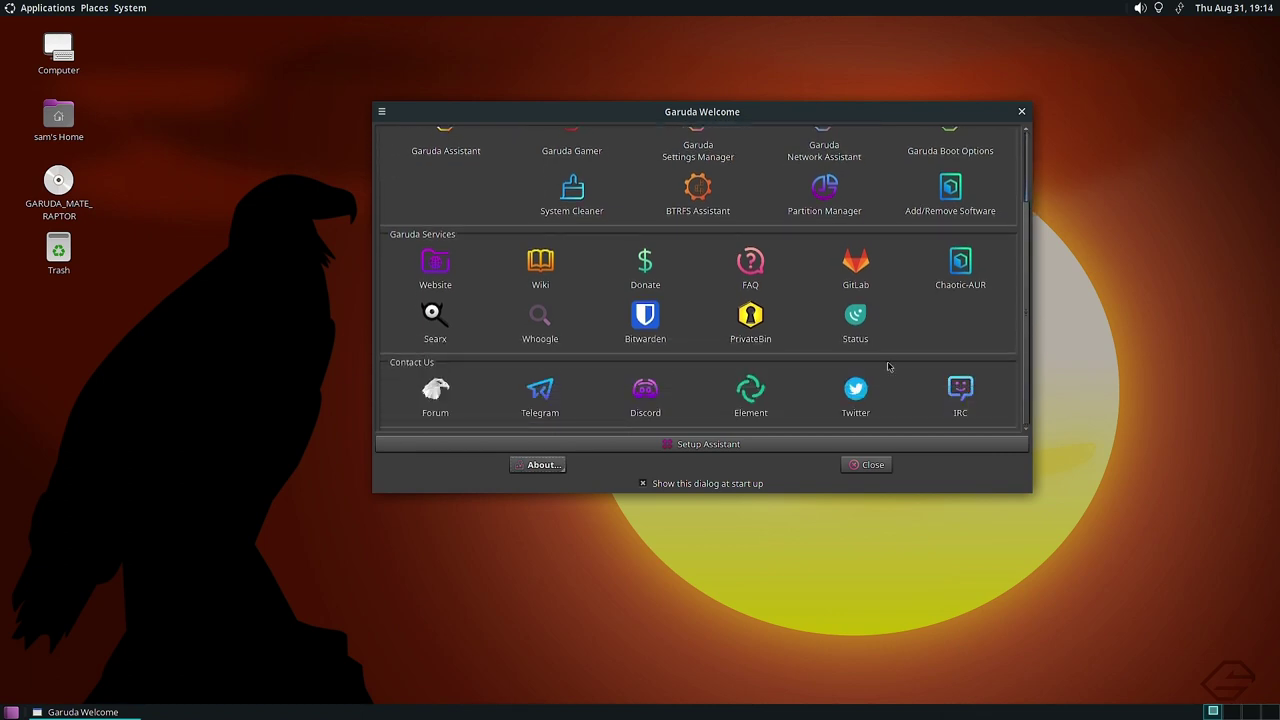
{"action": "scroll", "coordinate": [600, 260], "scroll_direction": "up", "scroll_amount": 2}
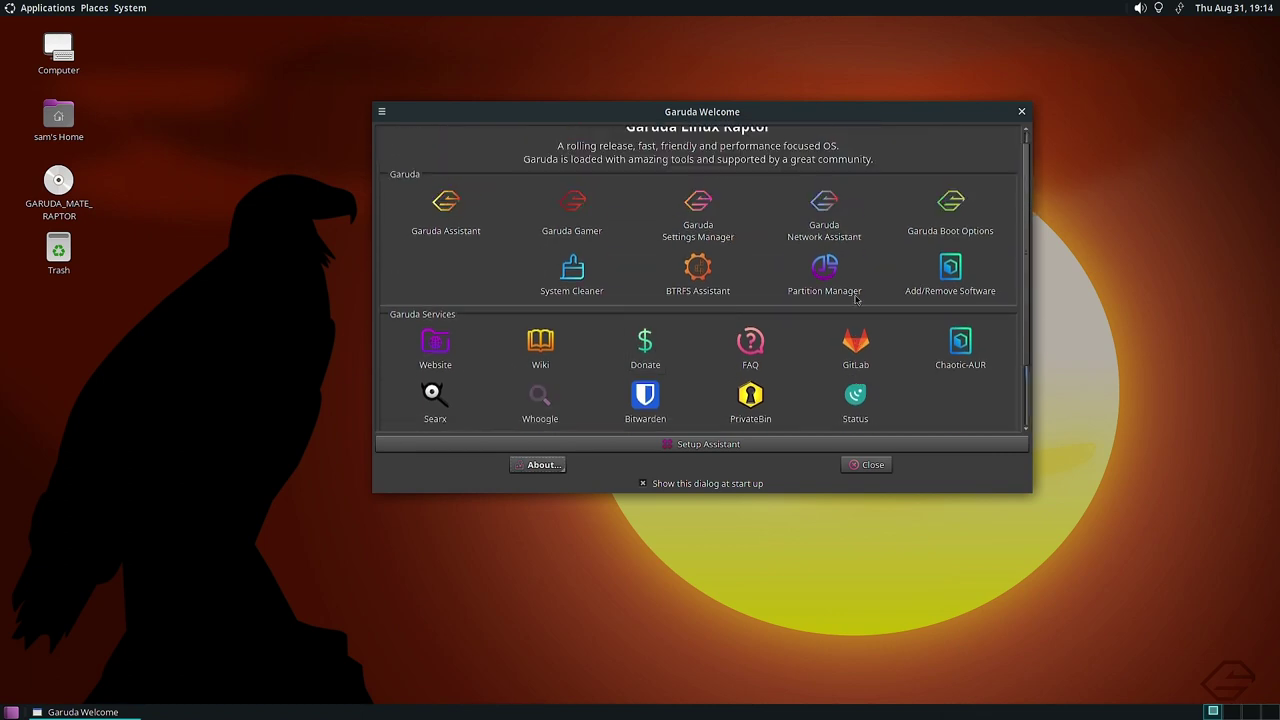
{"action": "left_click", "coordinate": [1022, 112]}
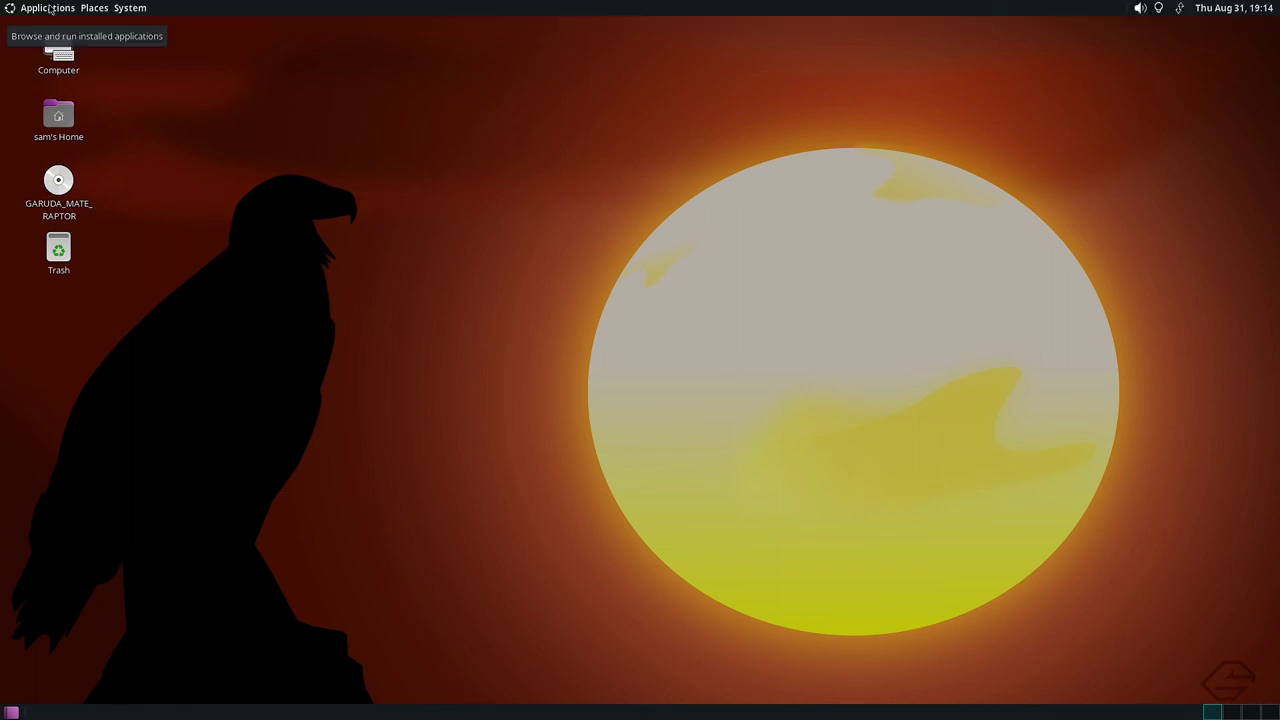
Browse the application and system entries and view the About MATE information, closing it when done.
{"action": "left_click", "coordinate": [50, 9]}
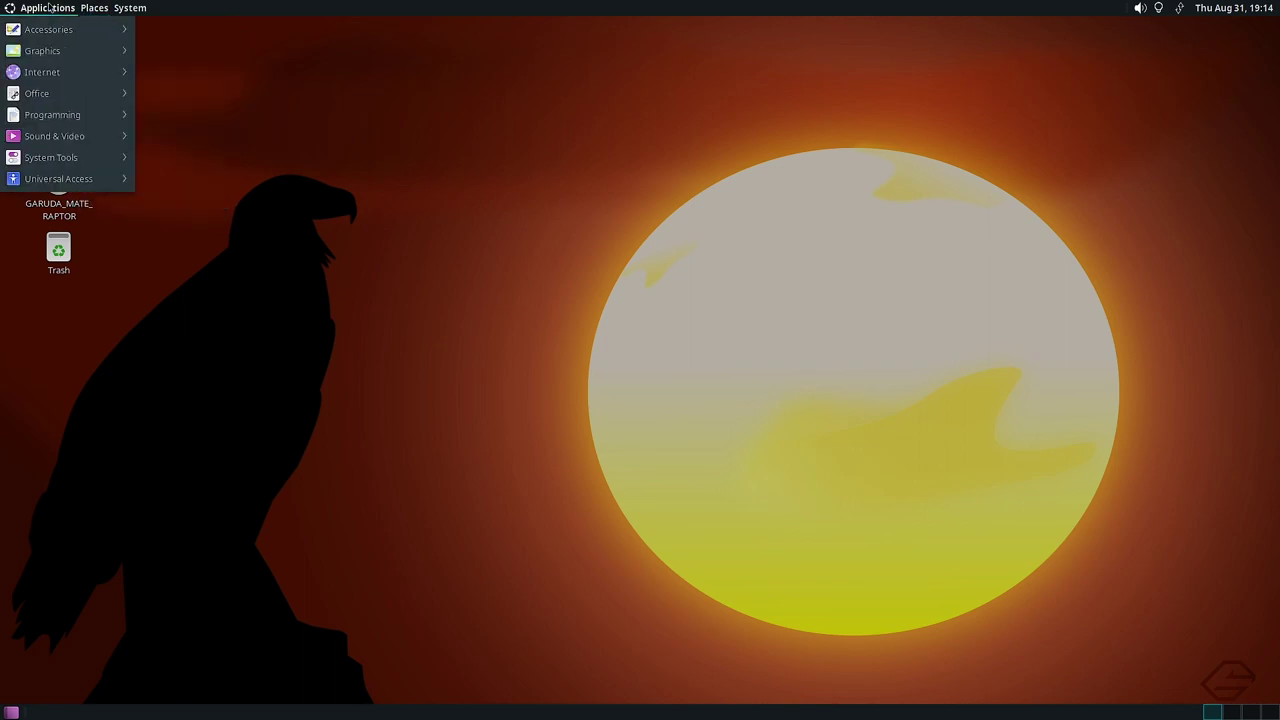
{"action": "mouse_move", "coordinate": [94, 8]}
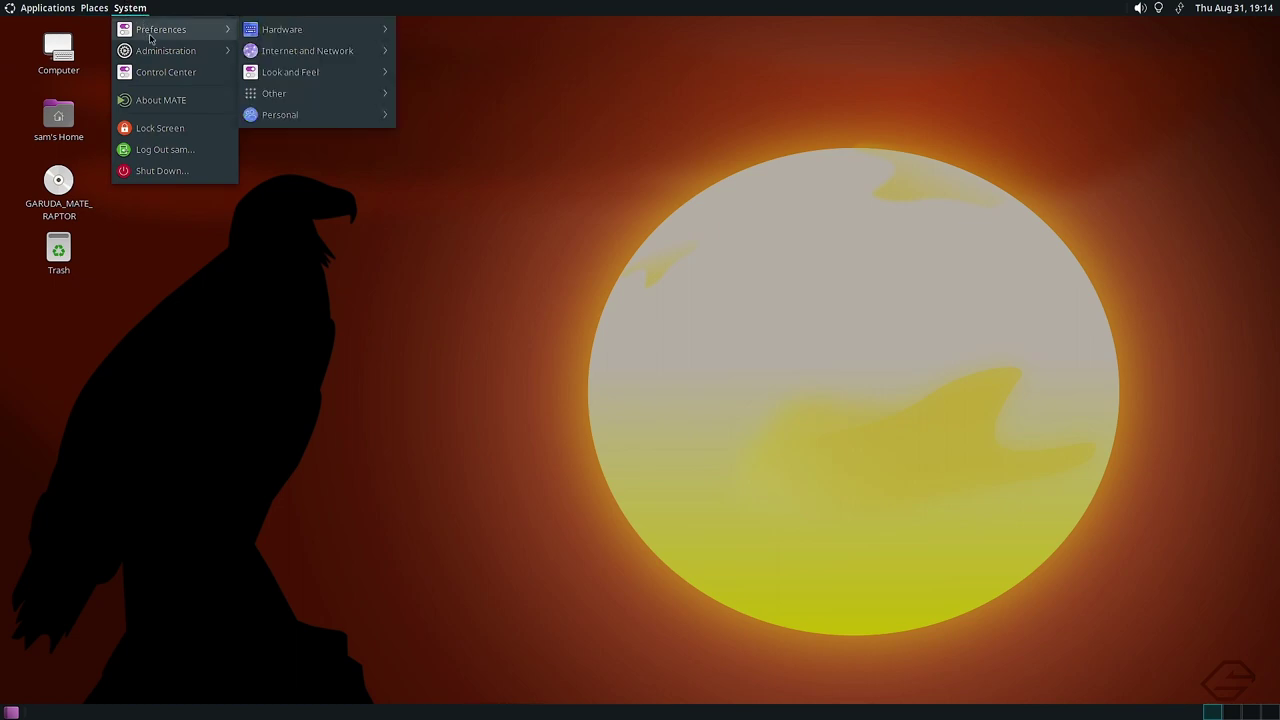
{"action": "mouse_move", "coordinate": [152, 54]}
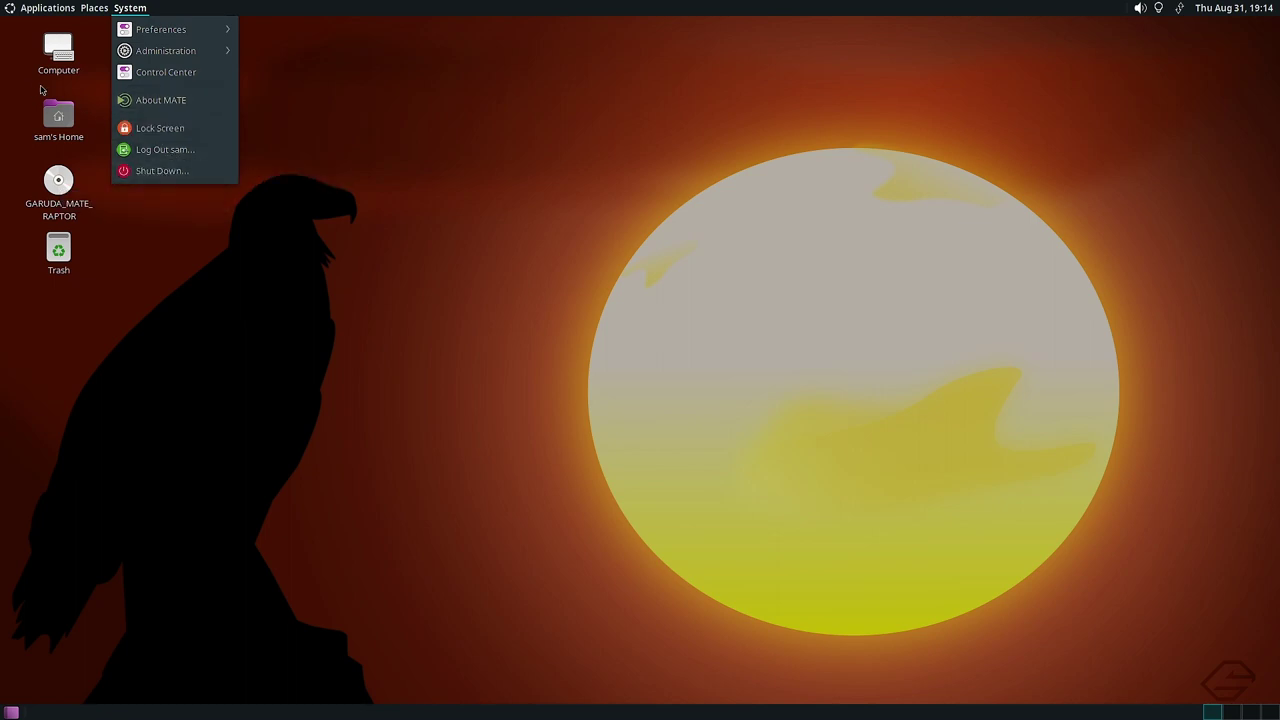
{"action": "left_click", "coordinate": [157, 101]}
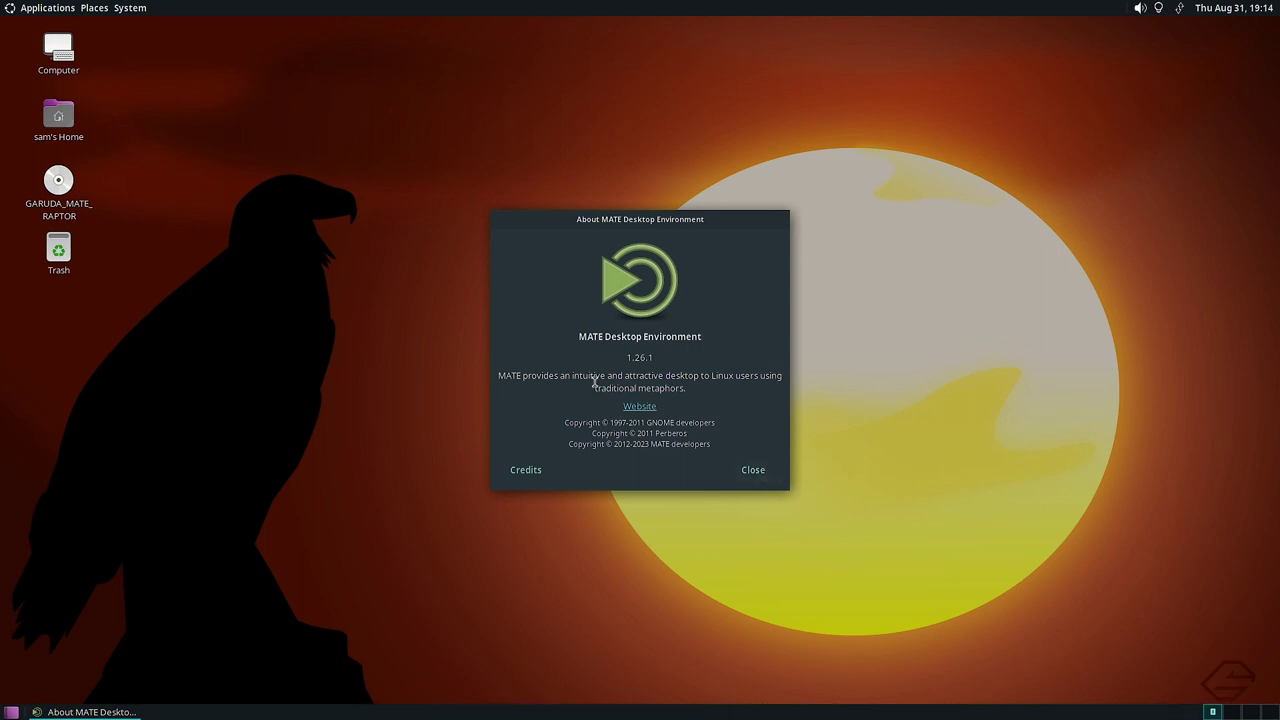
{"action": "left_click", "coordinate": [753, 470]}
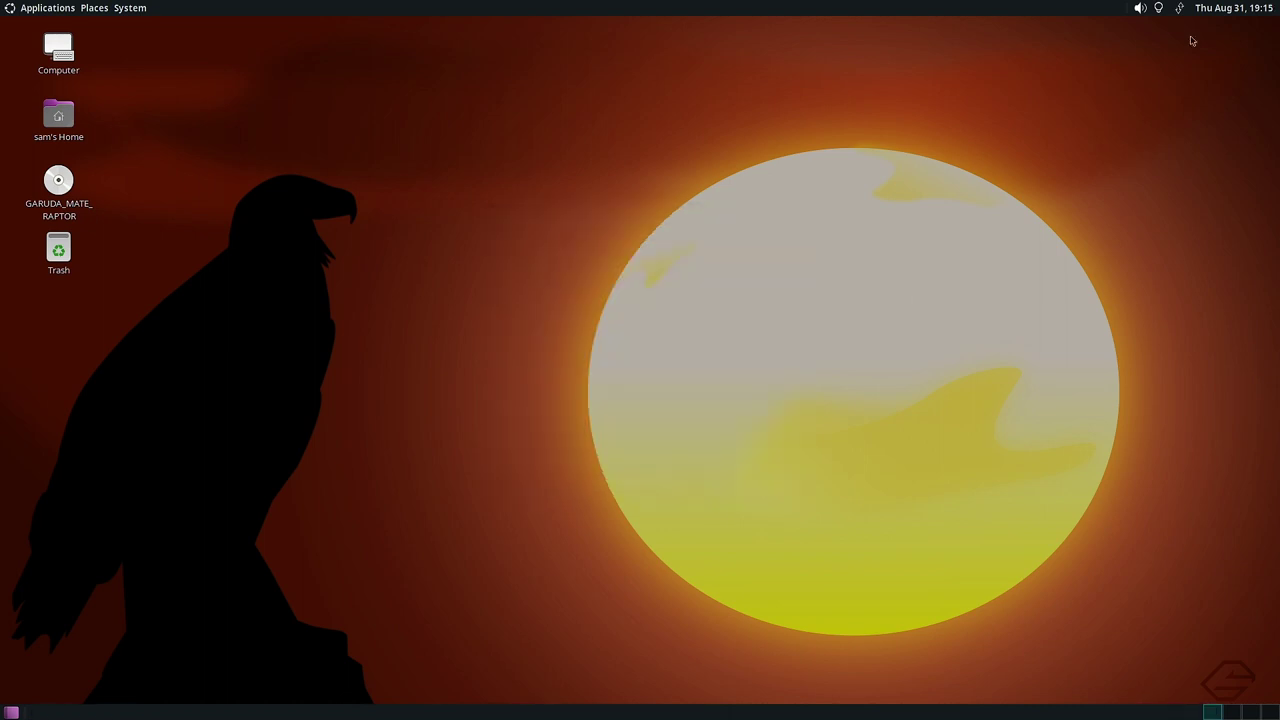
Examine the desktop's volume control, neighbouring status indicator and calendar.
{"action": "left_click", "coordinate": [1141, 9]}
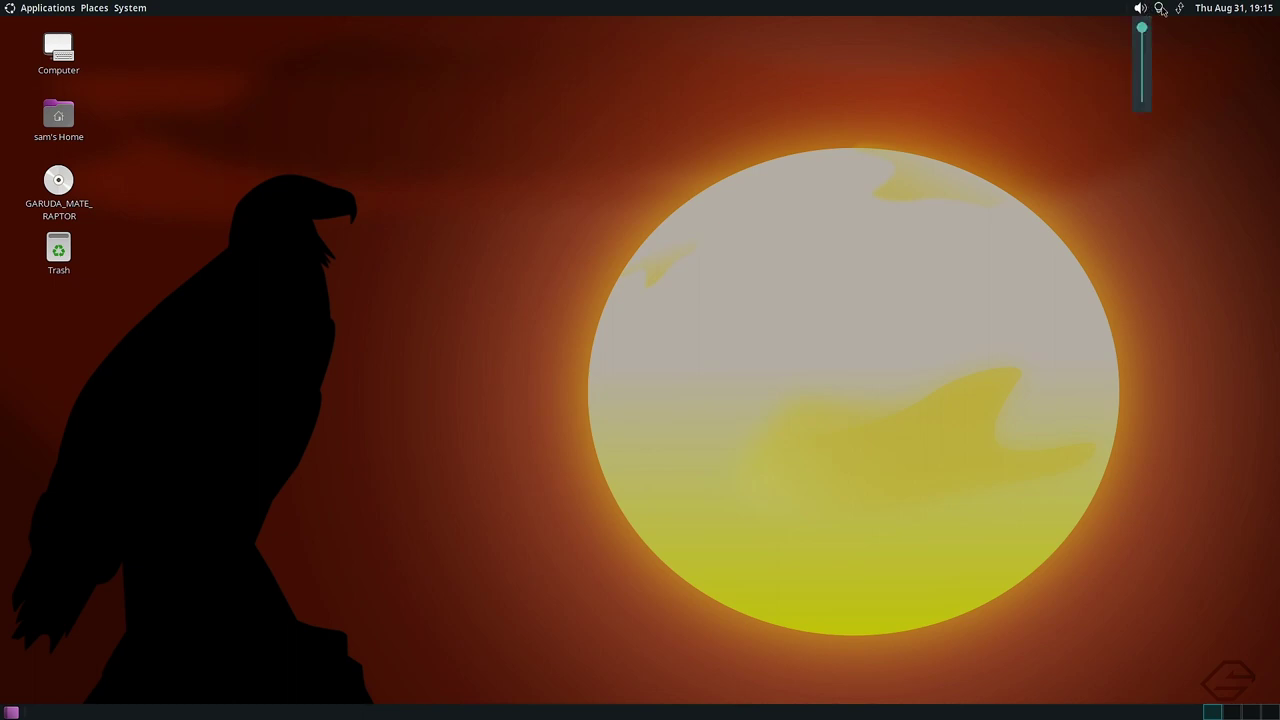
{"action": "left_click", "coordinate": [1161, 9]}
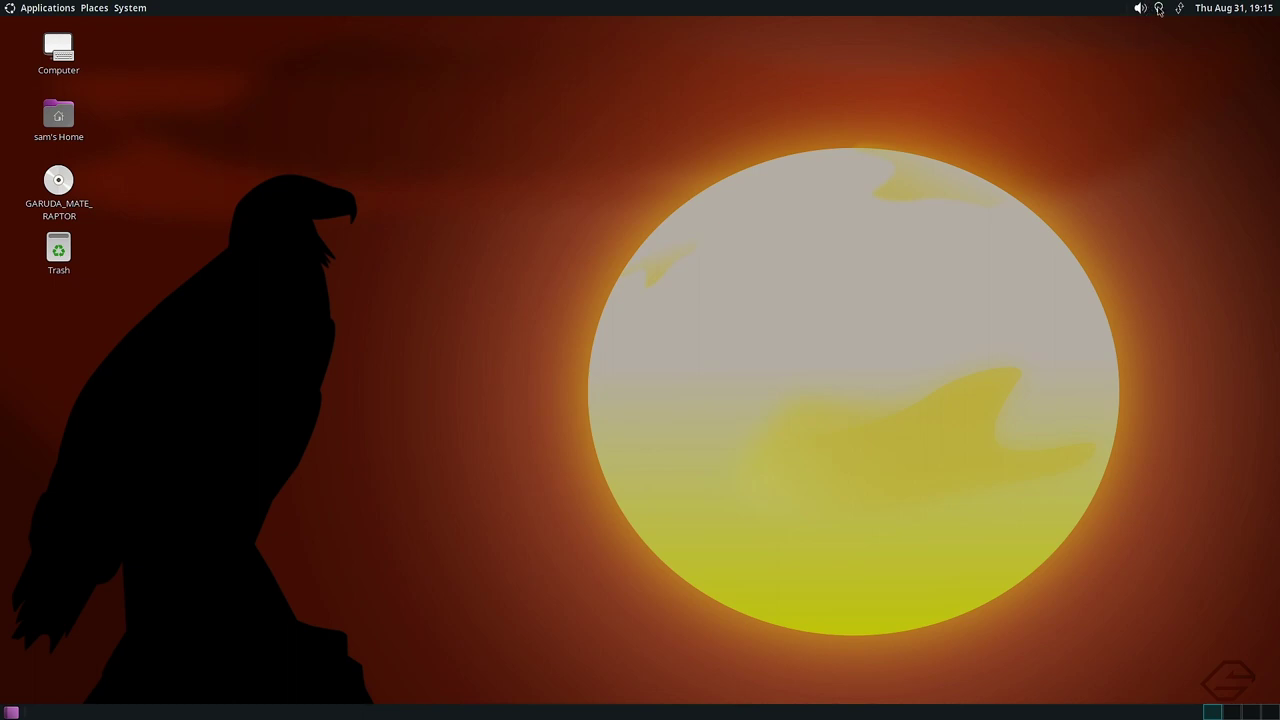
{"action": "left_click", "coordinate": [1215, 10]}
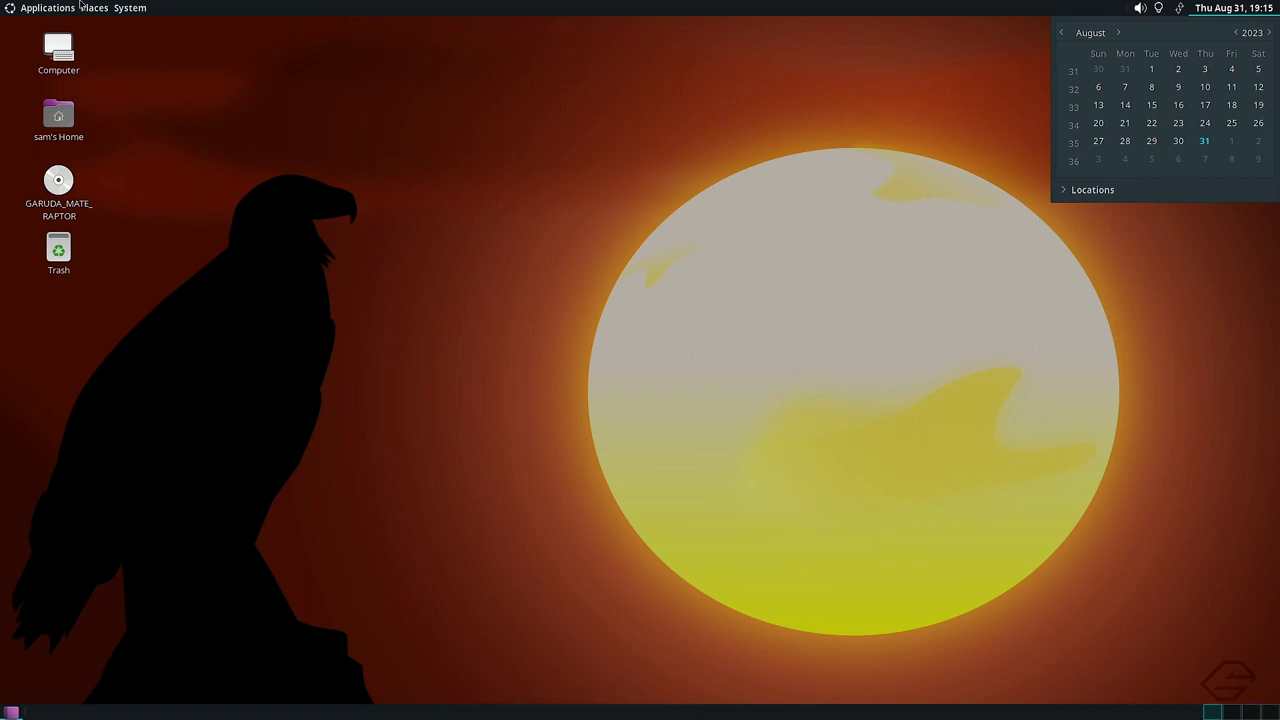
Look through the Accessories applications, launch Caffeine, and start Caffeine Indicator.
{"action": "left_click", "coordinate": [11, 11]}
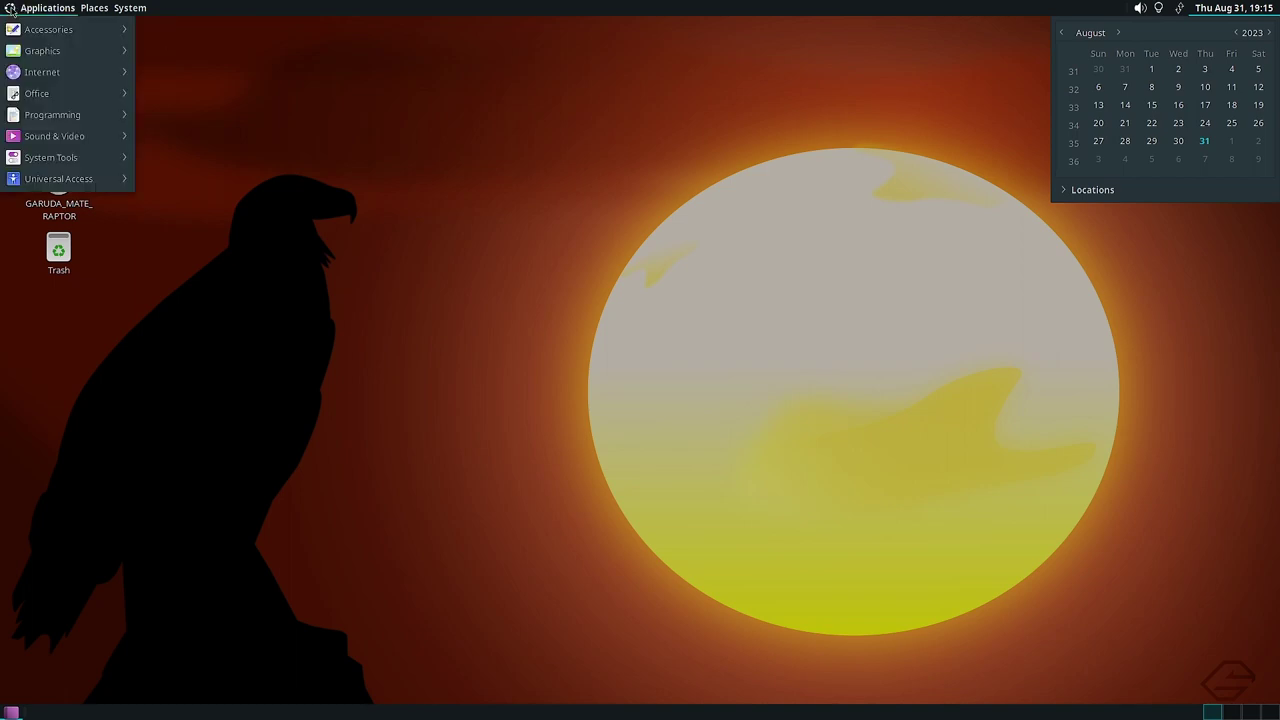
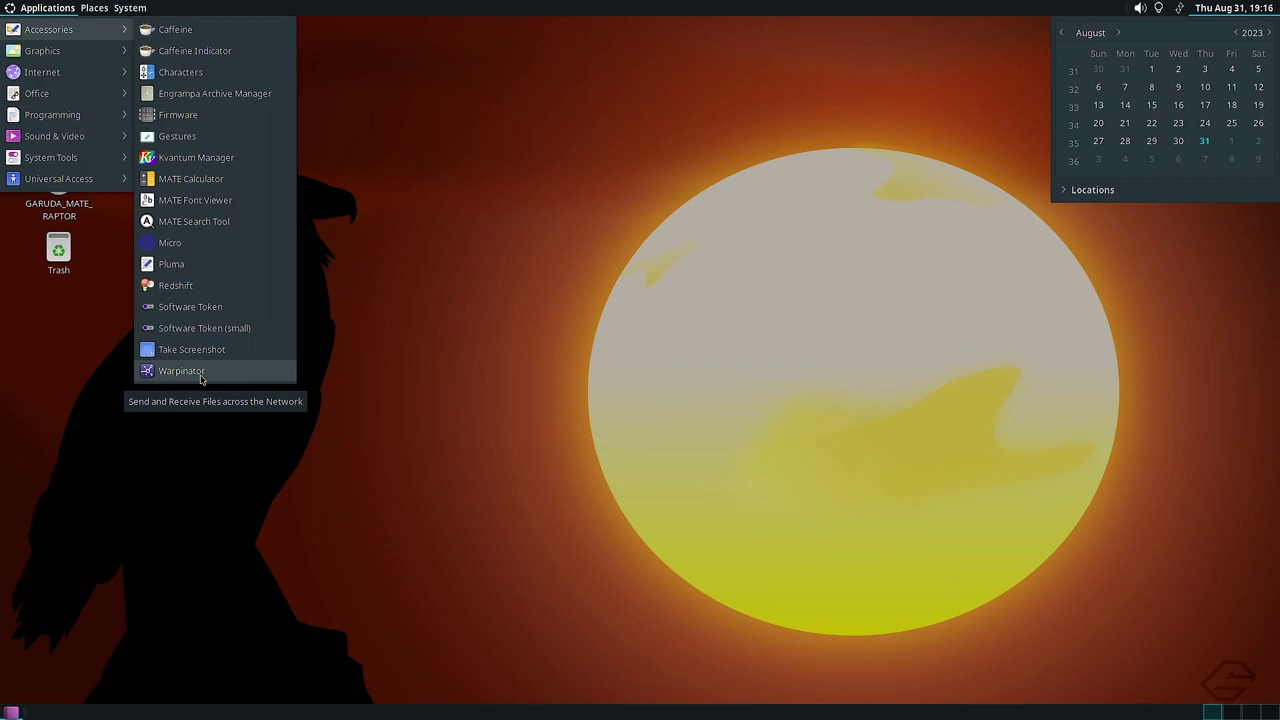
{"action": "left_click", "coordinate": [217, 31]}
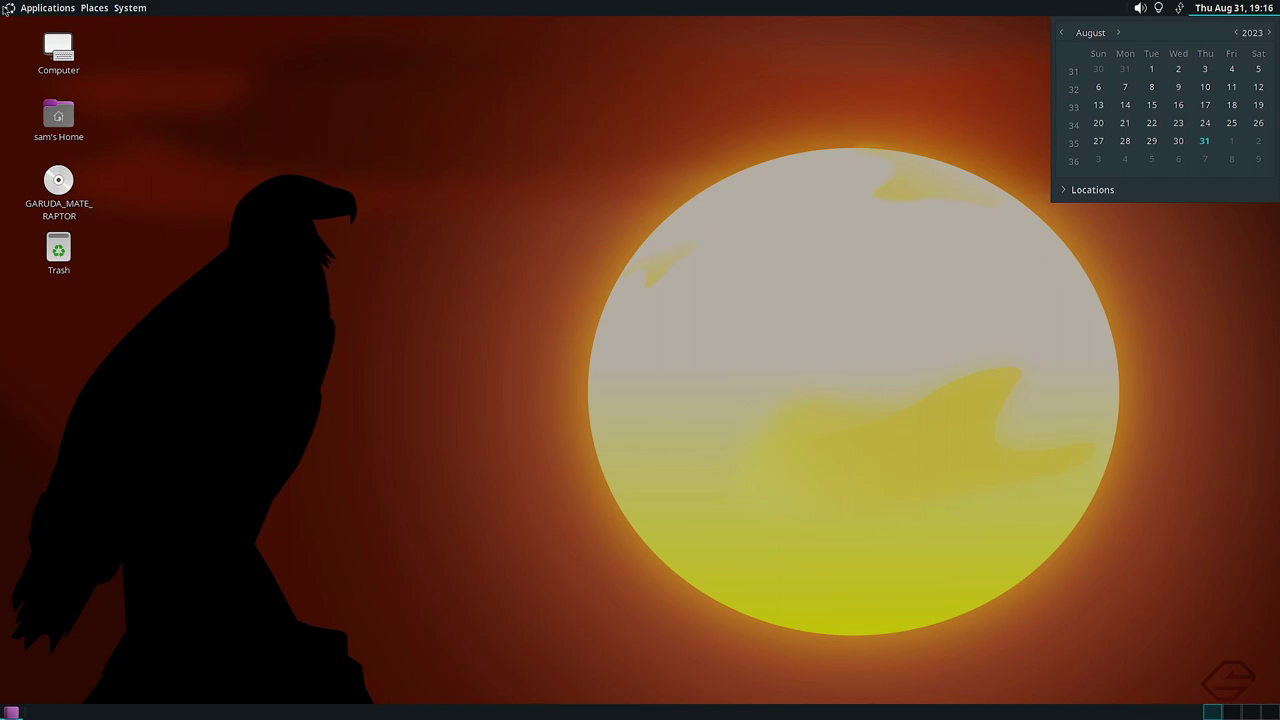
{"action": "left_click", "coordinate": [12, 8]}
{"action": "mouse_move", "coordinate": [25, 32]}
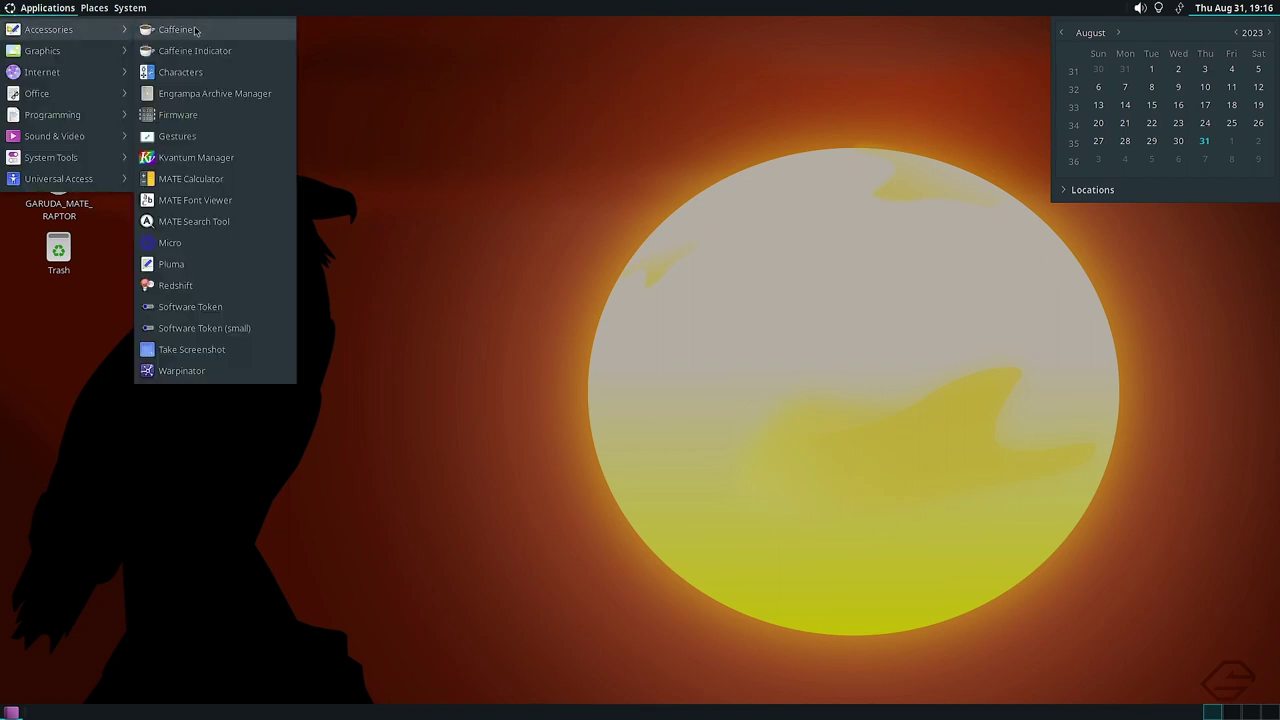
{"action": "left_click", "coordinate": [195, 52]}
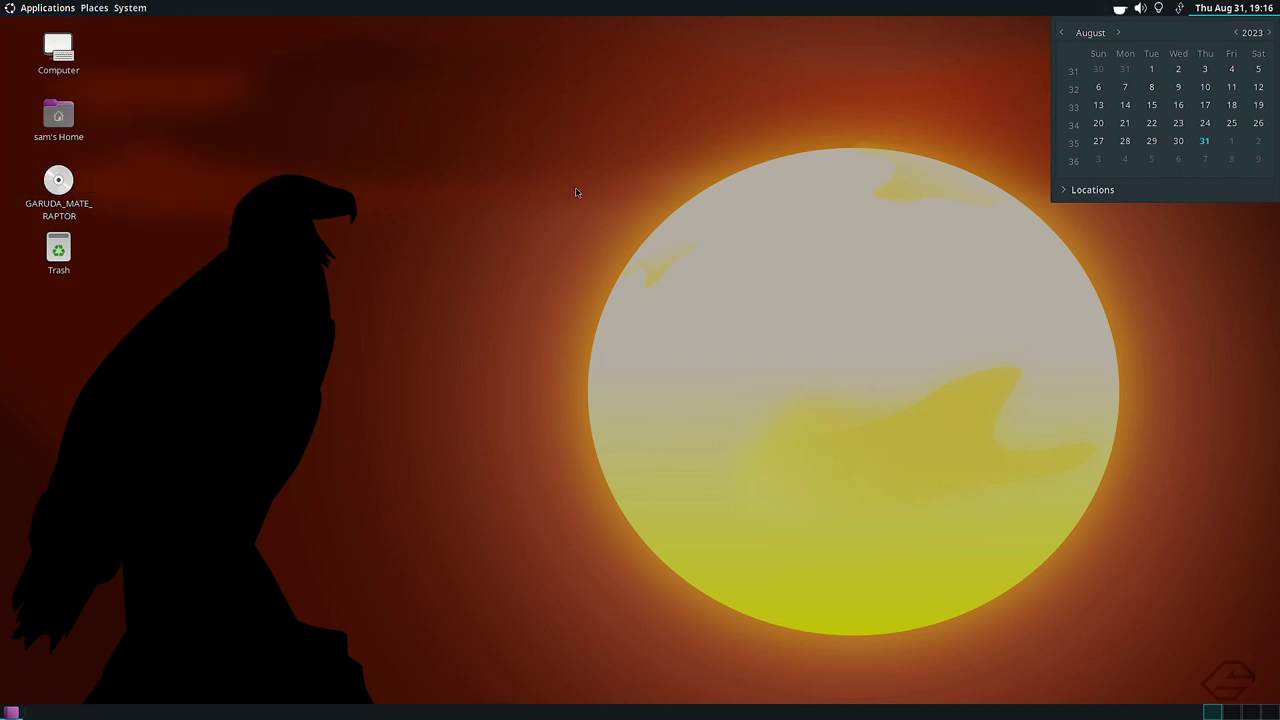
Activate Caffeine through its indicator, then deactivate it again, closing the open calendar in between.
{"action": "left_click", "coordinate": [1121, 10]}
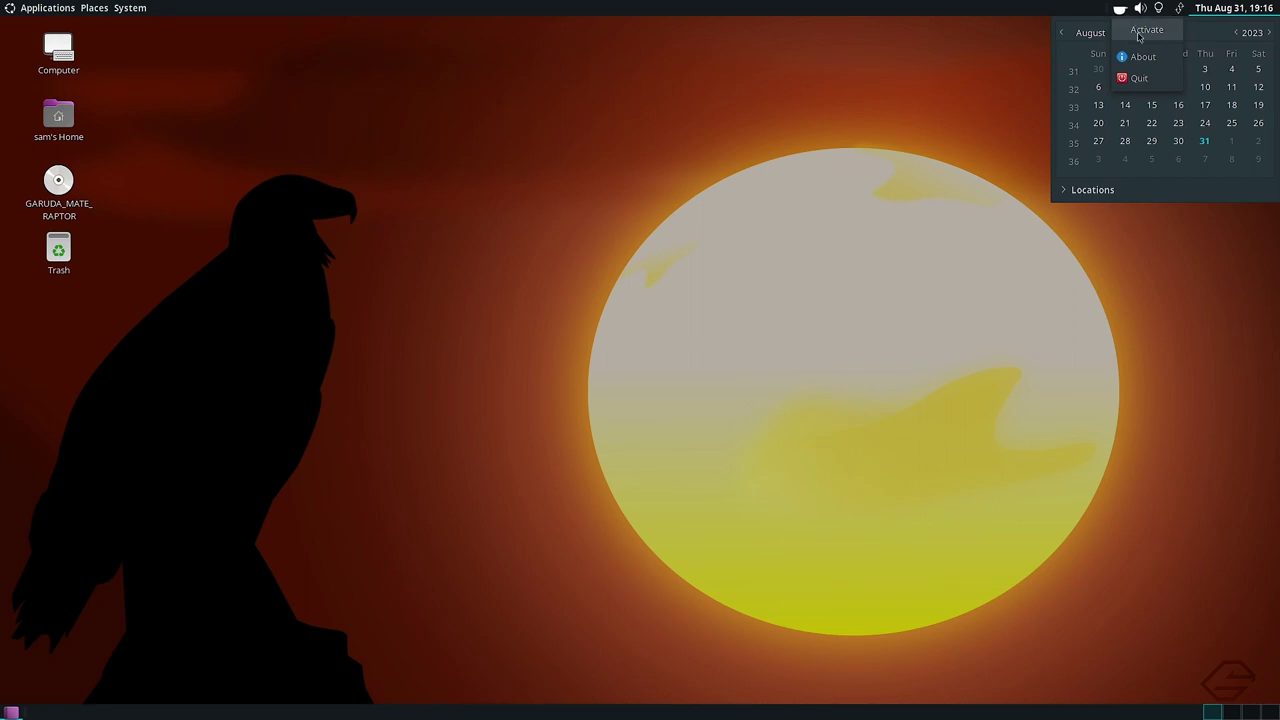
{"action": "left_click", "coordinate": [1138, 31]}
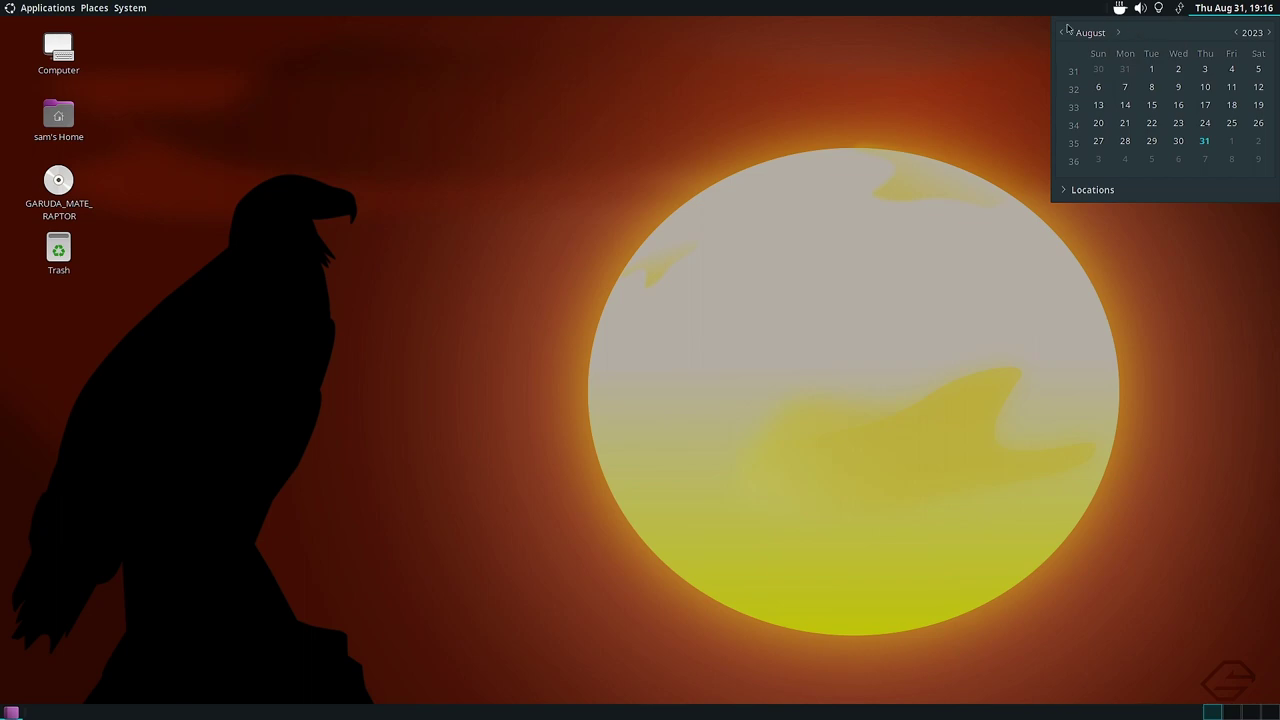
{"action": "left_click", "coordinate": [1273, 9]}
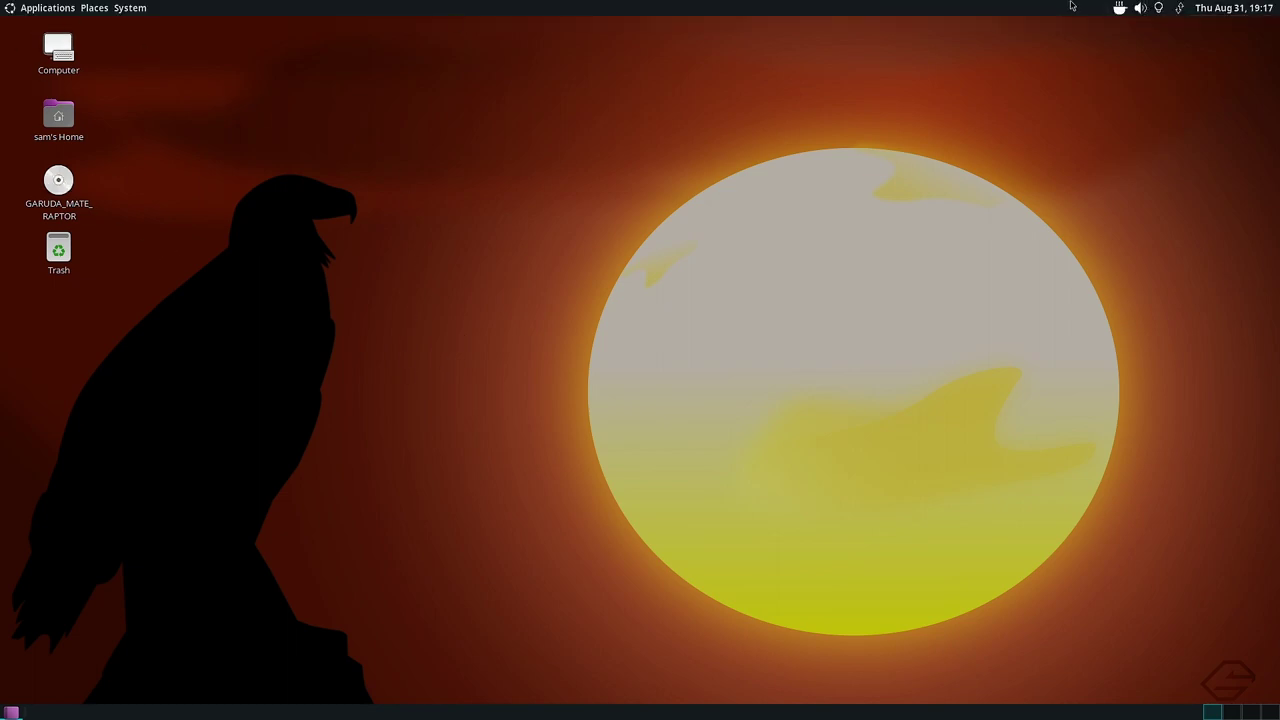
{"action": "left_click", "coordinate": [1122, 10]}
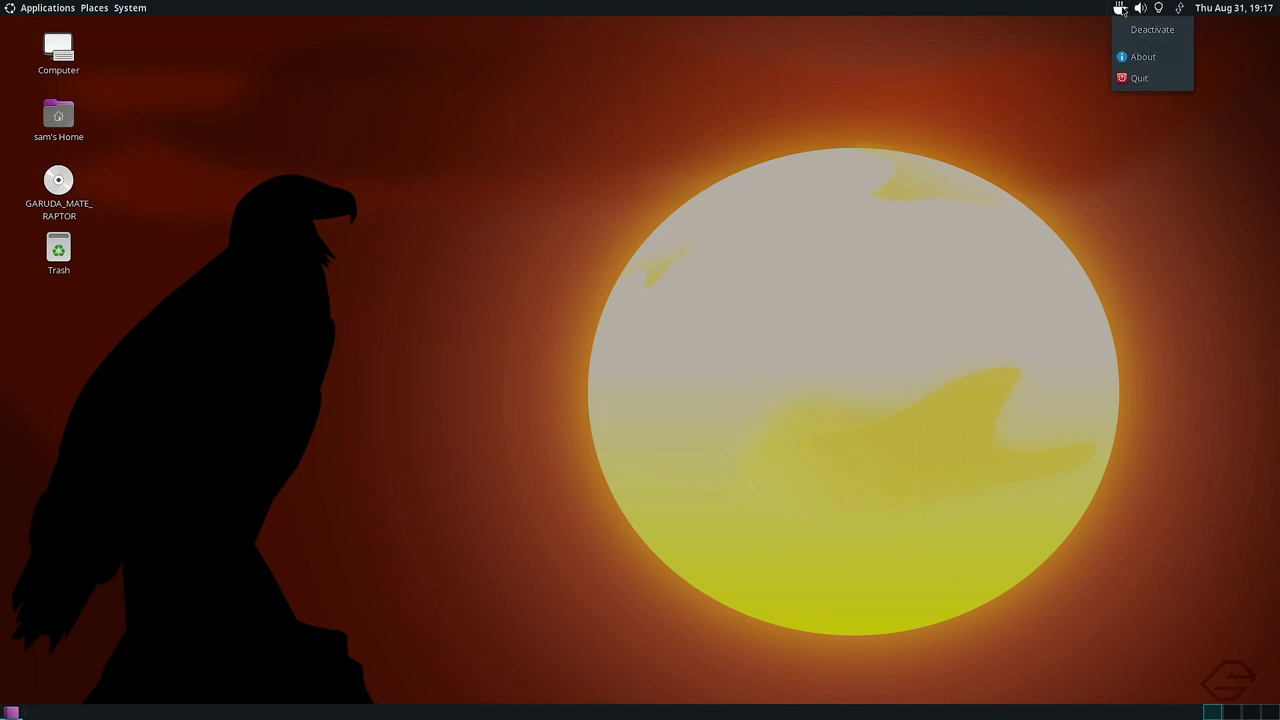
{"action": "left_click", "coordinate": [1141, 37]}
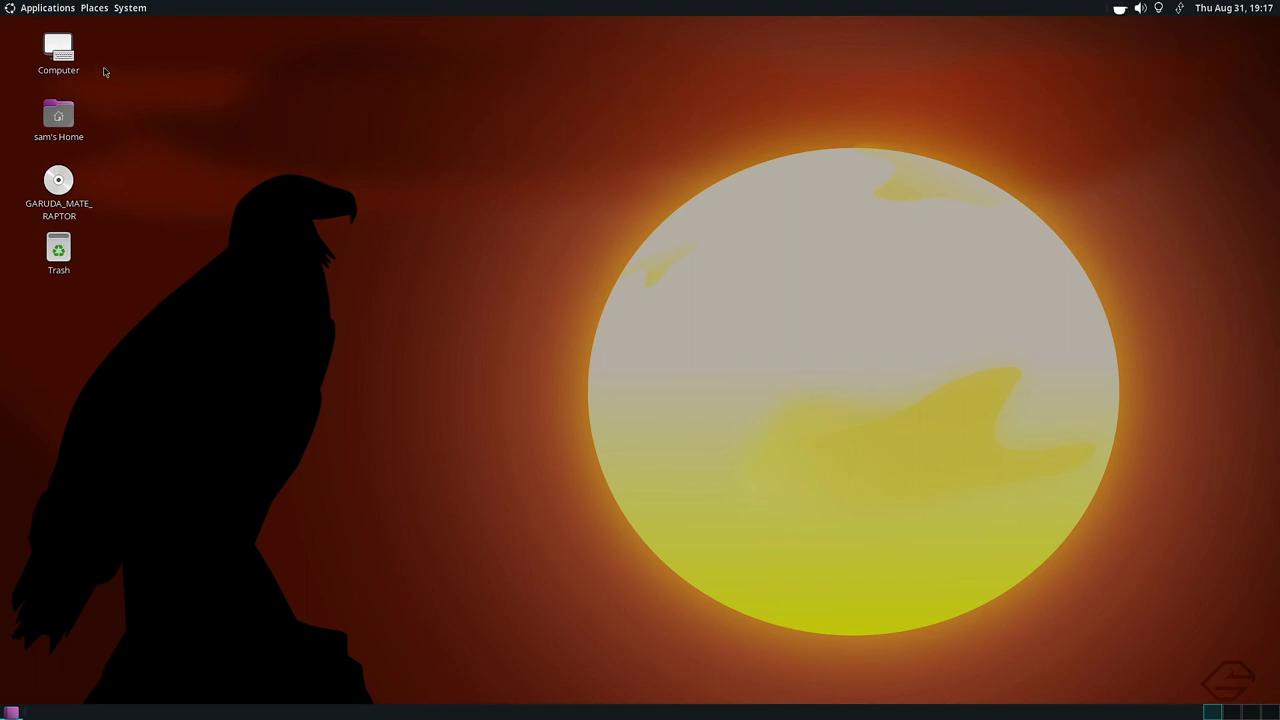
Open the Firmware utility from the accessories, check it for supported devices, and close it.
{"action": "left_click", "coordinate": [130, 8]}
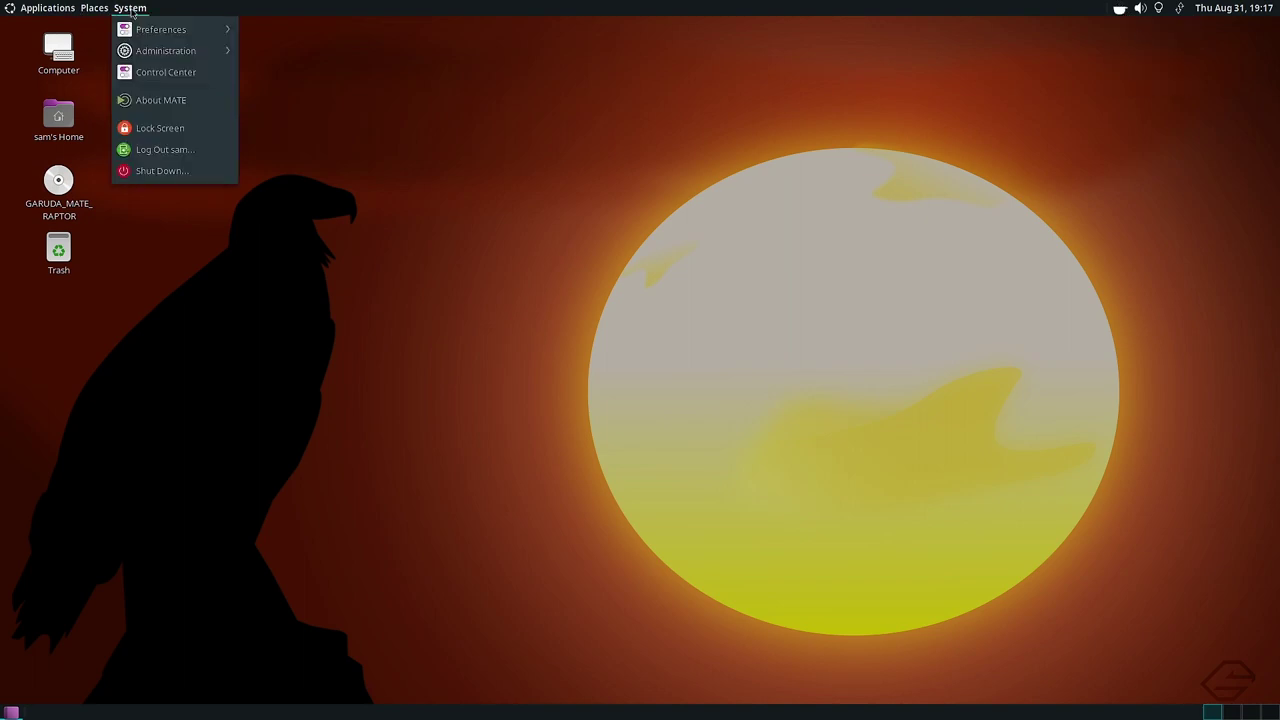
{"action": "mouse_move", "coordinate": [47, 8]}
{"action": "mouse_move", "coordinate": [70, 29]}
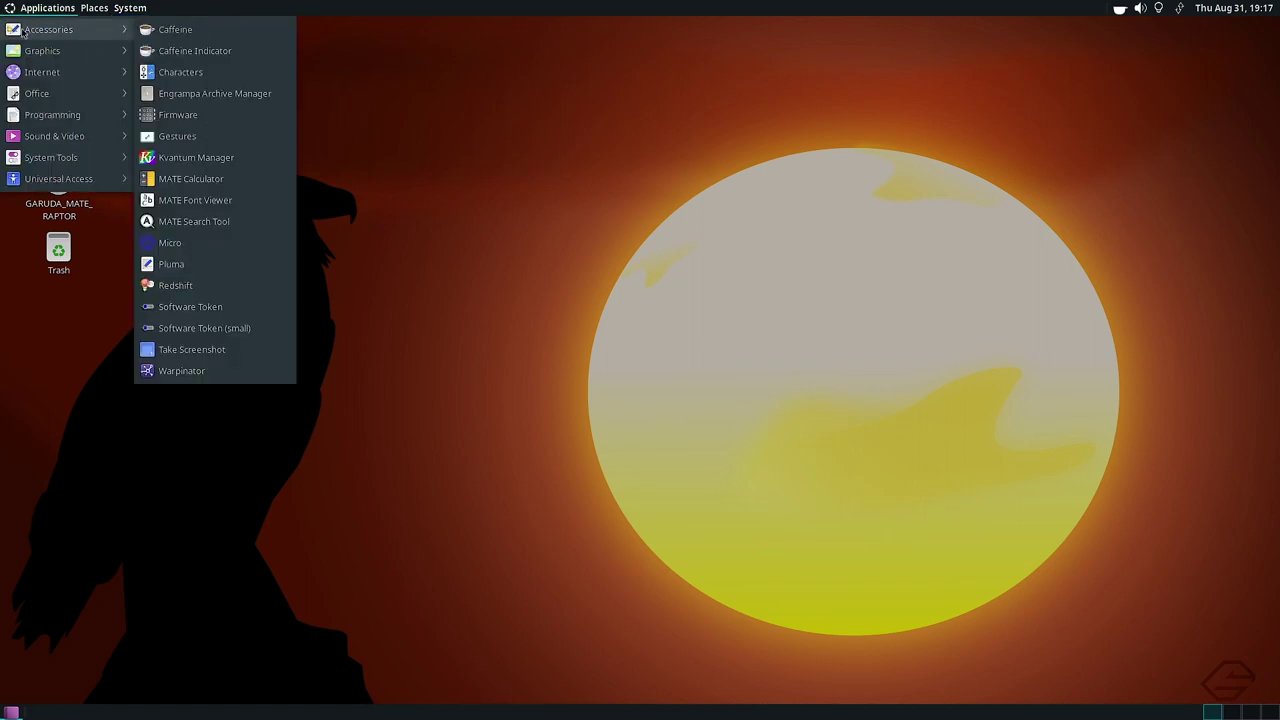
{"action": "left_click", "coordinate": [232, 116]}
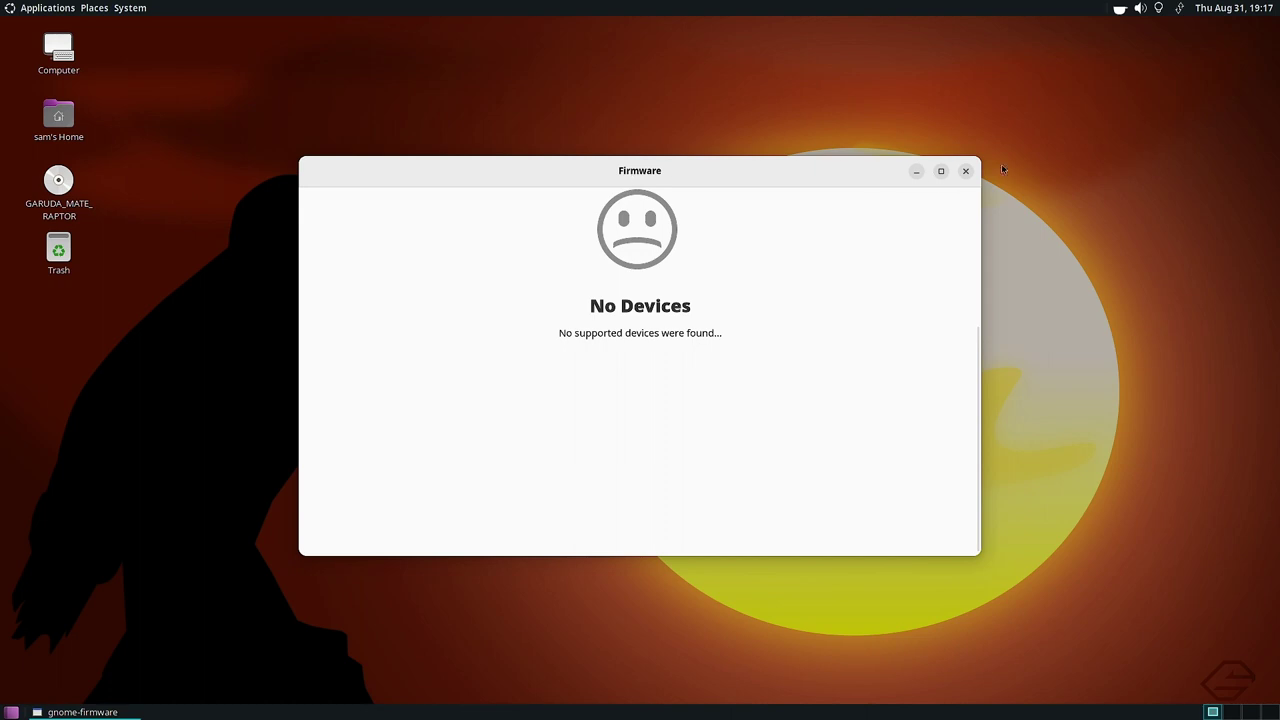
{"action": "left_click", "coordinate": [966, 171]}
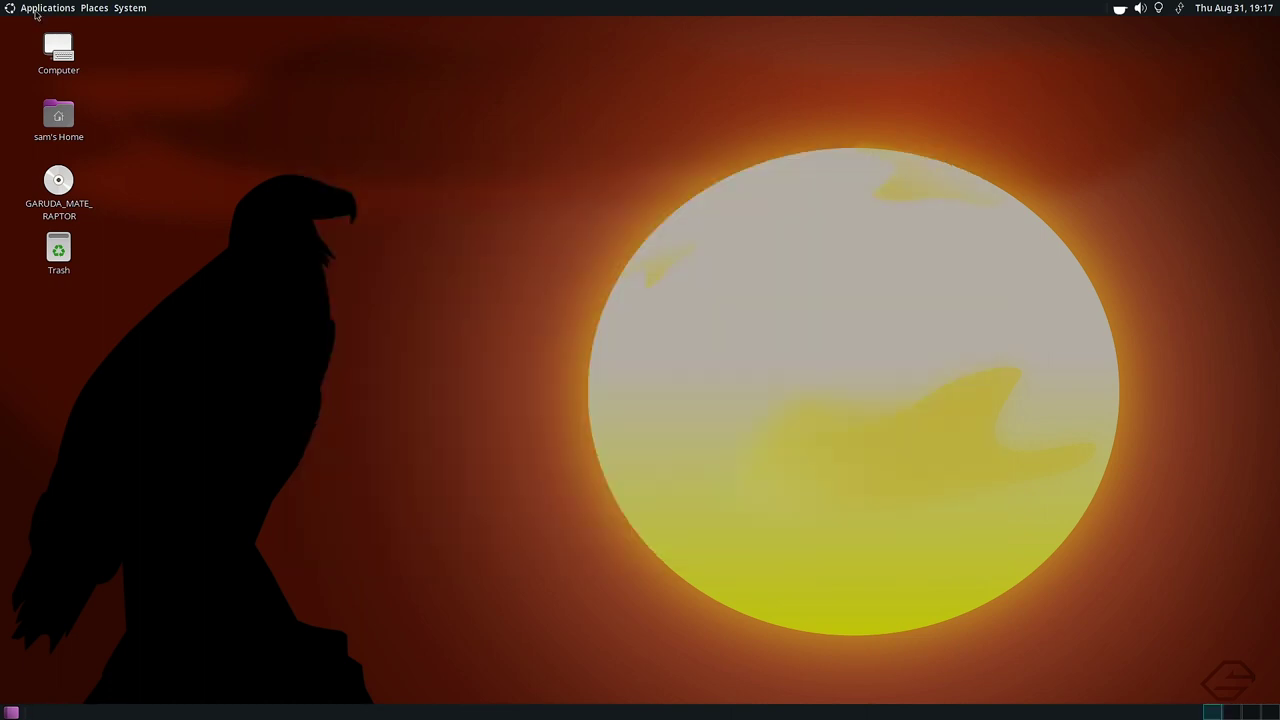
Browse the bundled applications by category, from Accessories through Internet and Office to Sound & Video.
{"action": "left_click", "coordinate": [10, 11]}
{"action": "mouse_move", "coordinate": [33, 38]}
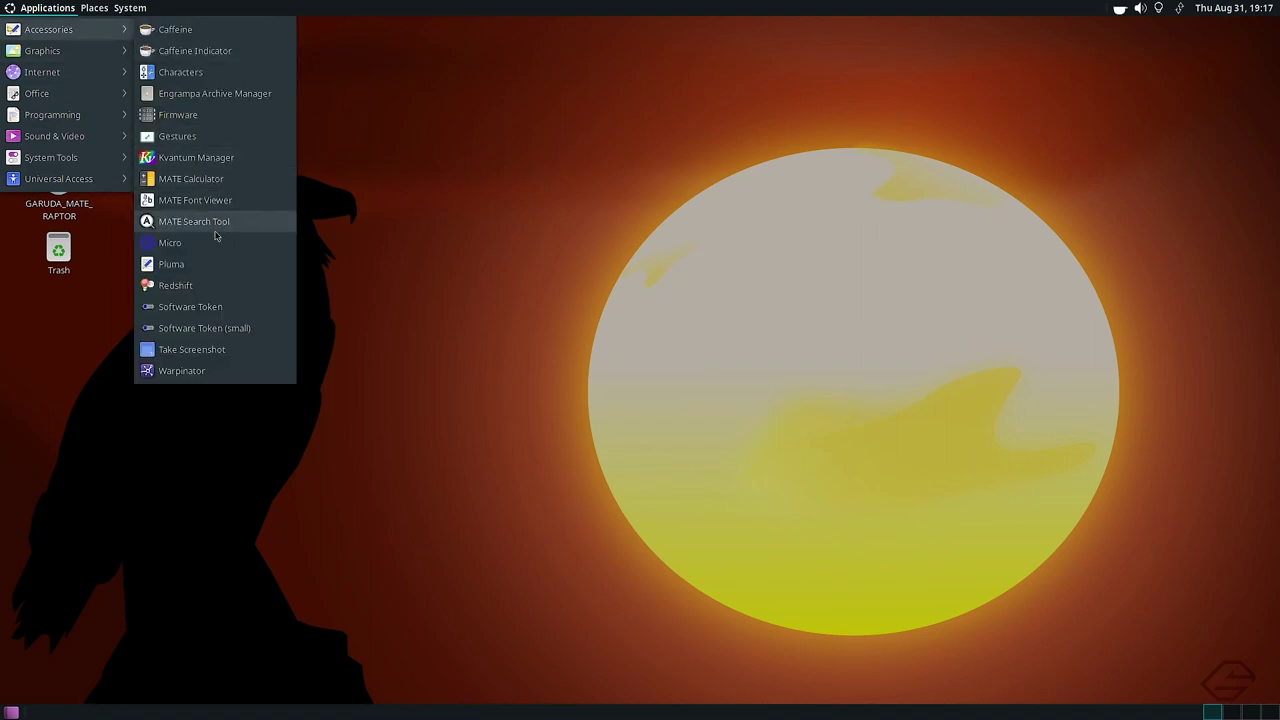
{"action": "mouse_move", "coordinate": [102, 56]}
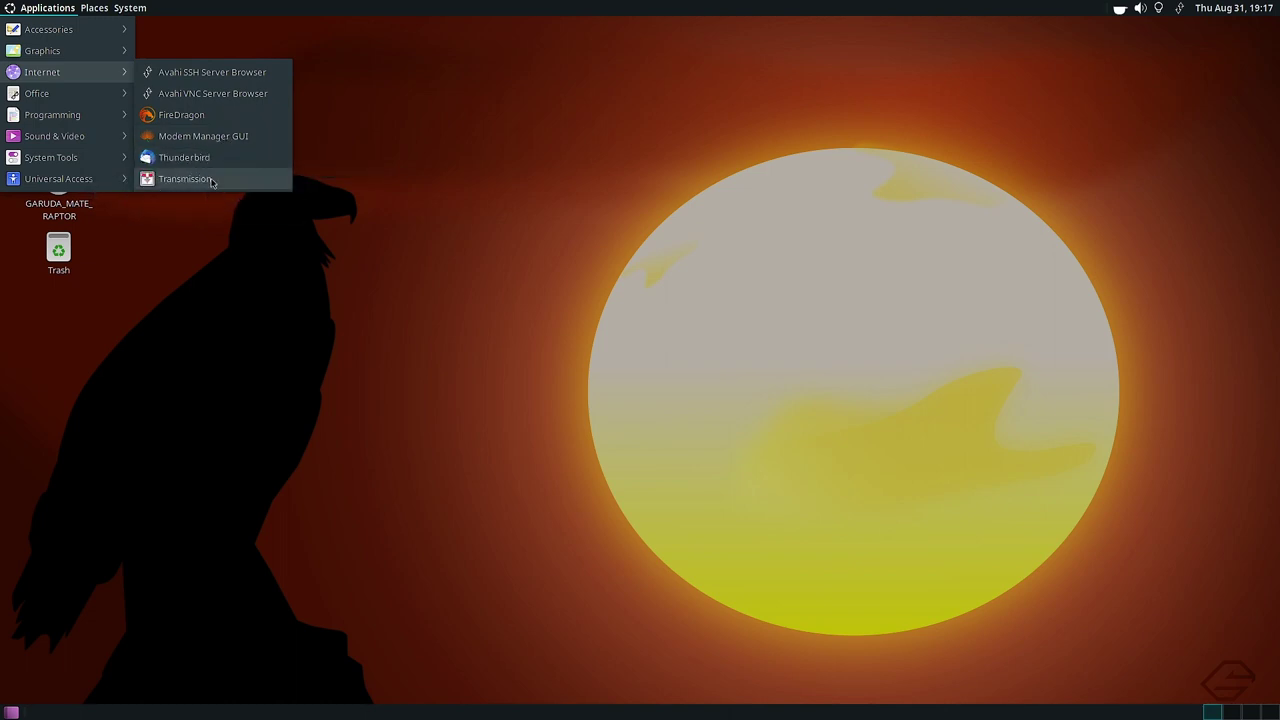
{"action": "mouse_move", "coordinate": [79, 99]}
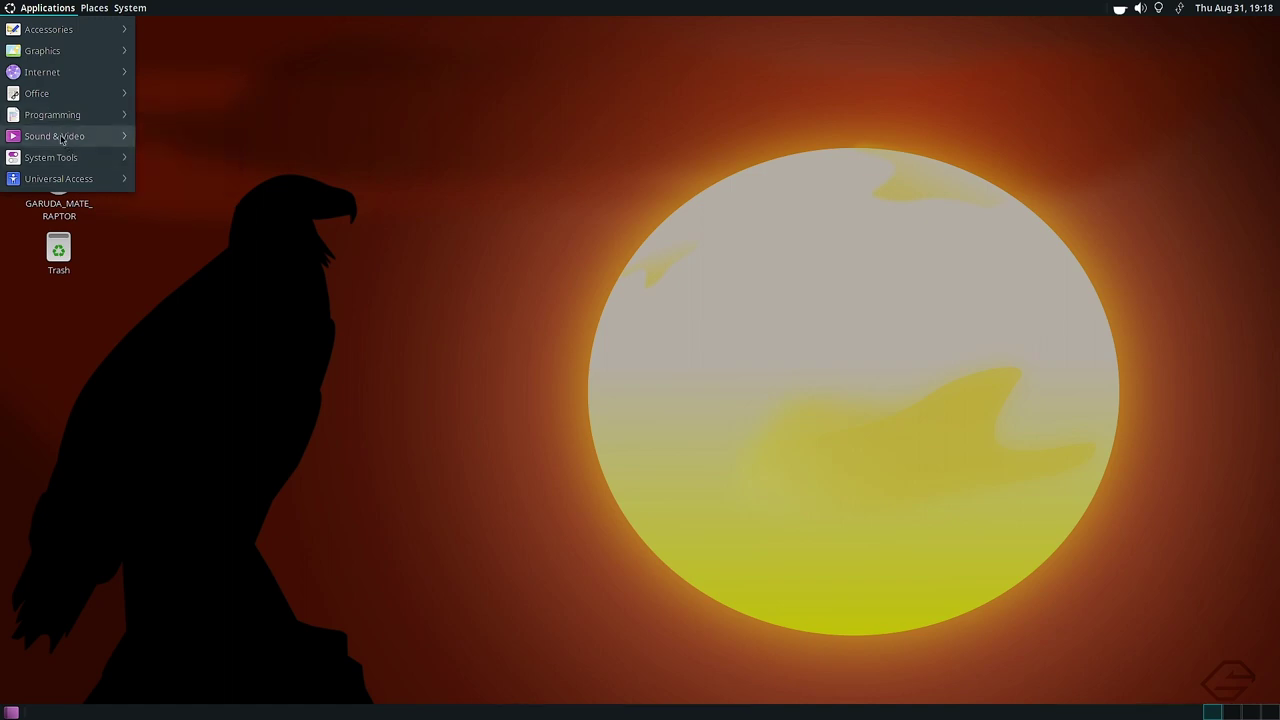
{"action": "mouse_move", "coordinate": [60, 140]}
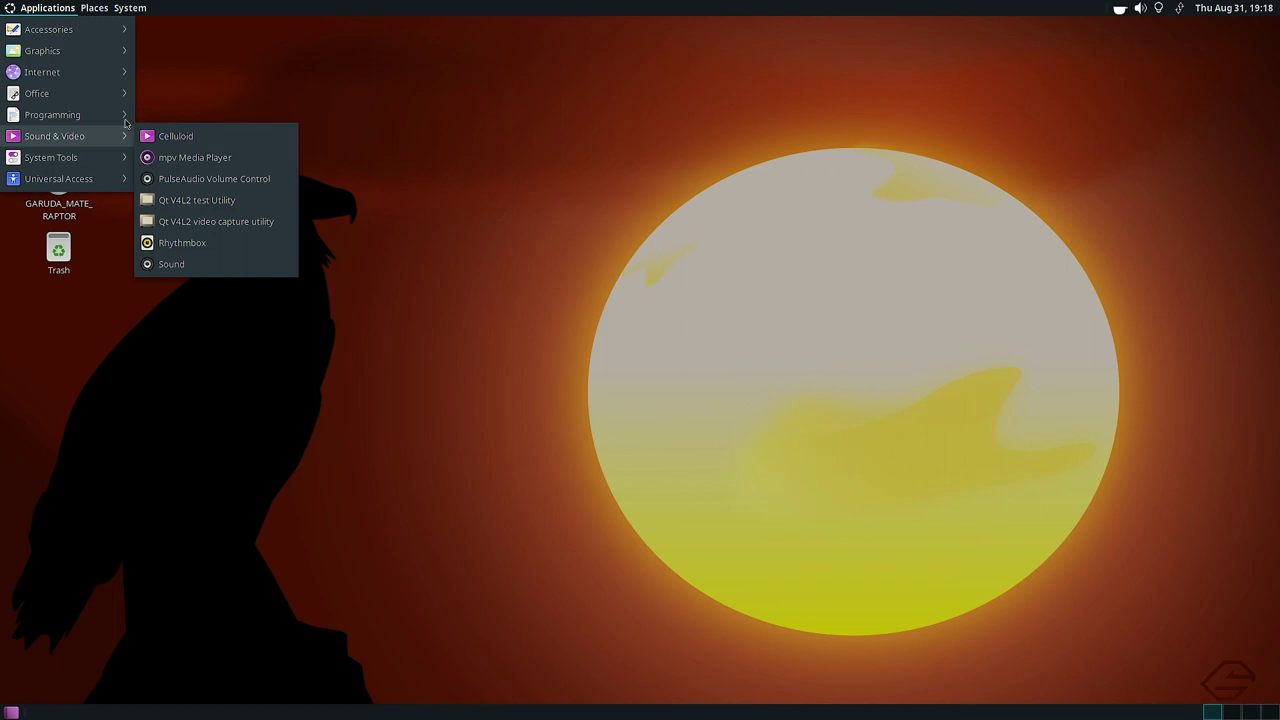
Review the System Tools entries, run Htop to inspect processes and memory use, and close its terminal window.
{"action": "mouse_move", "coordinate": [95, 158]}
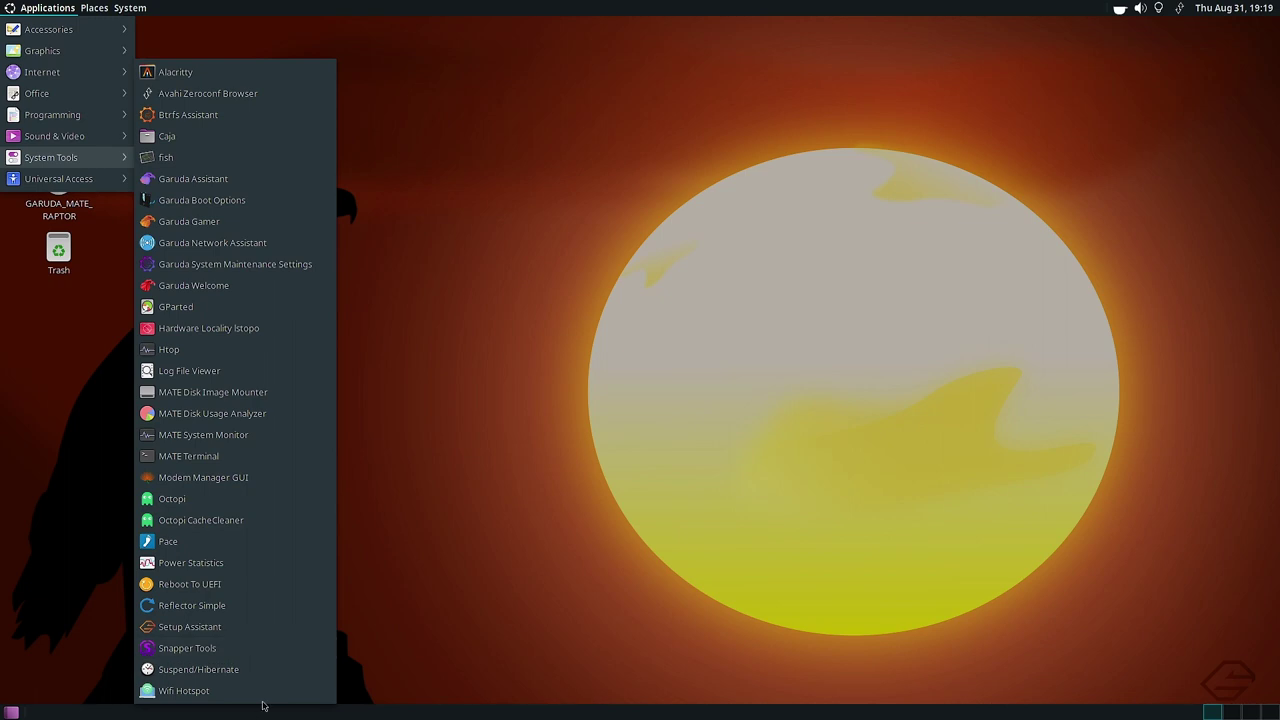
{"action": "left_click", "coordinate": [250, 349]}
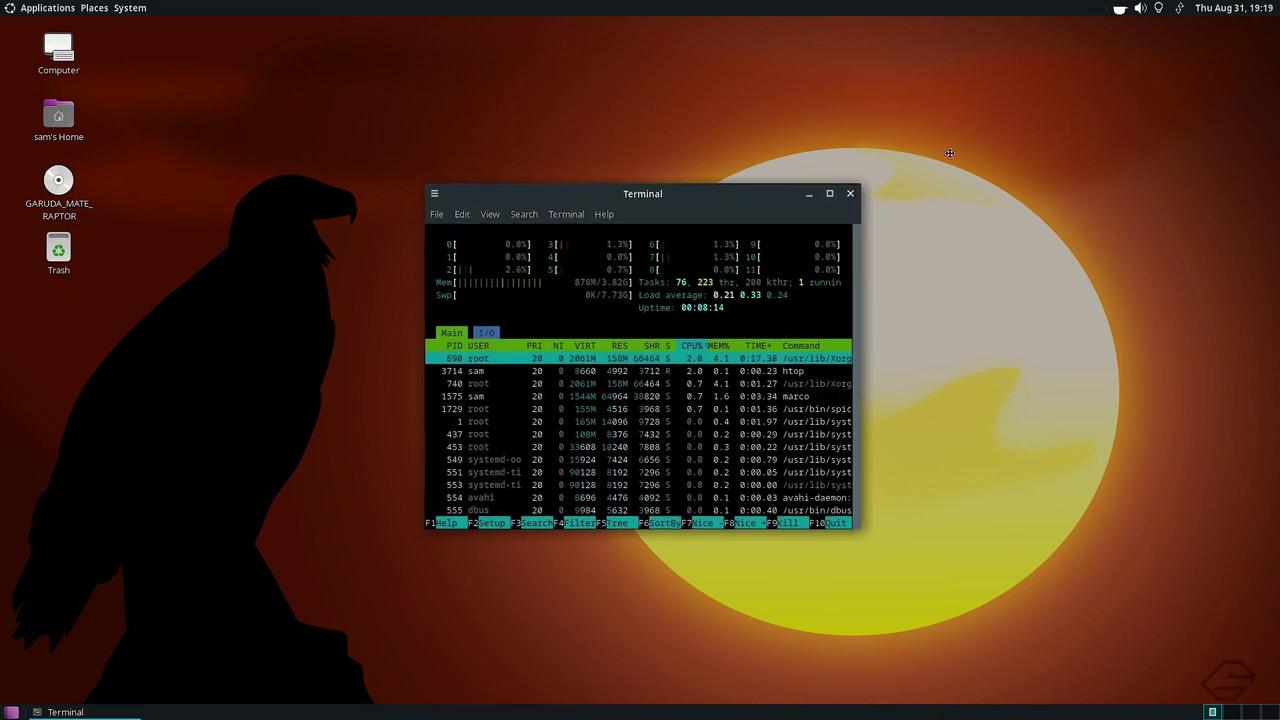
{"action": "left_click_drag", "start_coordinate": [573, 208], "coordinate": [749, 166]}
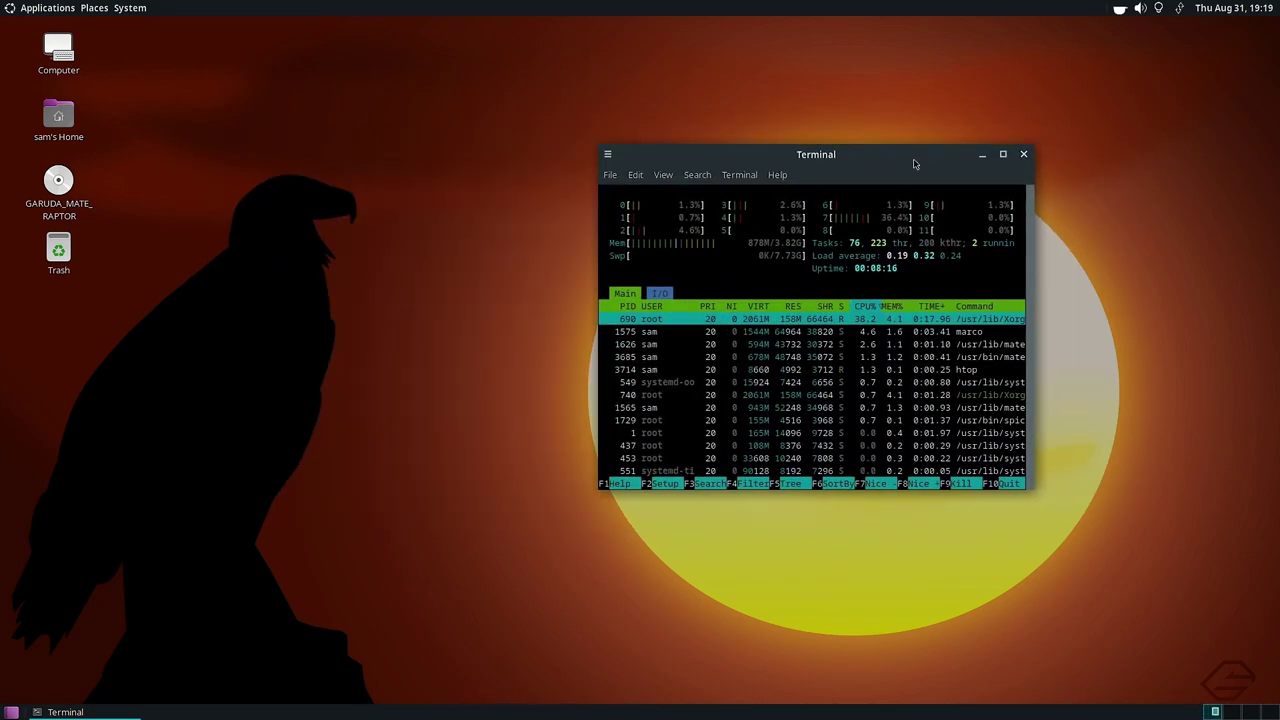
{"action": "left_click", "coordinate": [1024, 155]}
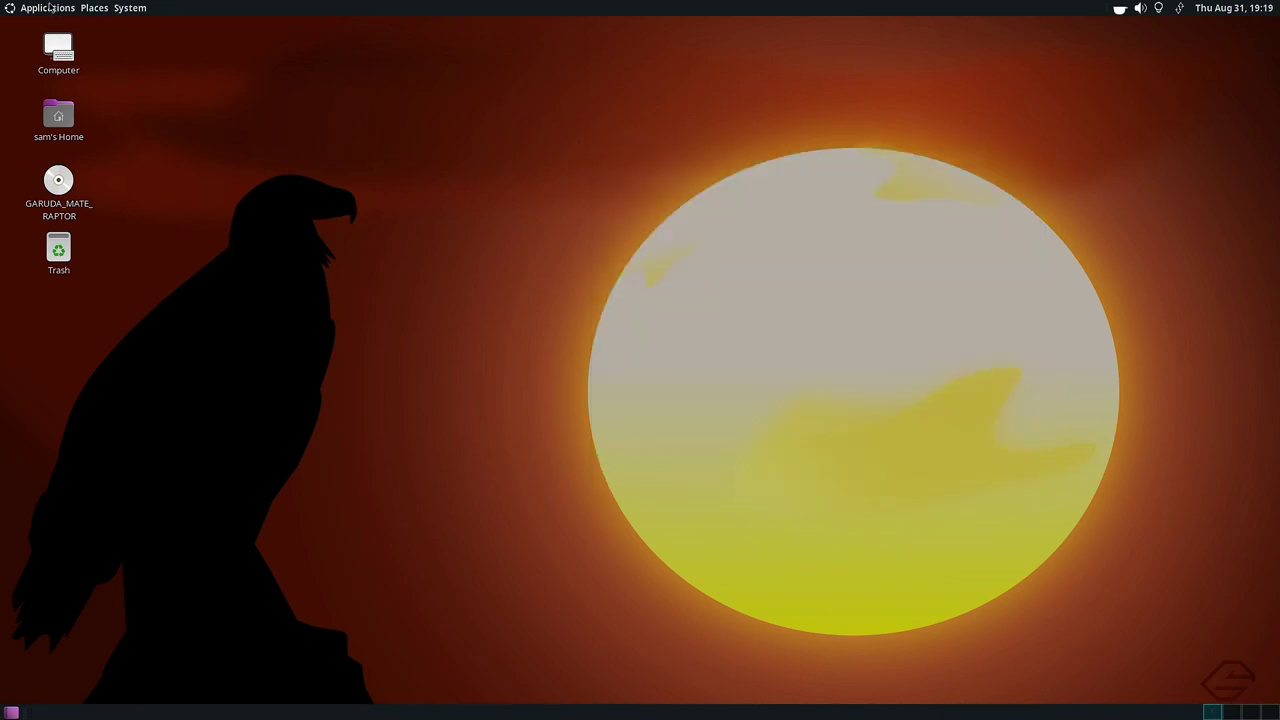
Open MATE System Monitor, examine the CPU, memory and network resource usage, and close it.
{"action": "left_click", "coordinate": [48, 8]}
{"action": "mouse_move", "coordinate": [30, 180]}
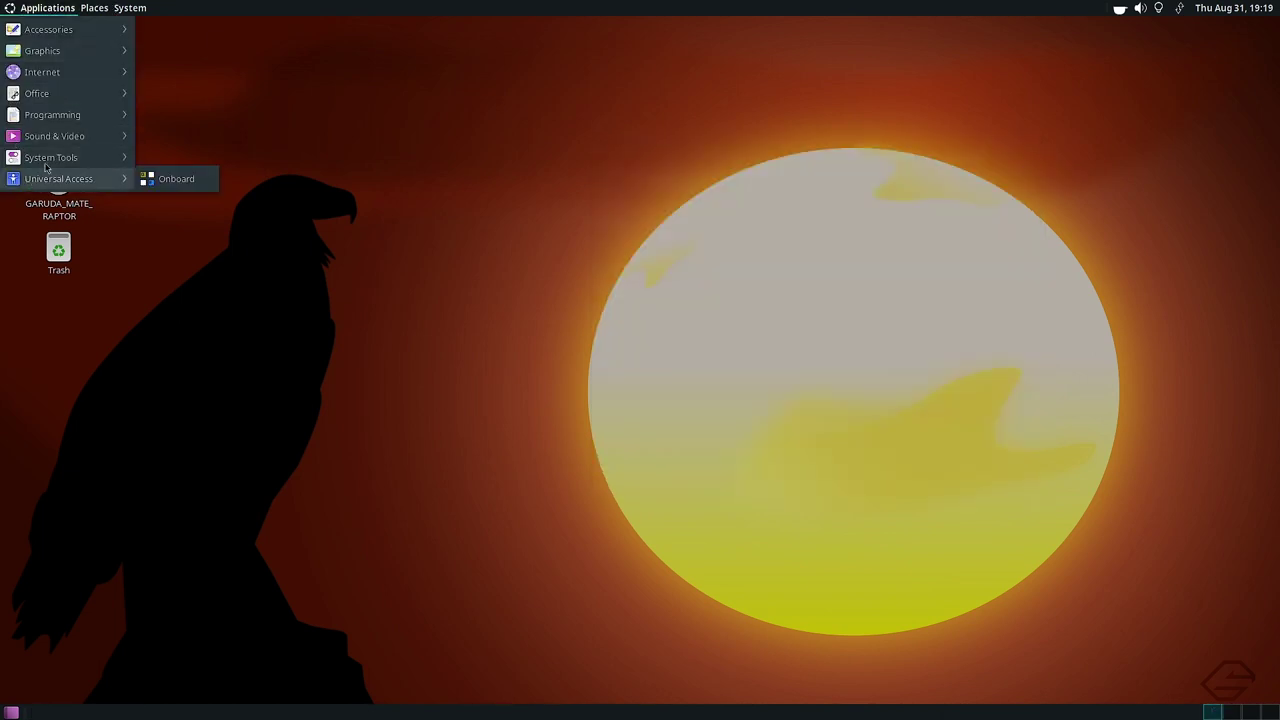
{"action": "mouse_move", "coordinate": [50, 158]}
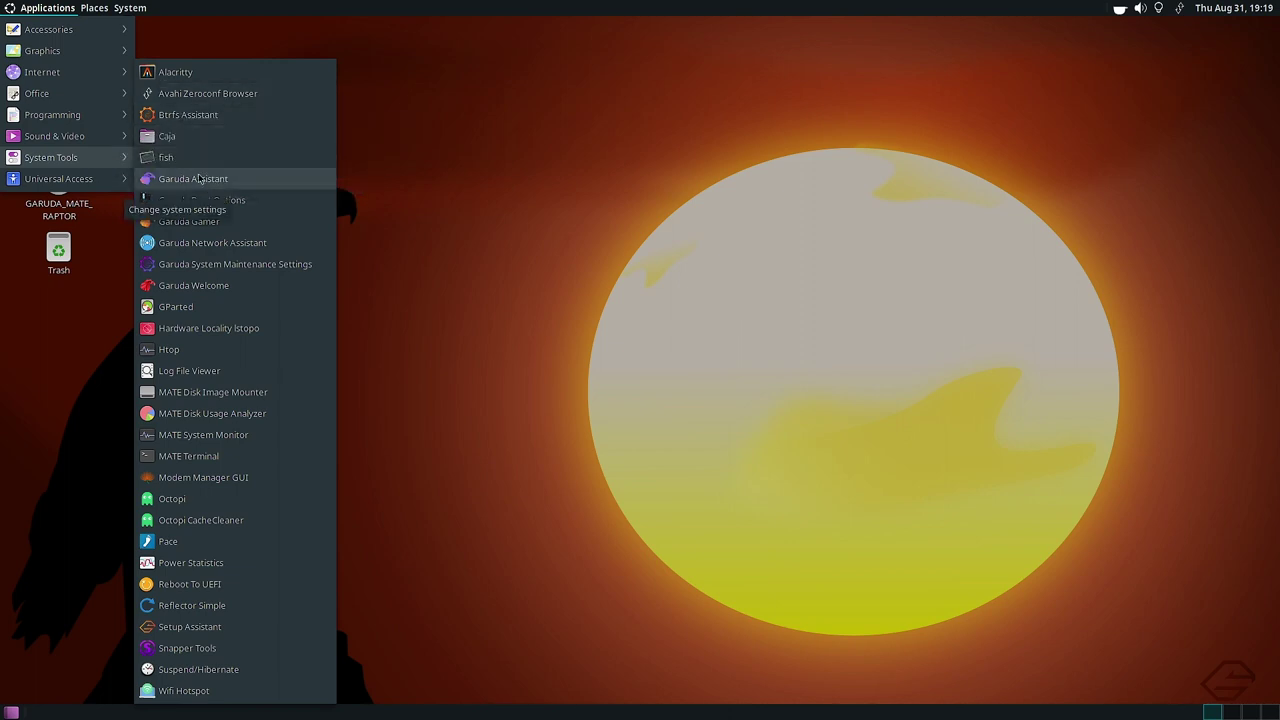
{"action": "left_click", "coordinate": [220, 435]}
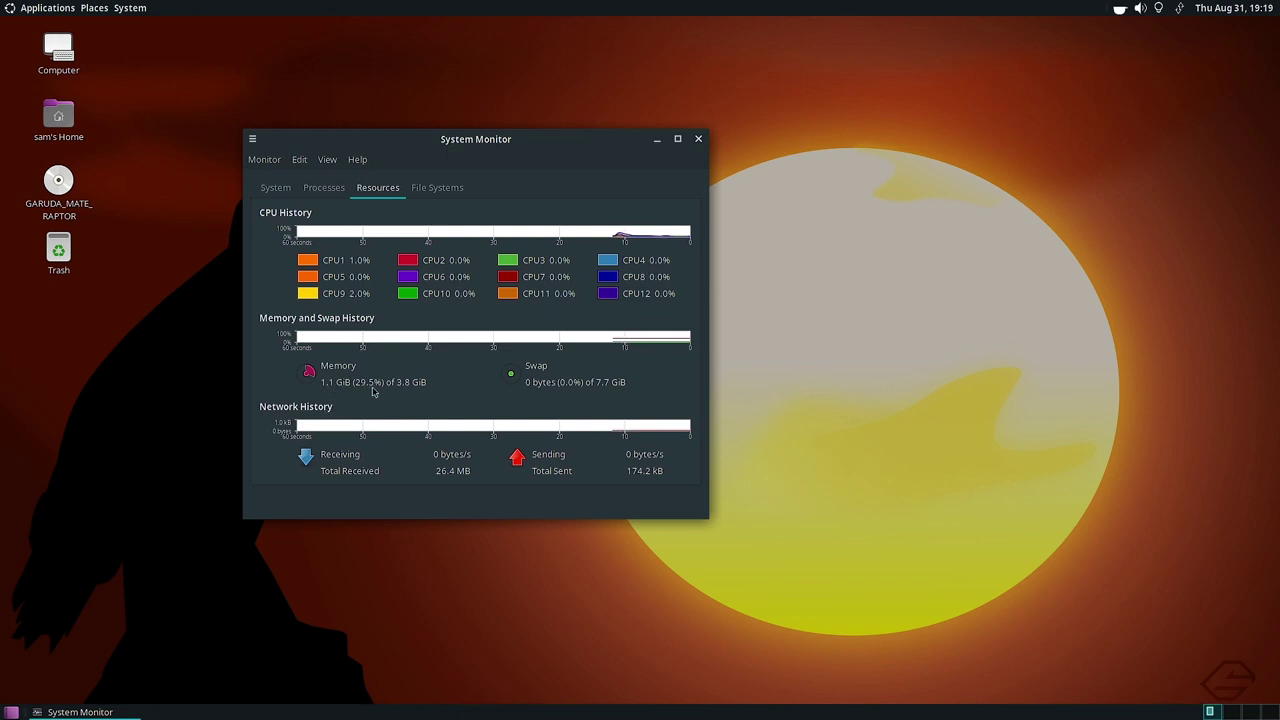
{"action": "left_click", "coordinate": [698, 139]}
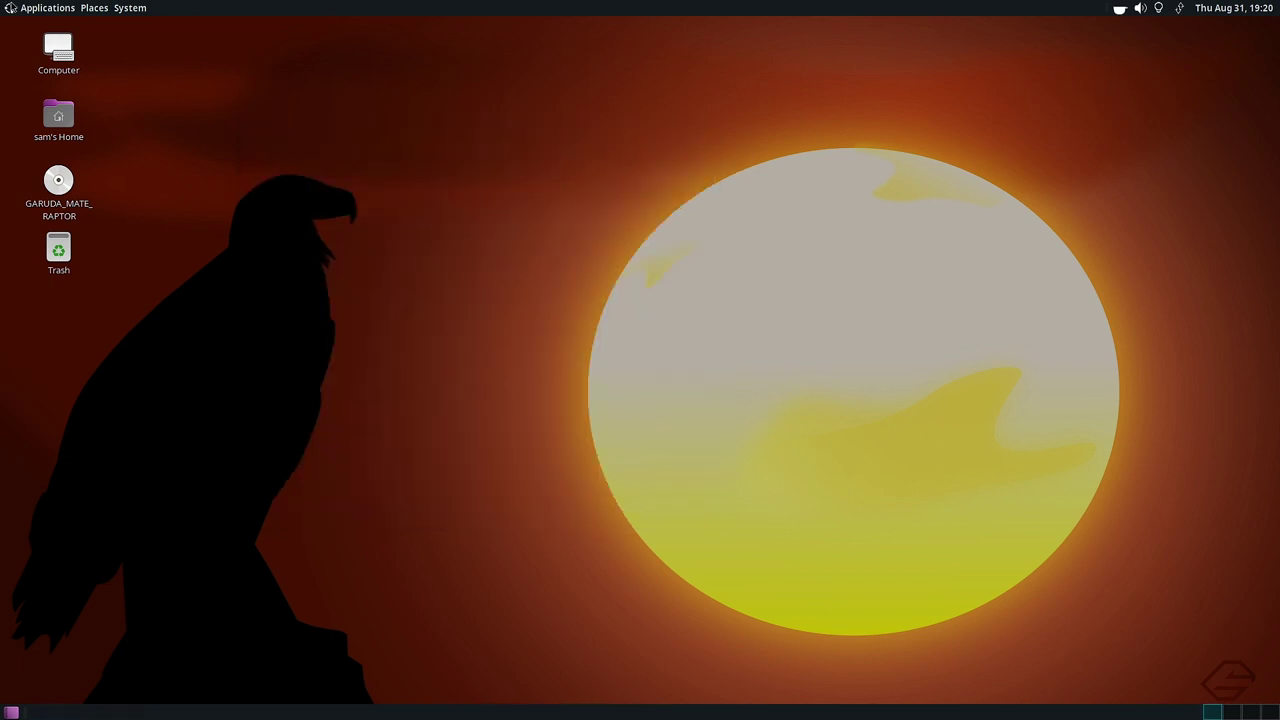
Open Wifi Hotspot, move its window higher on the desktop, and view its About information, closing that dialog when done.
{"action": "left_click", "coordinate": [47, 7]}
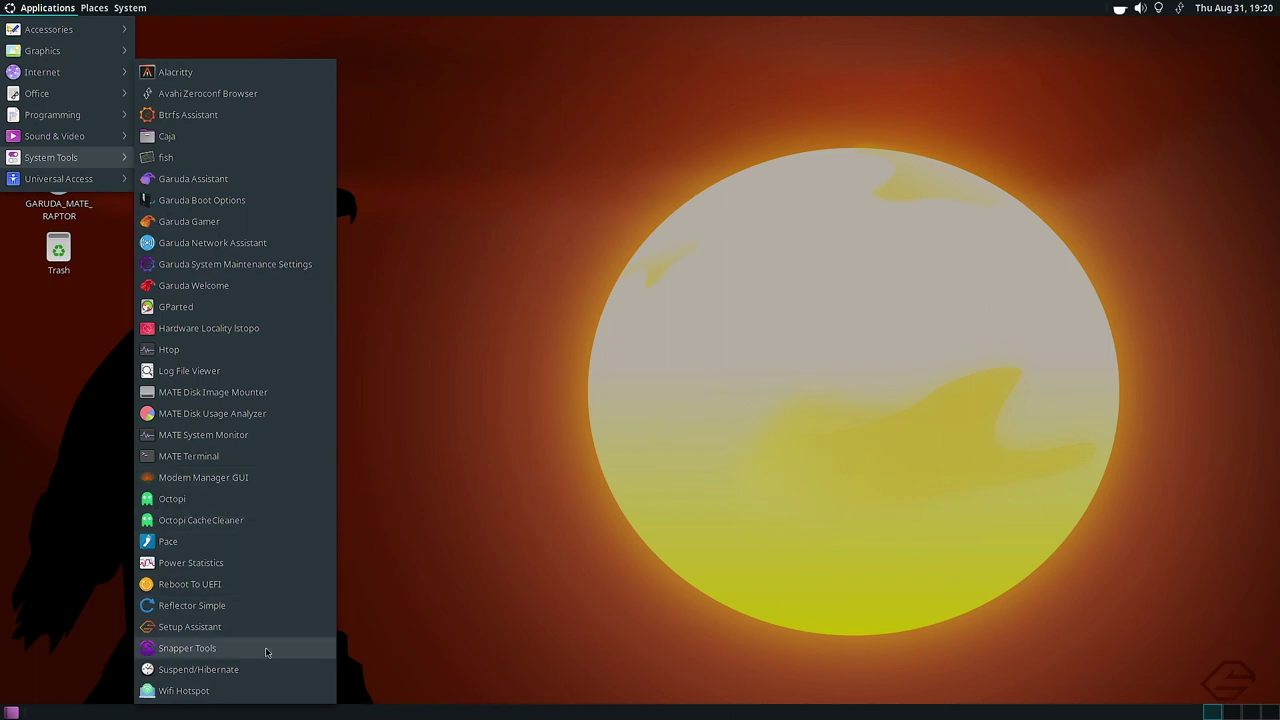
{"action": "left_click", "coordinate": [236, 695]}
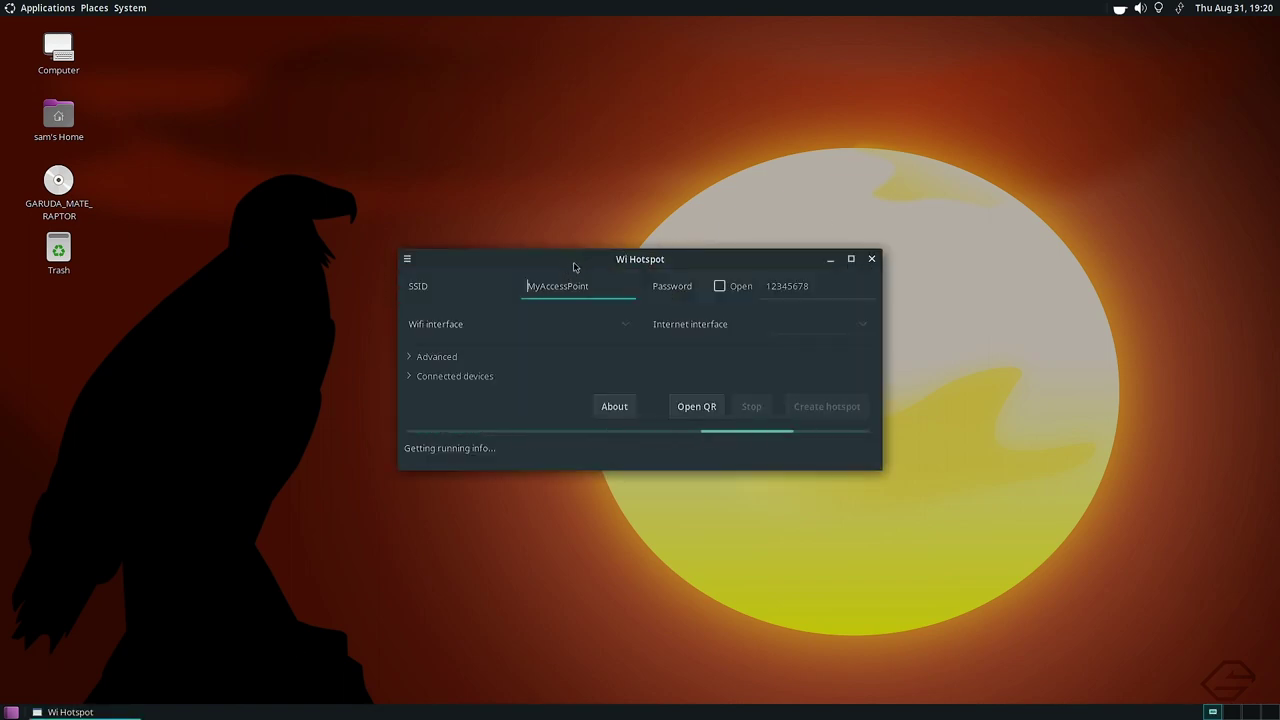
{"action": "left_click_drag", "start_coordinate": [575, 262], "coordinate": [631, 155]}
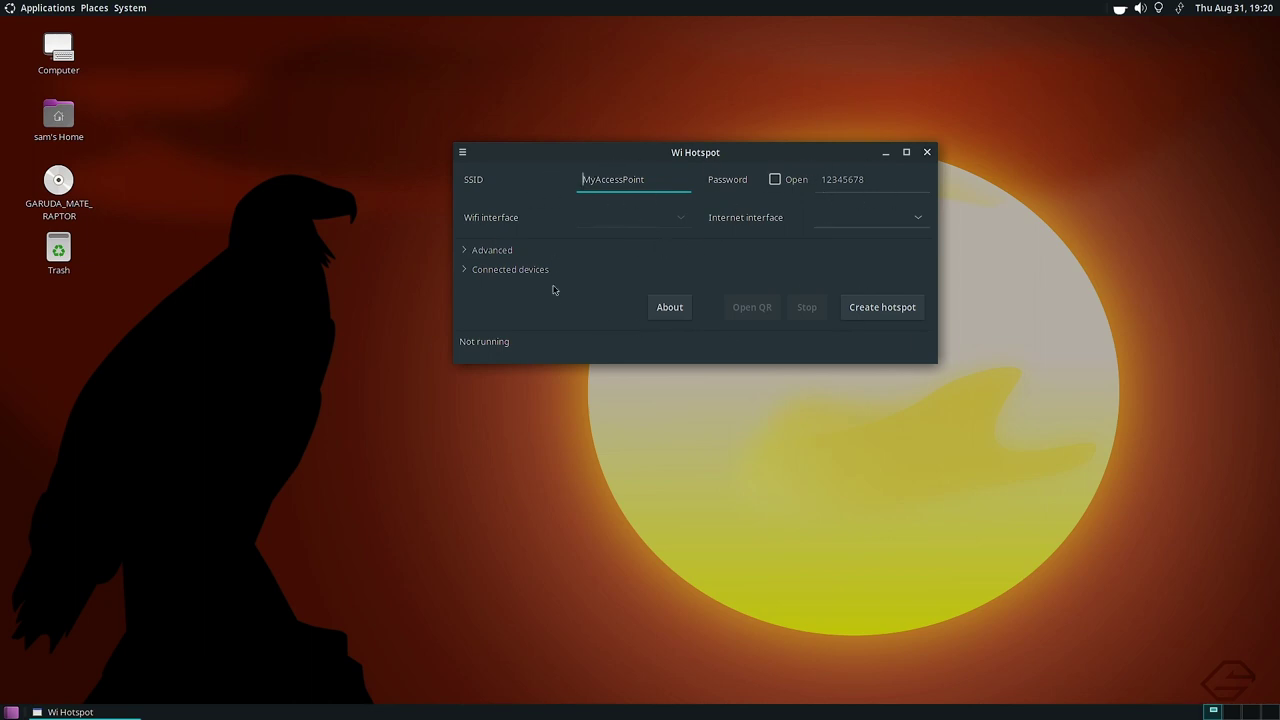
{"action": "left_click", "coordinate": [668, 310]}
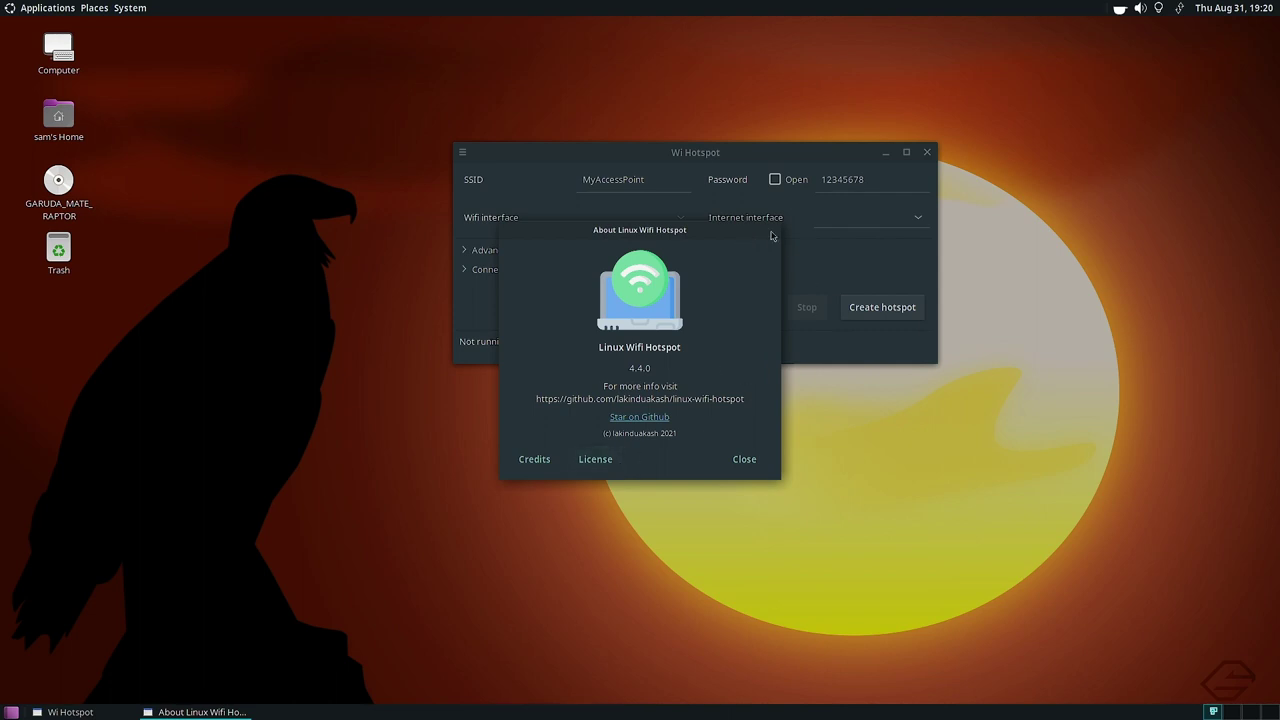
{"action": "left_click", "coordinate": [840, 276]}
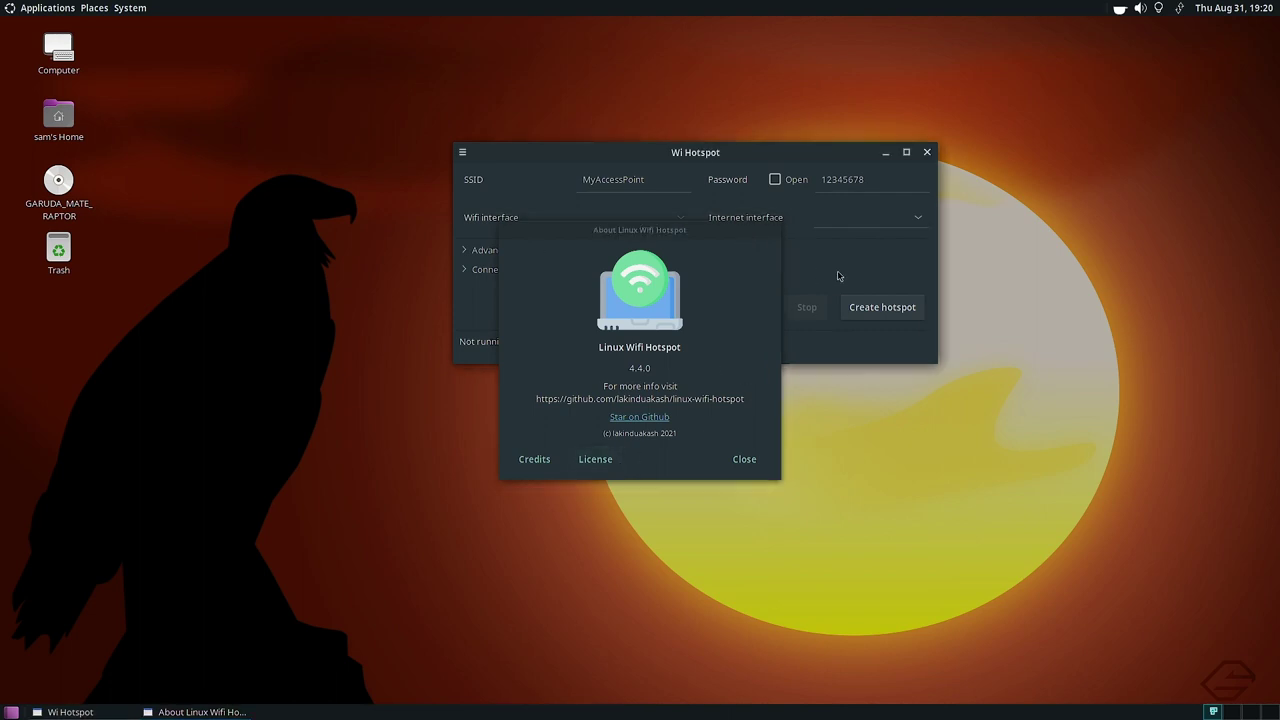
{"action": "left_click", "coordinate": [746, 464]}
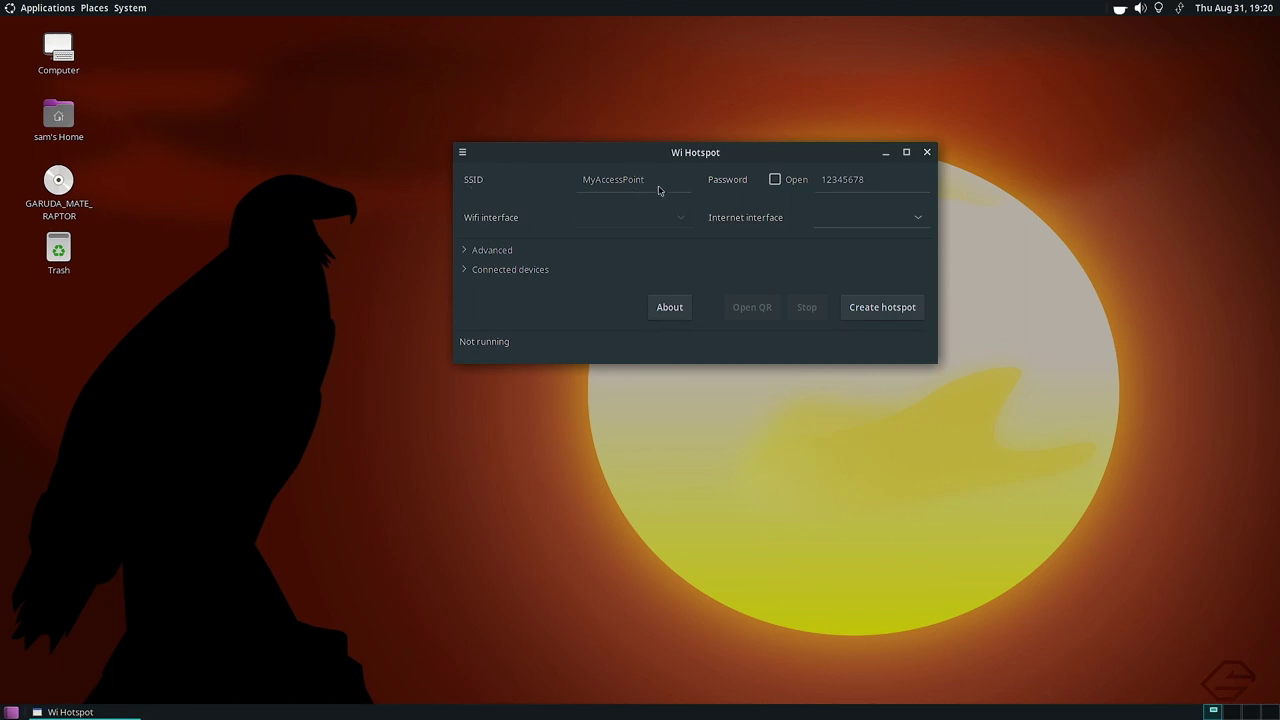
Expand the hotspot's advanced options, review them down to No Haveged, and shift the window sideways.
{"action": "left_click", "coordinate": [466, 252]}
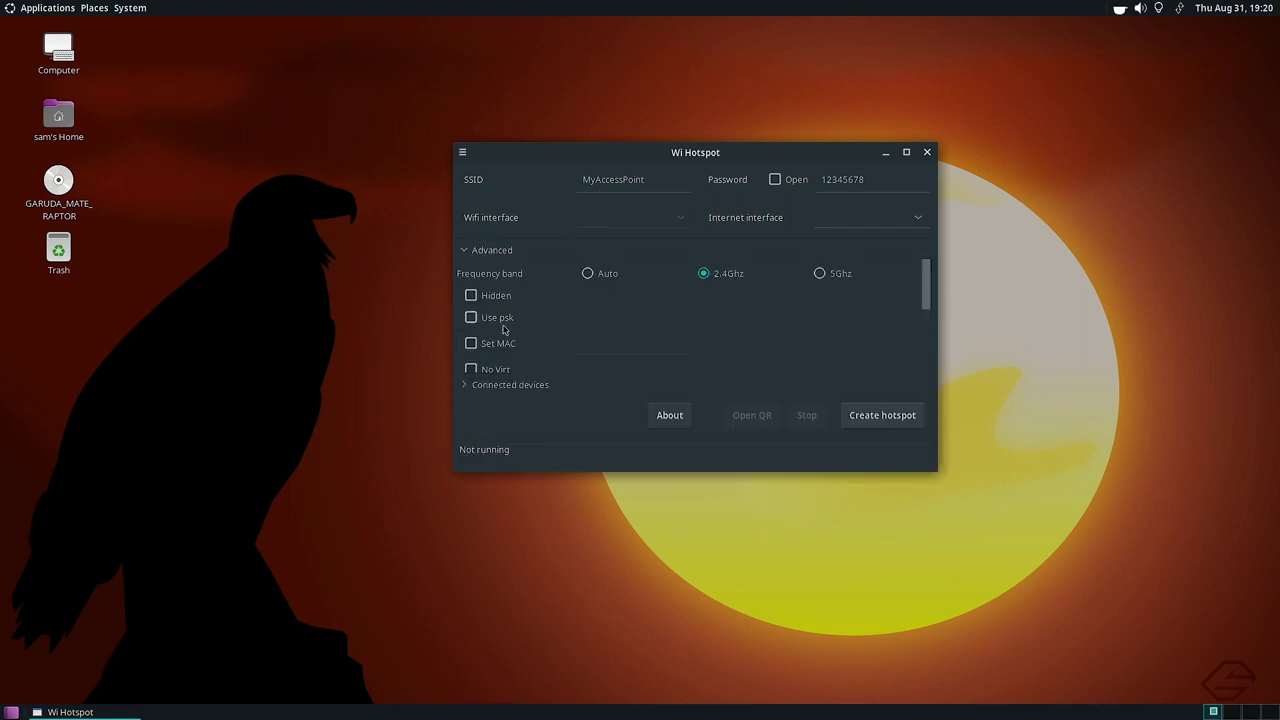
{"action": "scroll", "coordinate": [505, 330], "scroll_direction": "down", "scroll_amount": 3}
{"action": "scroll", "coordinate": [504, 330], "scroll_direction": "down", "scroll_amount": 2}
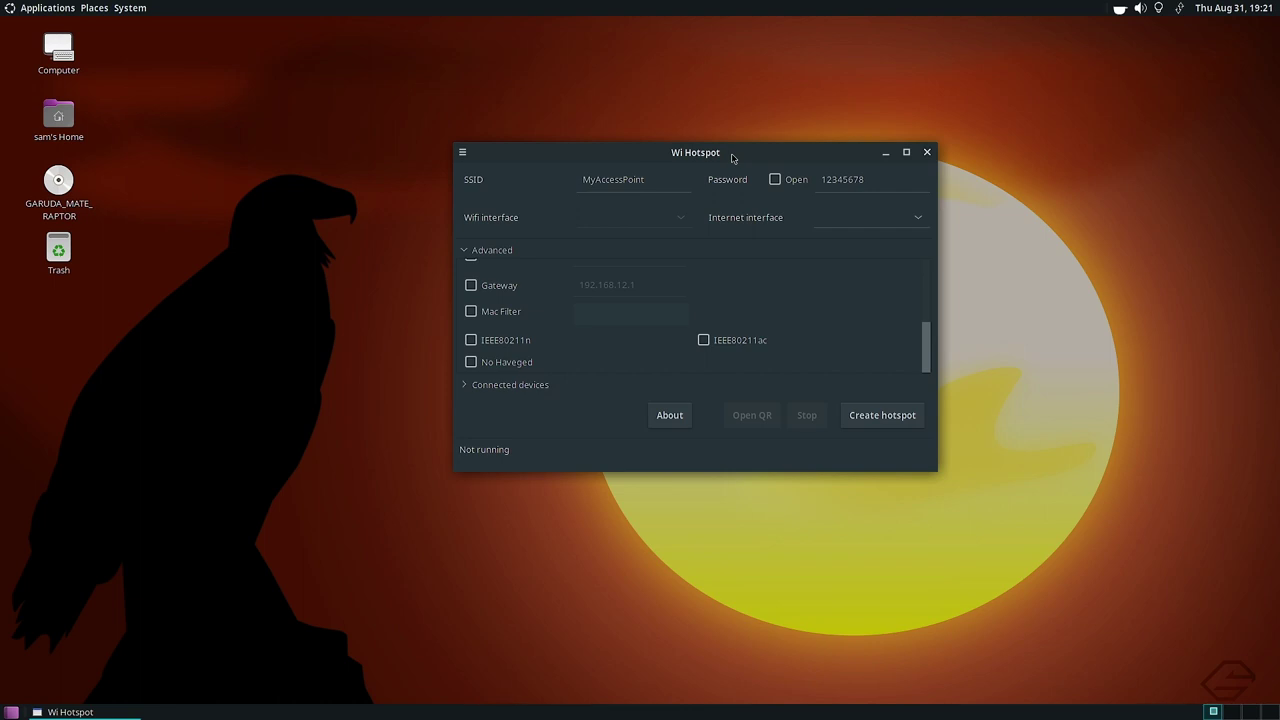
{"action": "left_click_drag", "start_coordinate": [732, 157], "coordinate": [834, 161]}
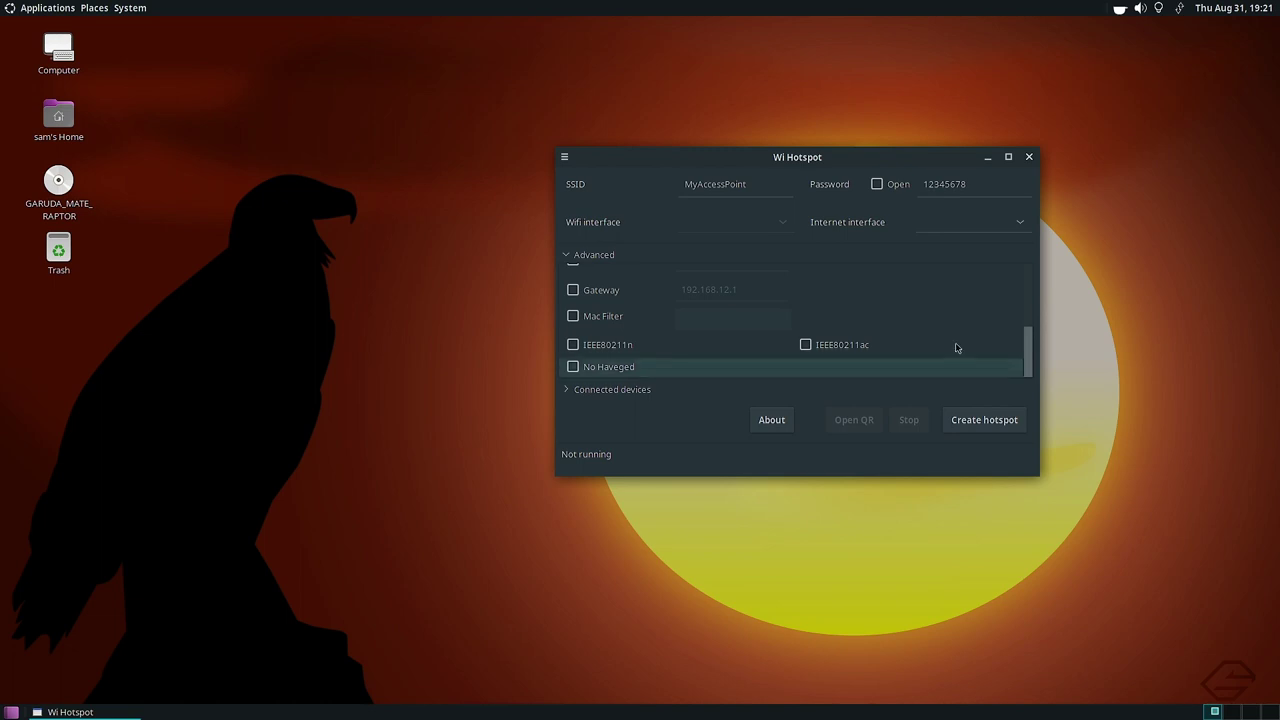
Return to the start of the hotspot's advanced options, close Wifi Hotspot, and check the Universal Access application category.
{"action": "scroll", "coordinate": [1027, 356], "scroll_direction": "up", "scroll_amount": 5}
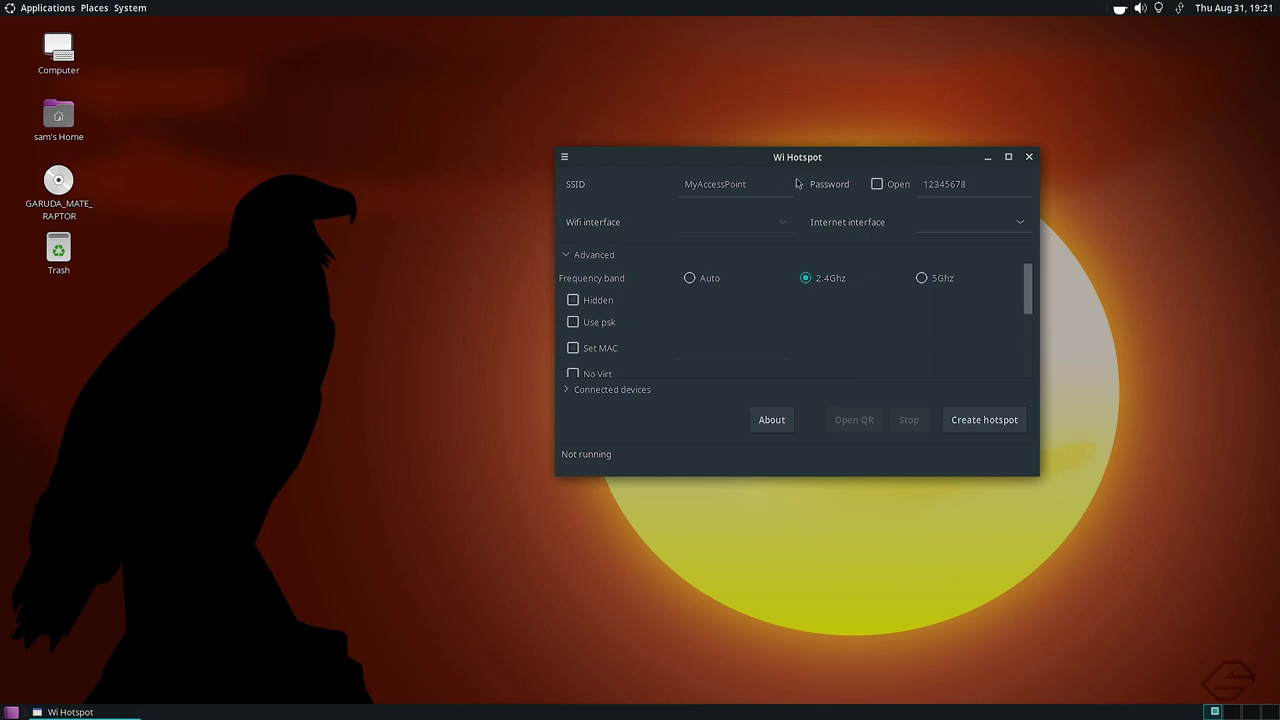
{"action": "left_click", "coordinate": [1030, 158]}
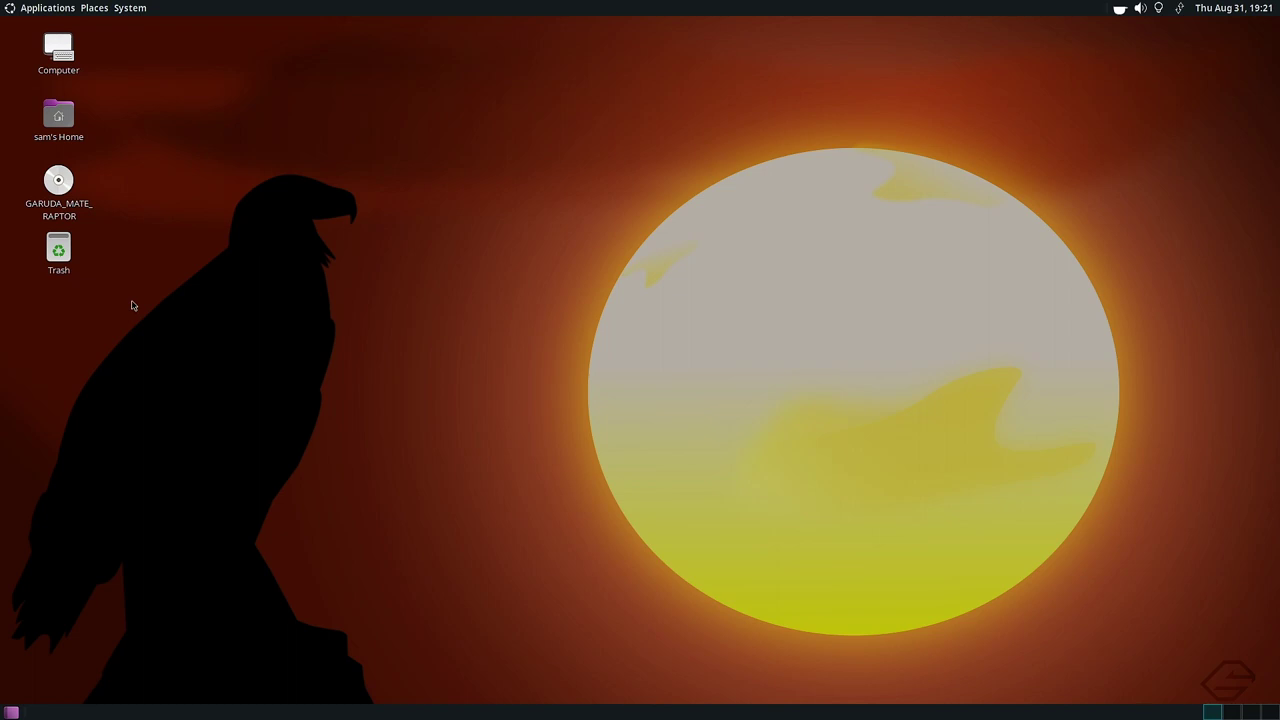
{"action": "left_click", "coordinate": [22, 7]}
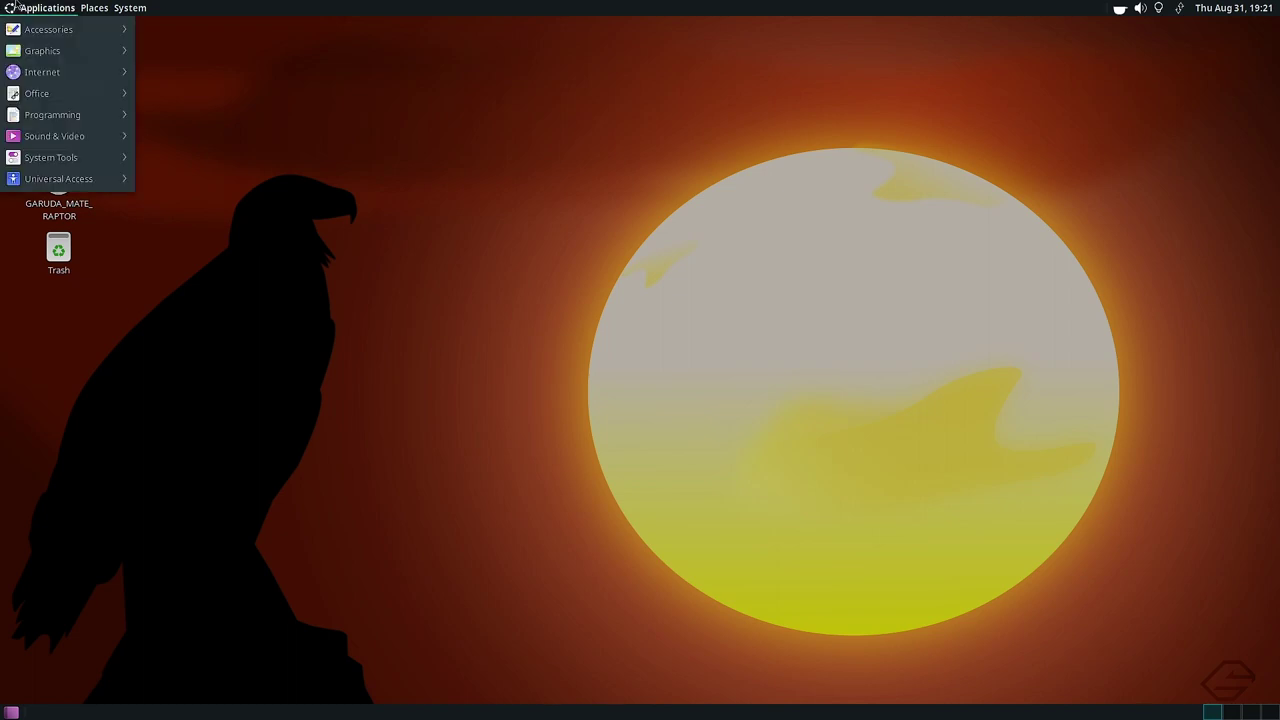
{"action": "mouse_move", "coordinate": [62, 160]}
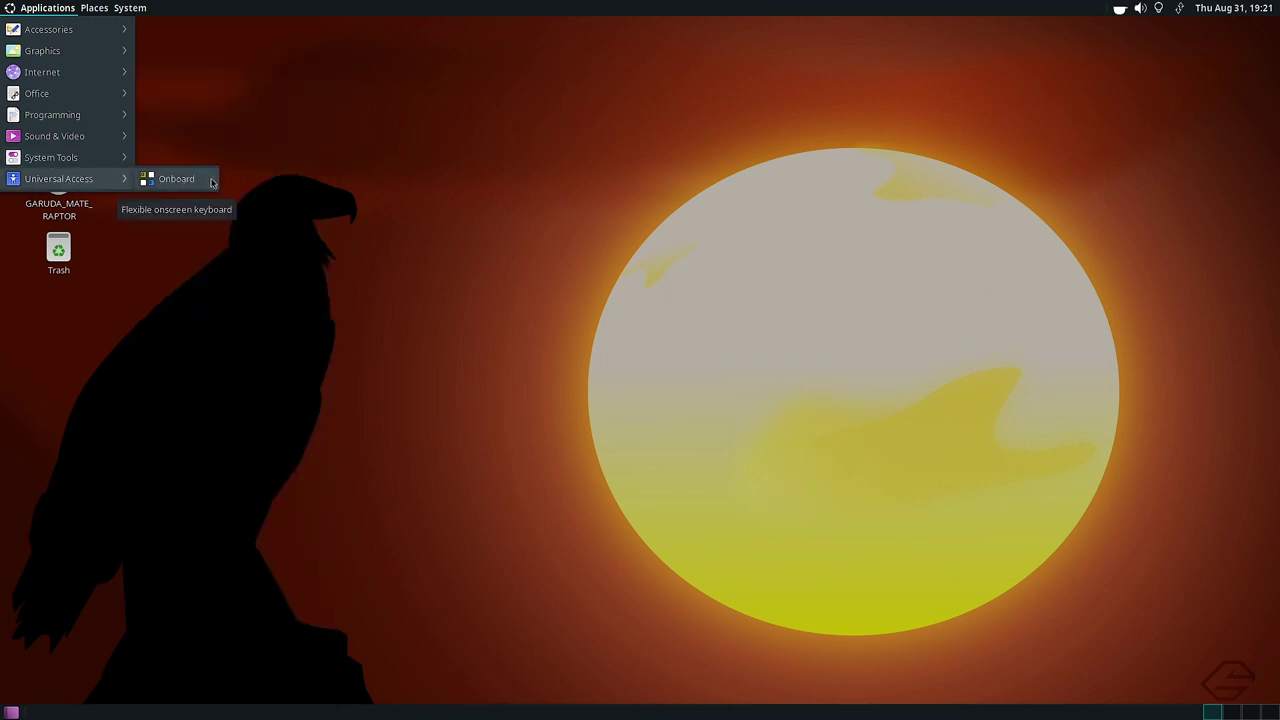
{"action": "left_click", "coordinate": [384, 114]}
Open the Control Center, review its settings groups down to Other, and open the Appearance preferences.
{"action": "left_click", "coordinate": [38, 9]}
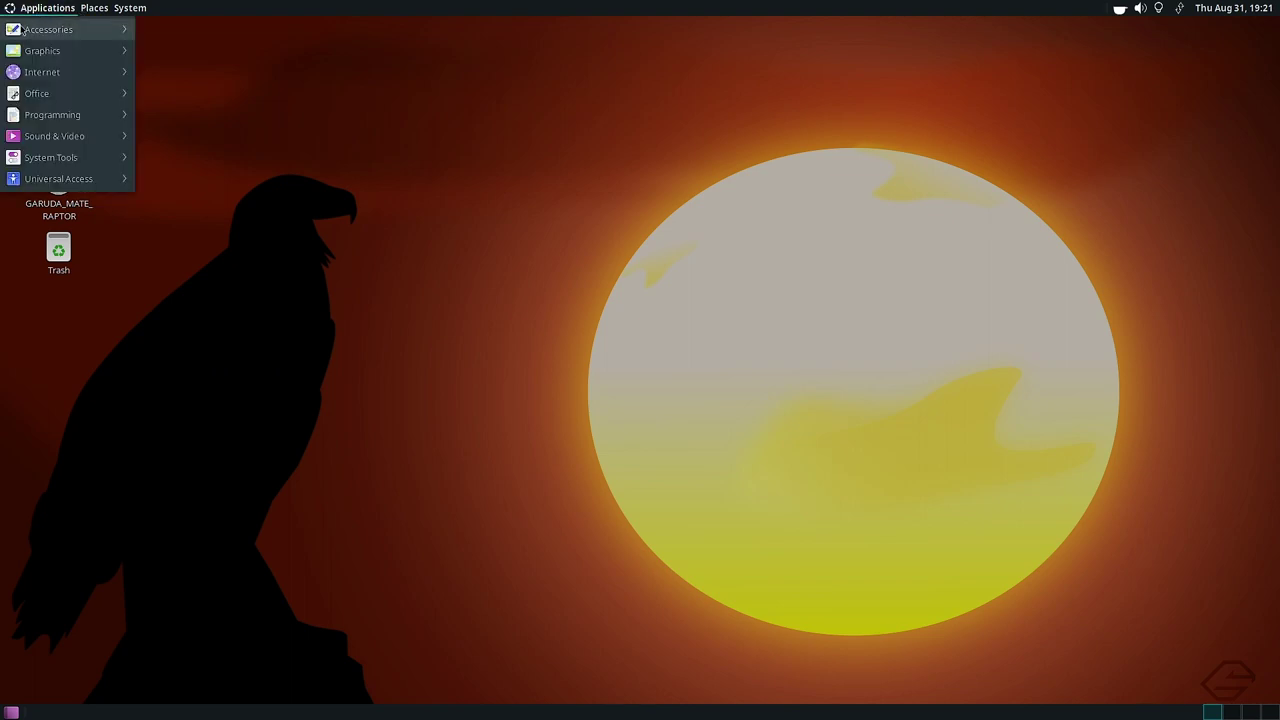
{"action": "mouse_move", "coordinate": [132, 8]}
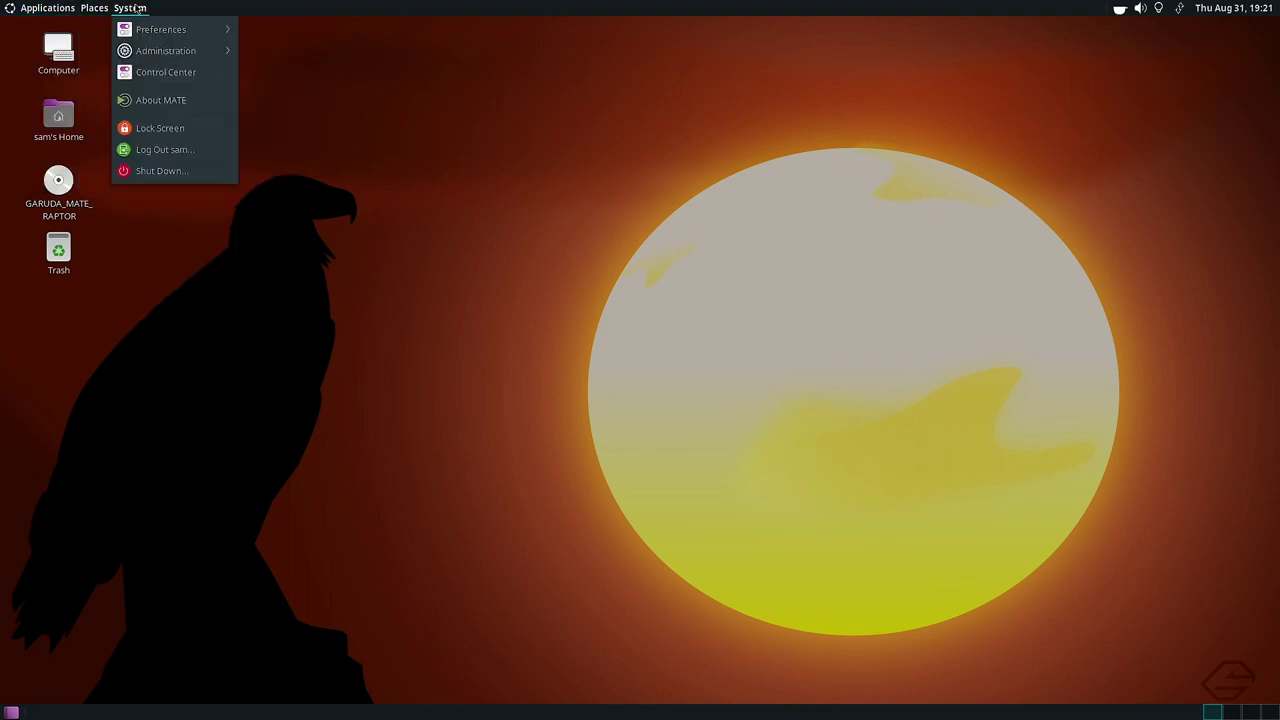
{"action": "left_click", "coordinate": [152, 77]}
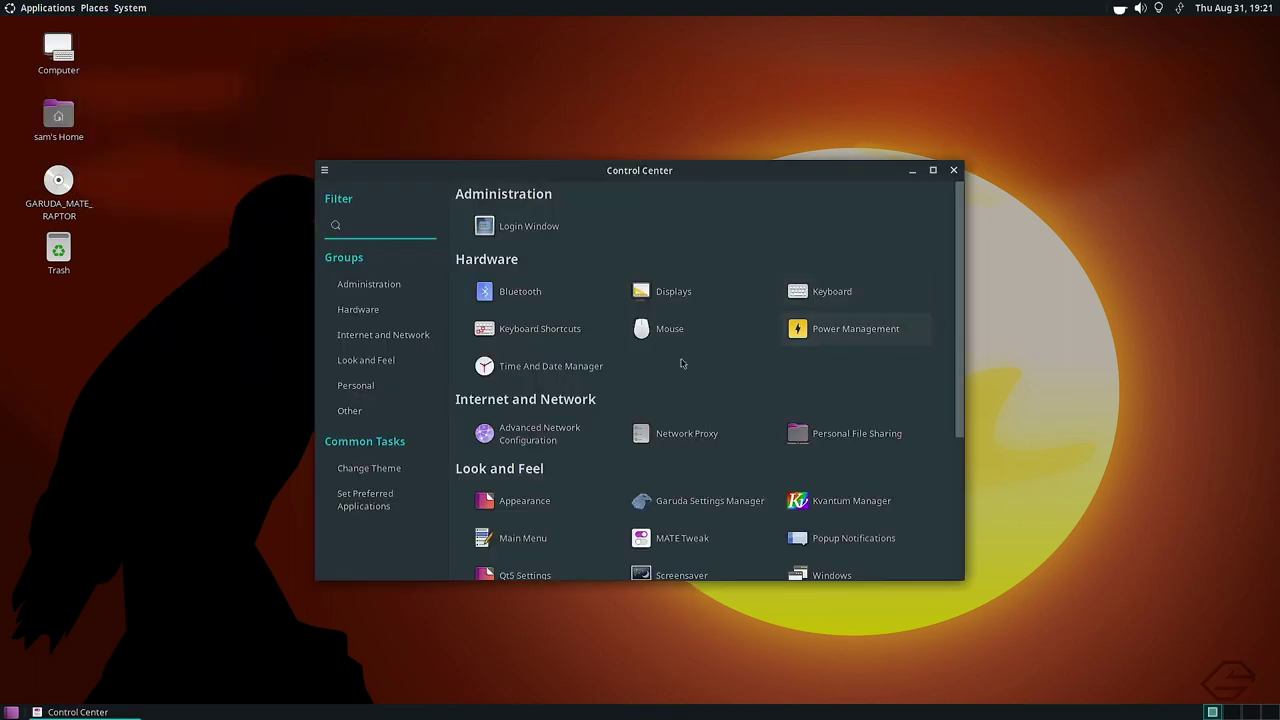
{"action": "scroll", "coordinate": [740, 482], "scroll_direction": "down", "scroll_amount": 5}
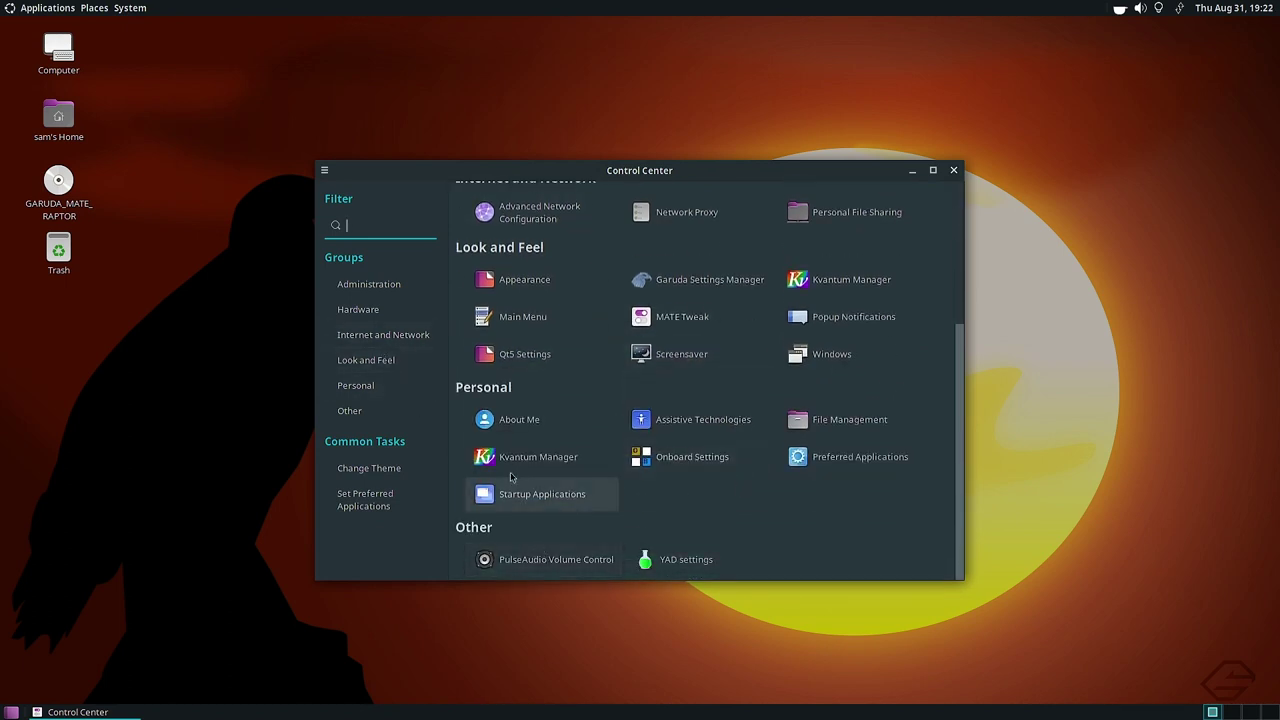
{"action": "left_click", "coordinate": [530, 282]}
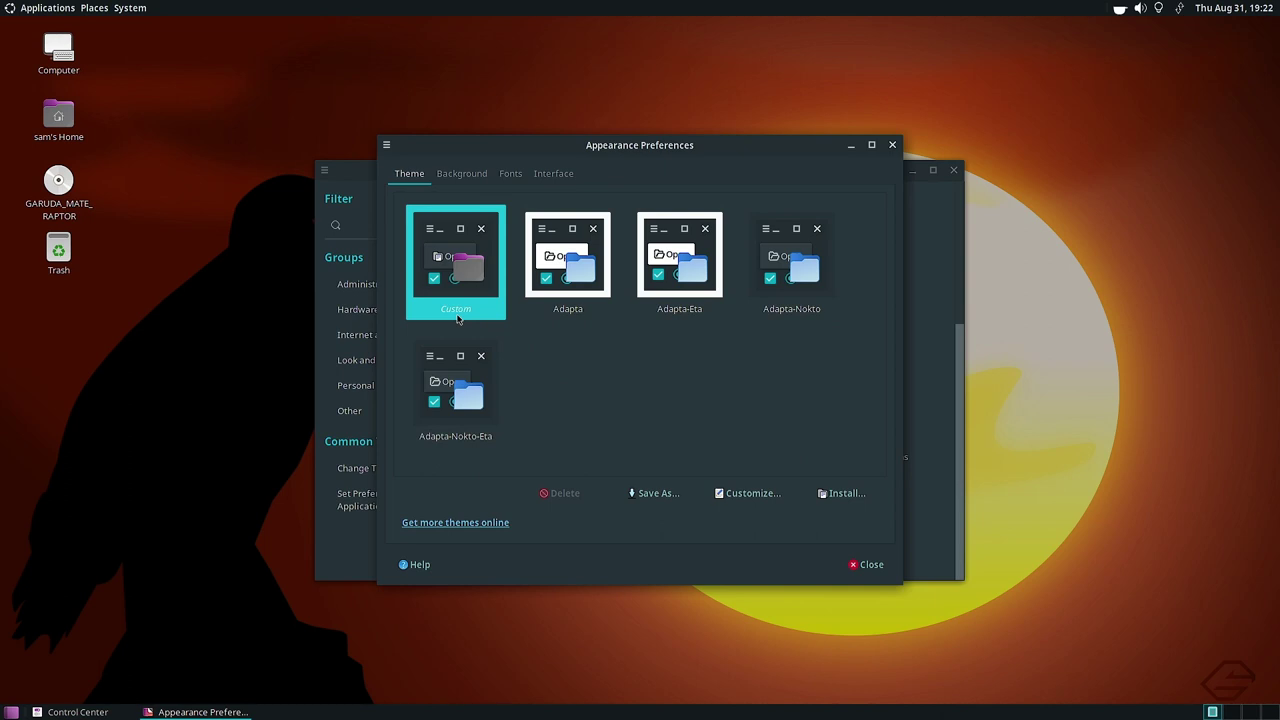
Try the Adapta and Adapta-Eta themes, checking how the Applications menu looks under each one.
{"action": "left_click", "coordinate": [580, 262]}
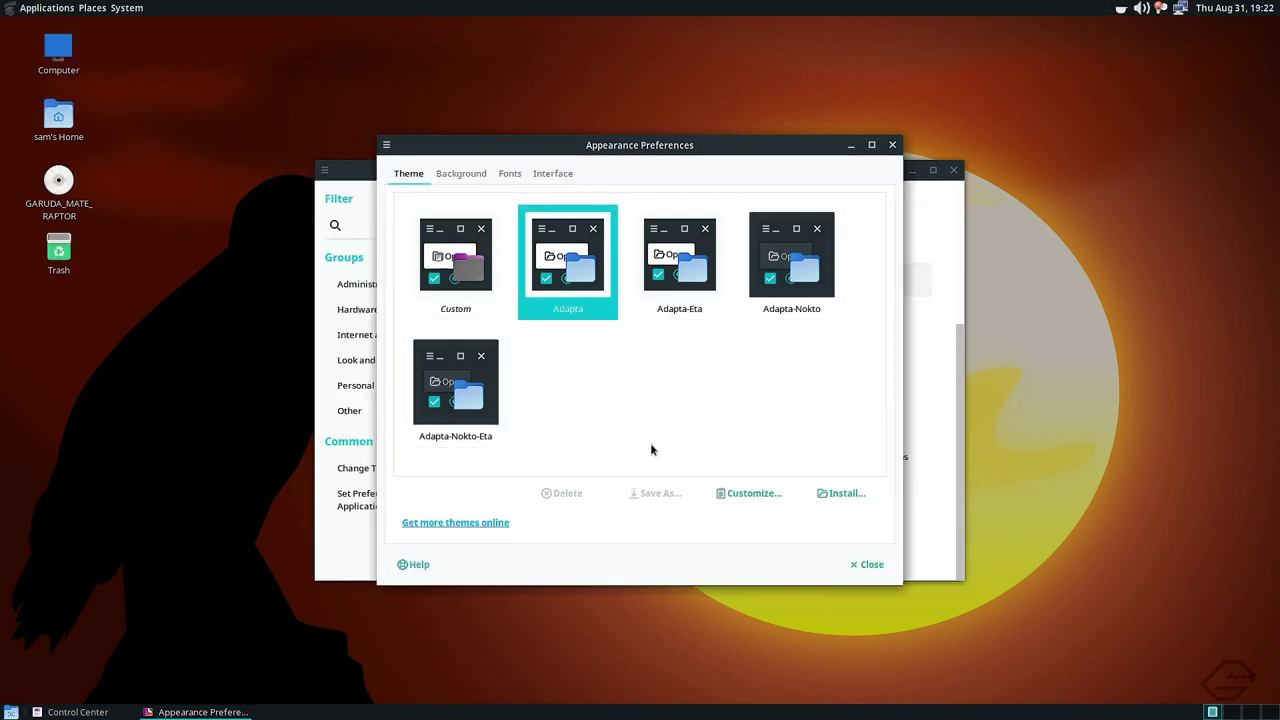
{"action": "left_click", "coordinate": [14, 6]}
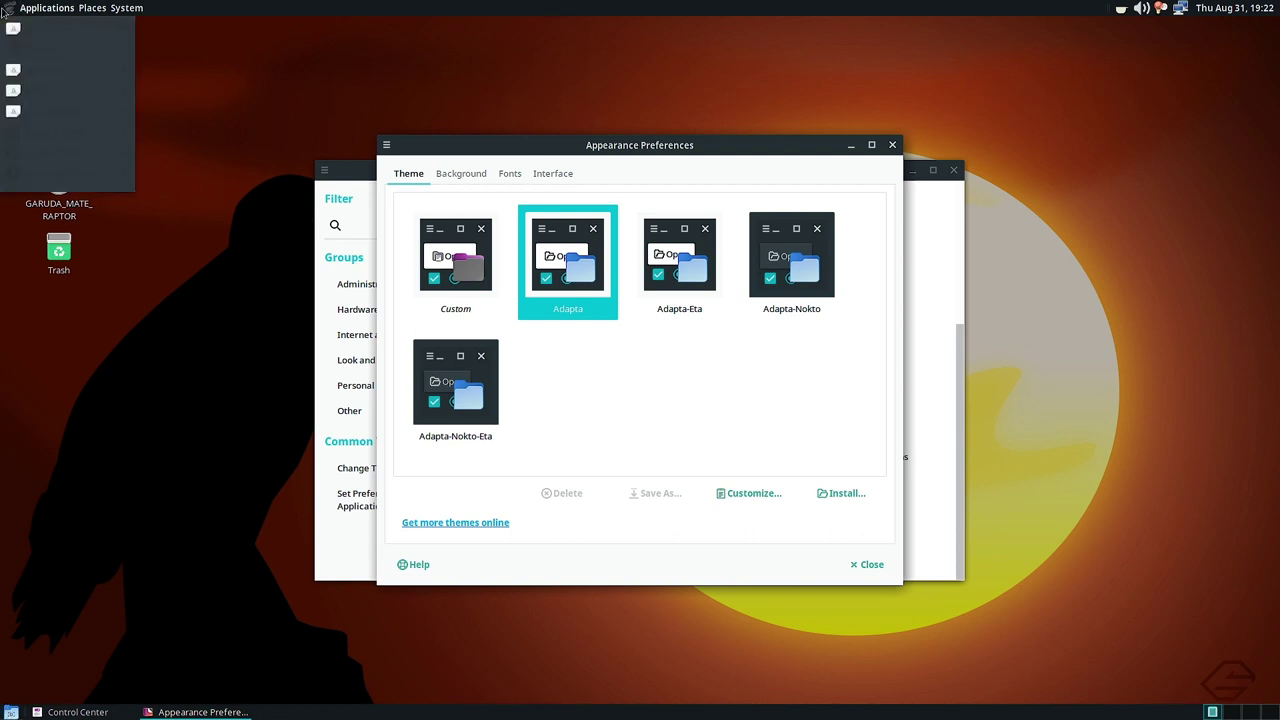
{"action": "left_click", "coordinate": [682, 390]}
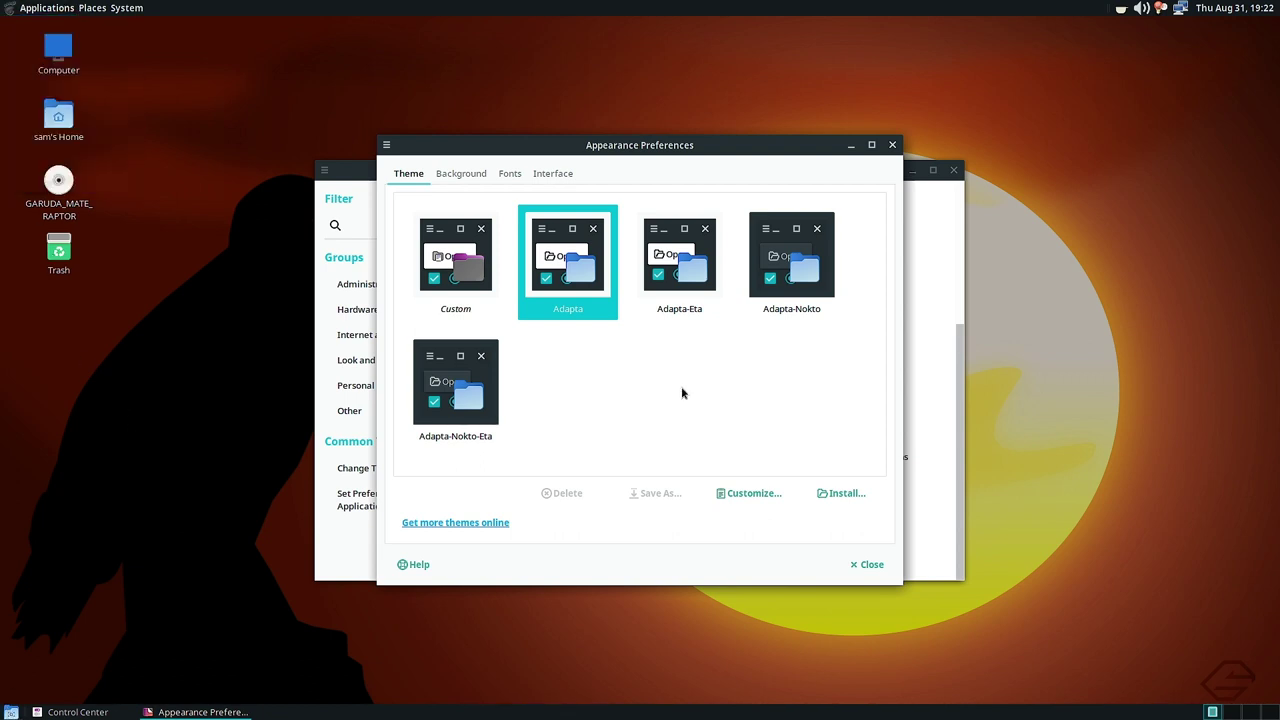
{"action": "left_click", "coordinate": [700, 297]}
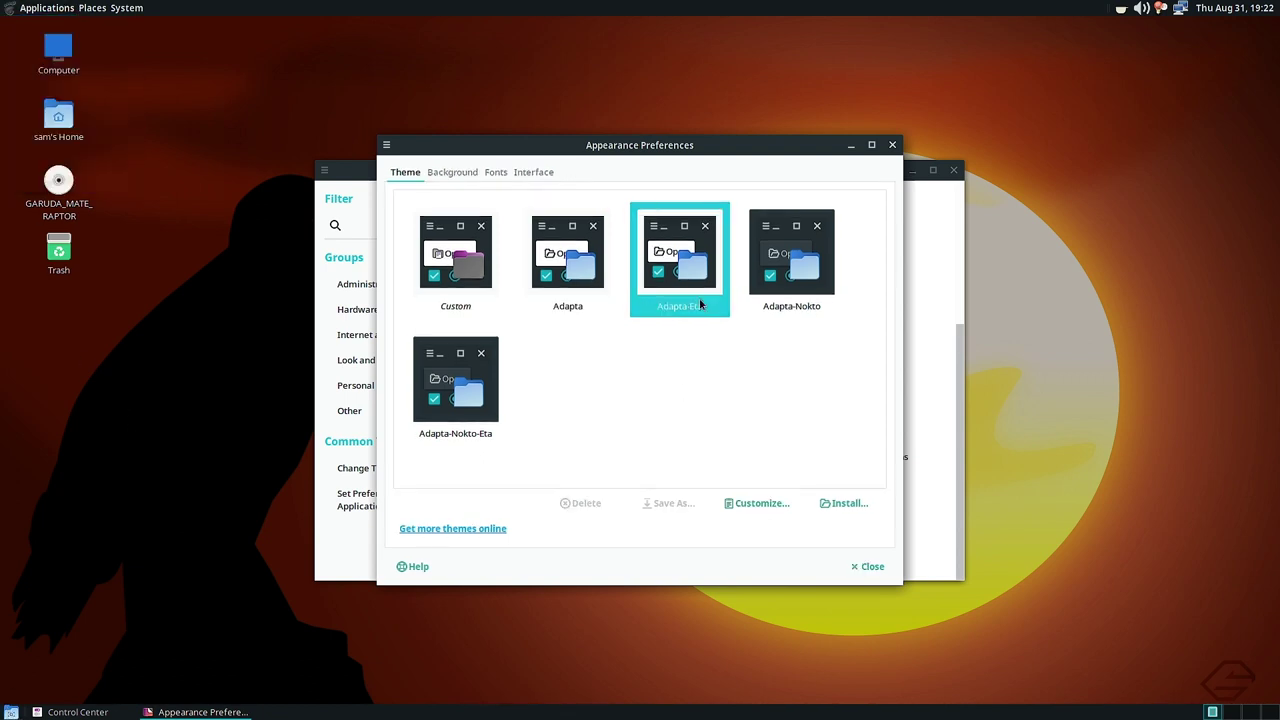
{"action": "left_click", "coordinate": [36, 10]}
{"action": "key", "text": "Escape"}
Try the Adapta-Nokto and Adapta-Nokto-Eta themes, inspecting the Applications menu and the bare desktop.
{"action": "key", "text": "Right"}
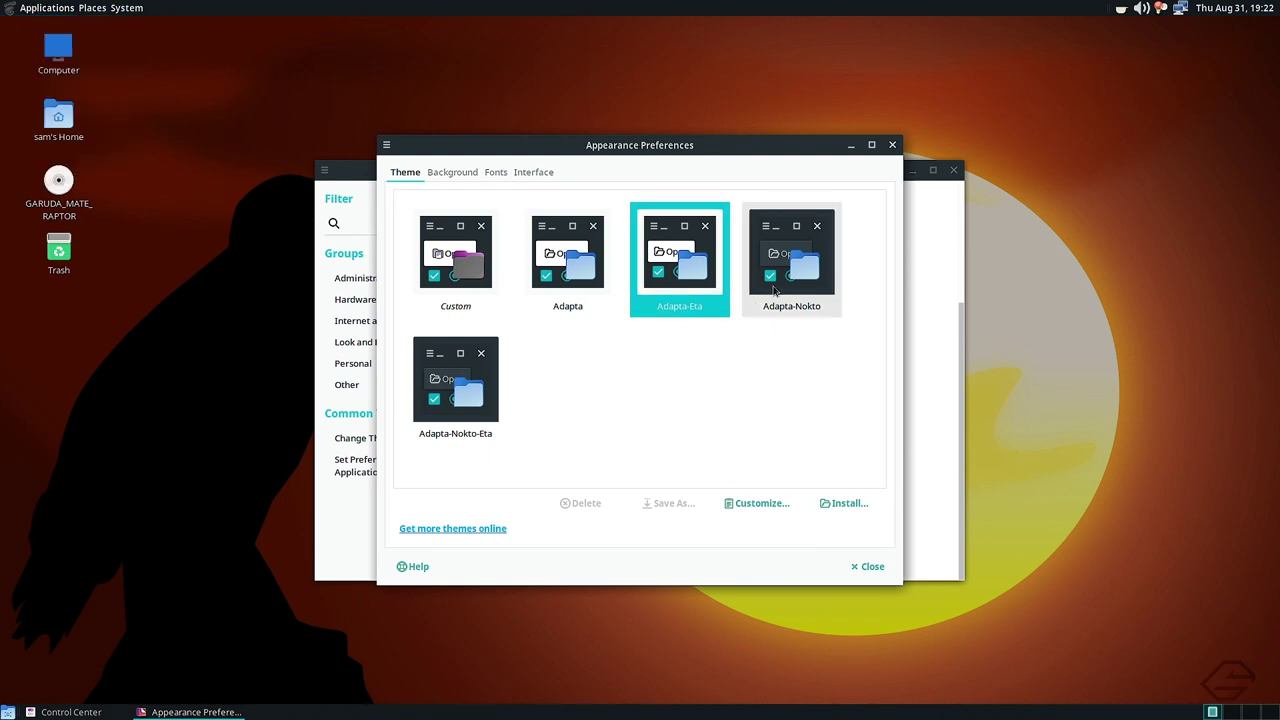
{"action": "left_click", "coordinate": [8, 12]}
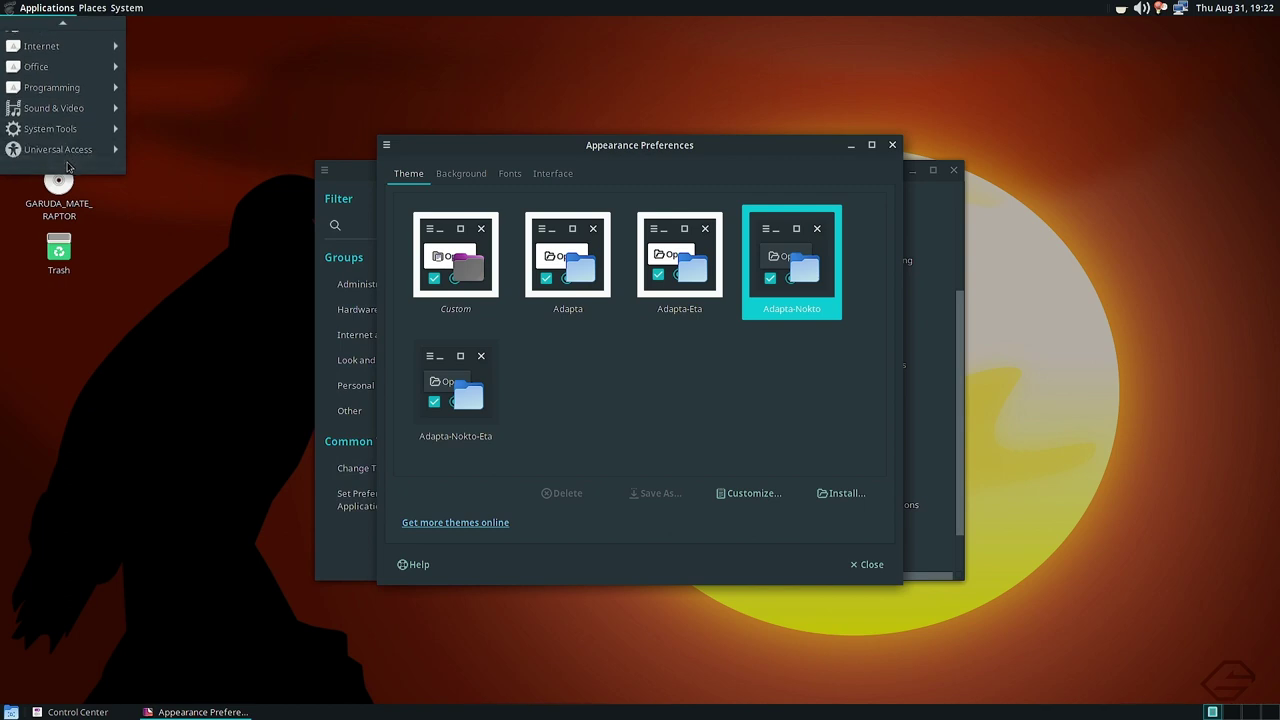
{"action": "left_click", "coordinate": [446, 436]}
{"action": "left_click", "coordinate": [446, 436]}
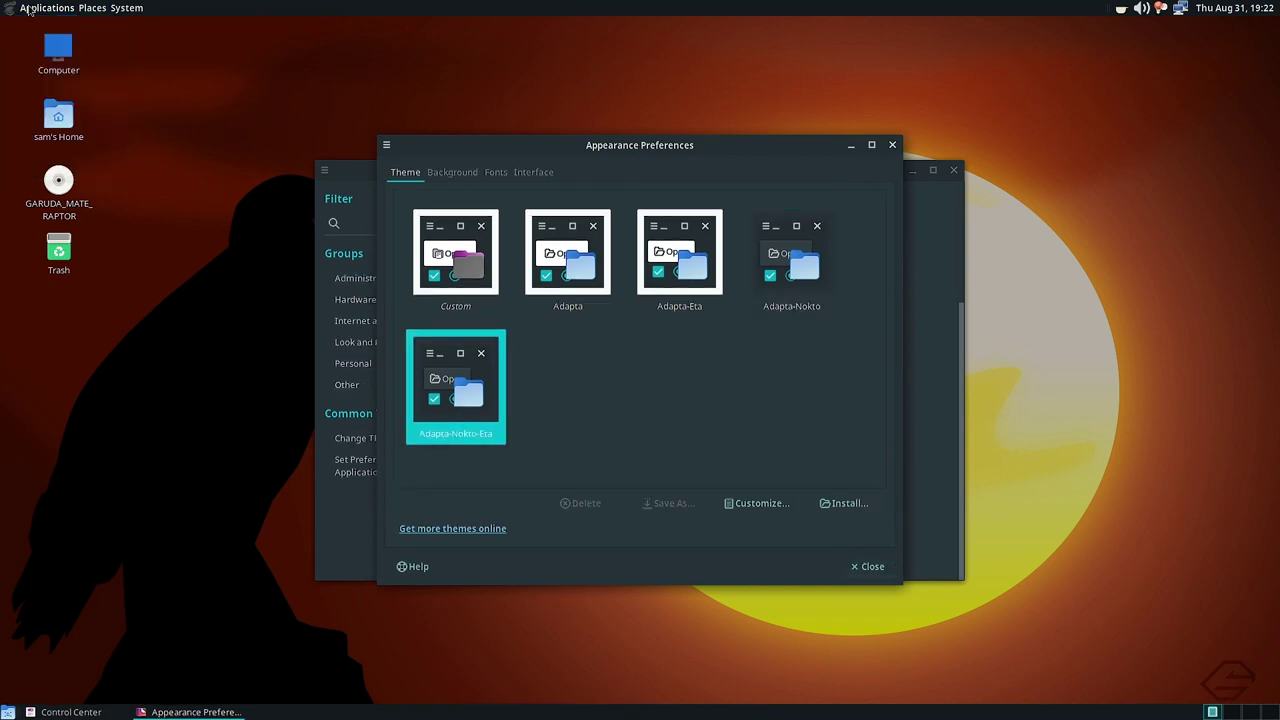
{"action": "key", "text": "ctrl+alt+d"}
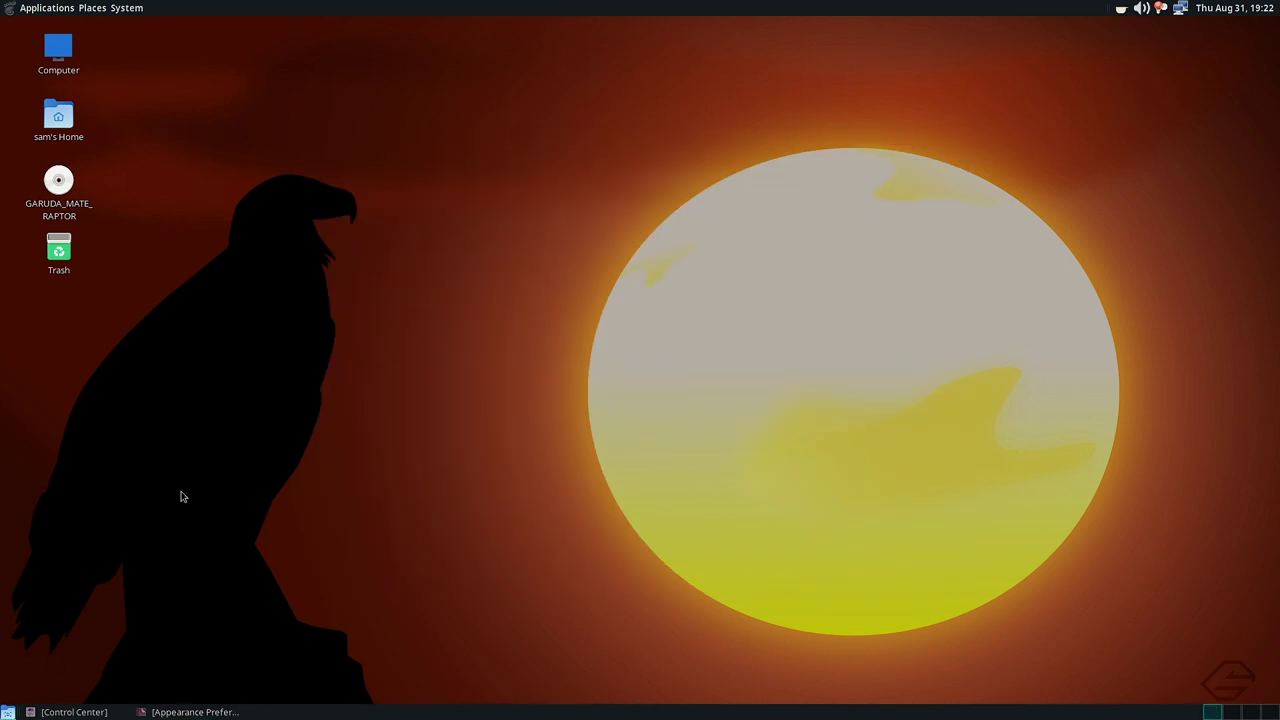
Restore the Appearance Preferences window, apply the Custom theme, and shift the window sideways.
{"action": "left_click", "coordinate": [192, 712]}
{"action": "left_click", "coordinate": [446, 272]}
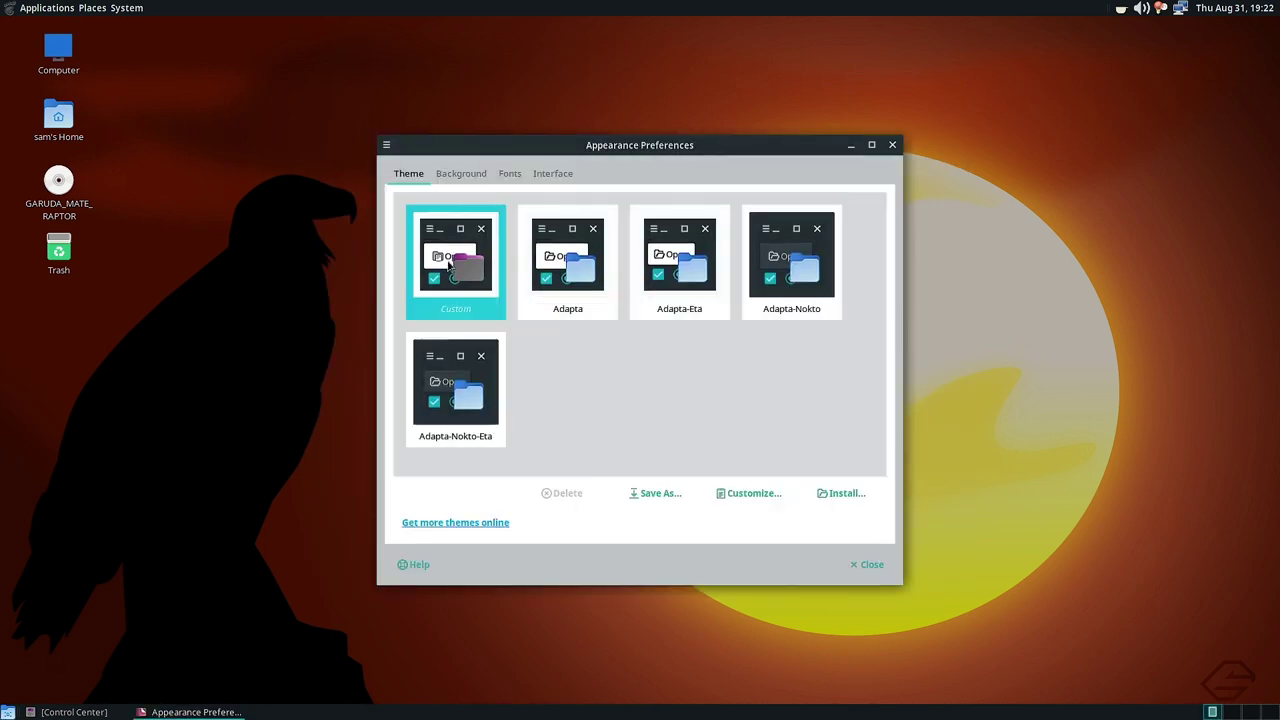
{"action": "left_click_drag", "start_coordinate": [749, 141], "coordinate": [866, 141]}
Compare the galaxy and eagle sunset wallpapers, moving the window aside to view them, and leave the galaxy as the desktop background.
{"action": "left_click", "coordinate": [574, 174]}
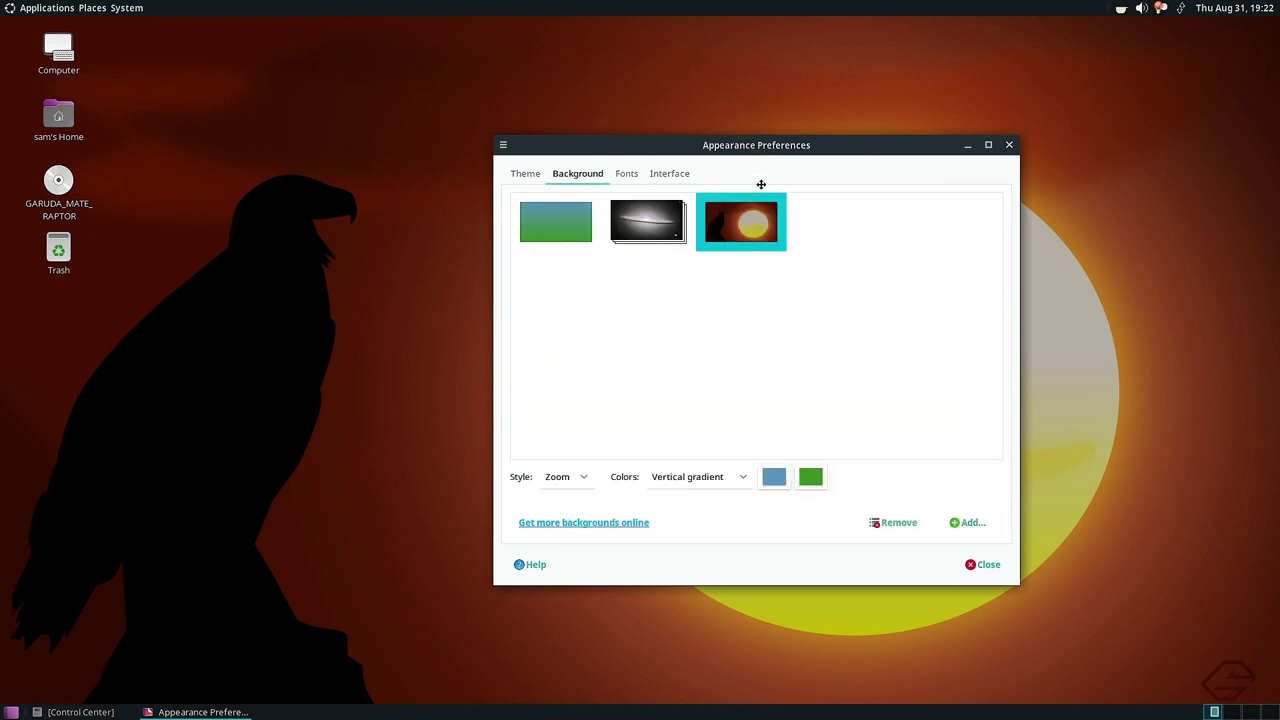
{"action": "left_click_drag", "start_coordinate": [760, 184], "coordinate": [801, 189]}
{"action": "left_click", "coordinate": [705, 228]}
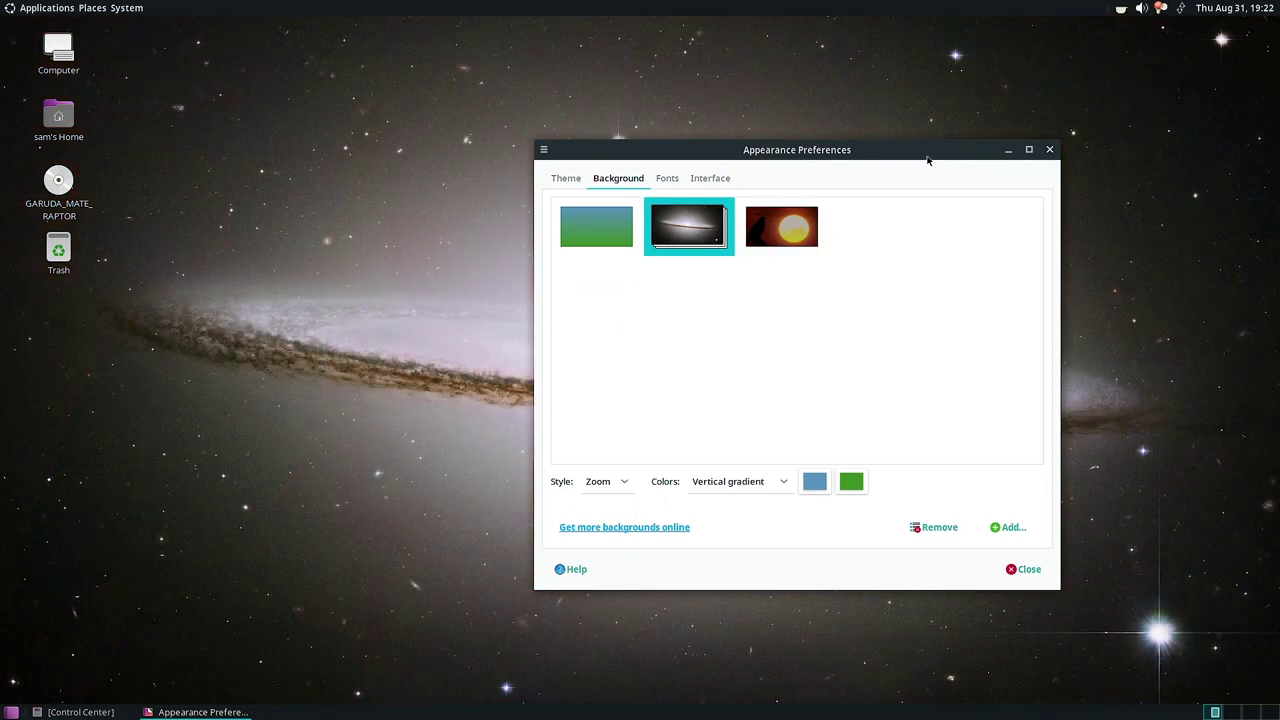
{"action": "left_click_drag", "start_coordinate": [930, 165], "coordinate": [782, 109]}
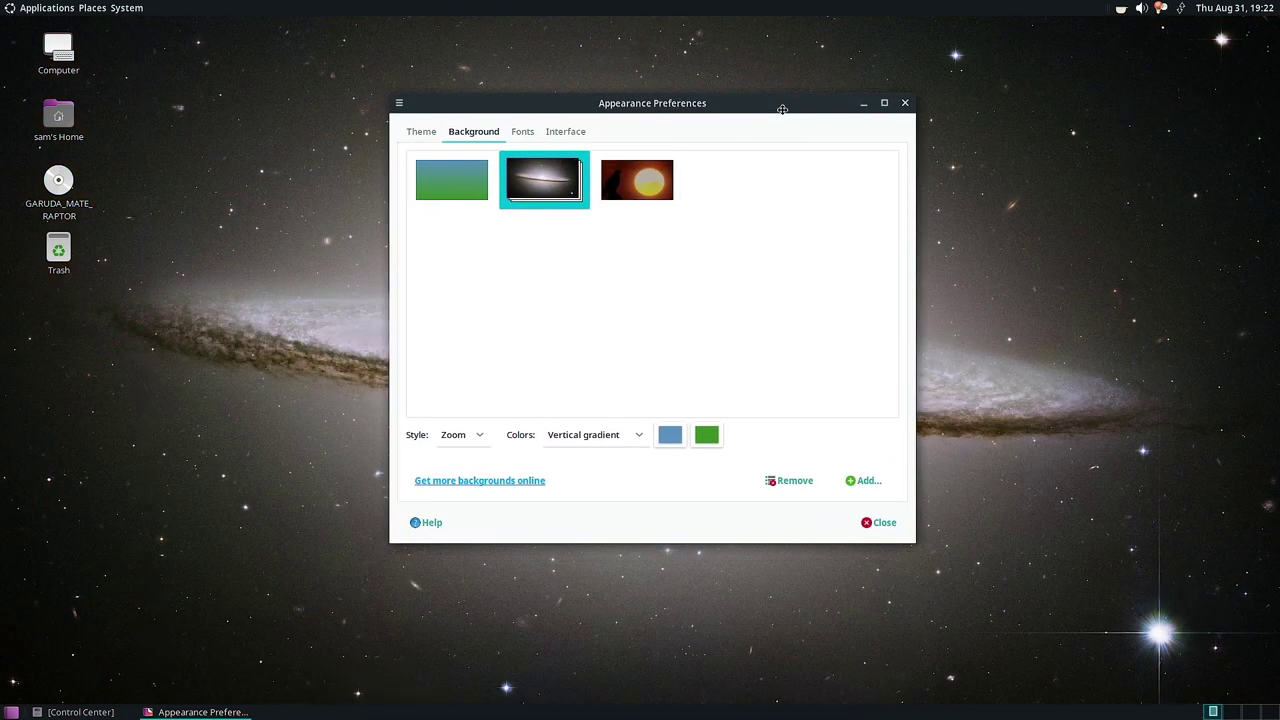
{"action": "left_click", "coordinate": [618, 188]}
{"action": "left_click_drag", "start_coordinate": [705, 104], "coordinate": [837, 116]}
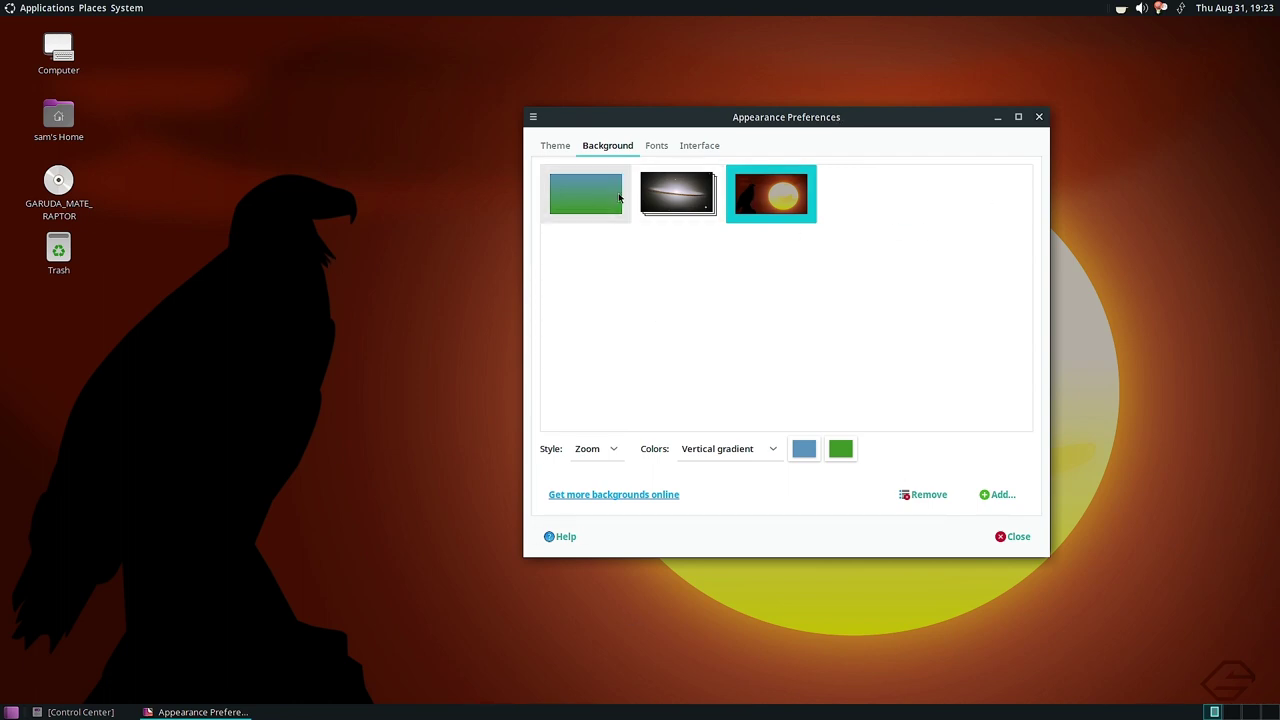
{"action": "left_click", "coordinate": [686, 195]}
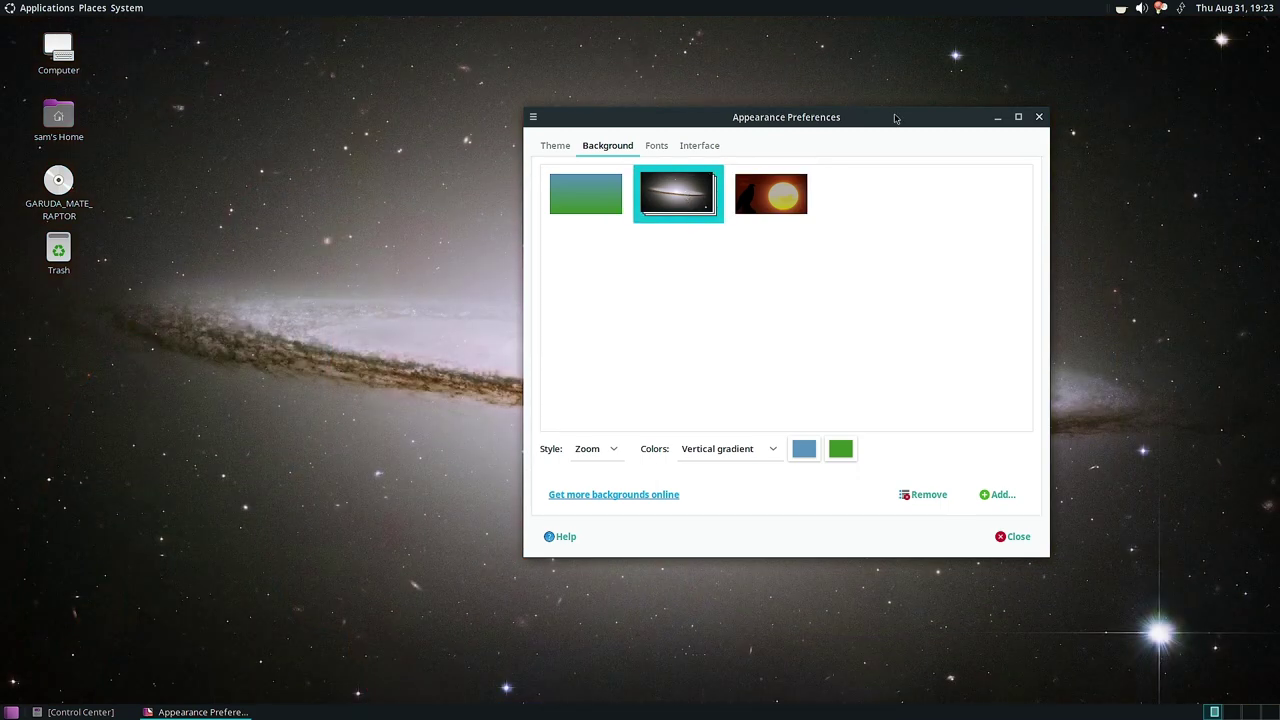
{"action": "left_click_drag", "start_coordinate": [895, 119], "coordinate": [763, 104]}
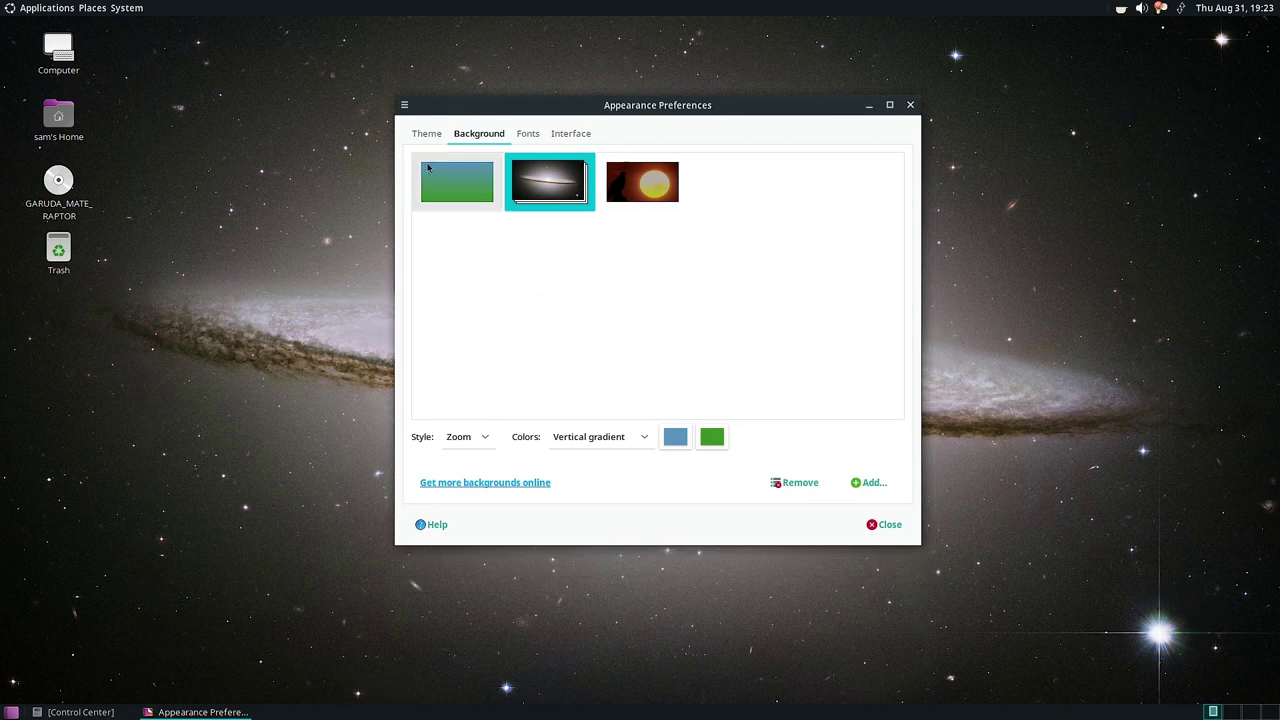
View the Fonts and Interface appearance settings, and close Appearance Preferences.
{"action": "left_click", "coordinate": [528, 136]}
{"action": "left_click", "coordinate": [575, 137]}
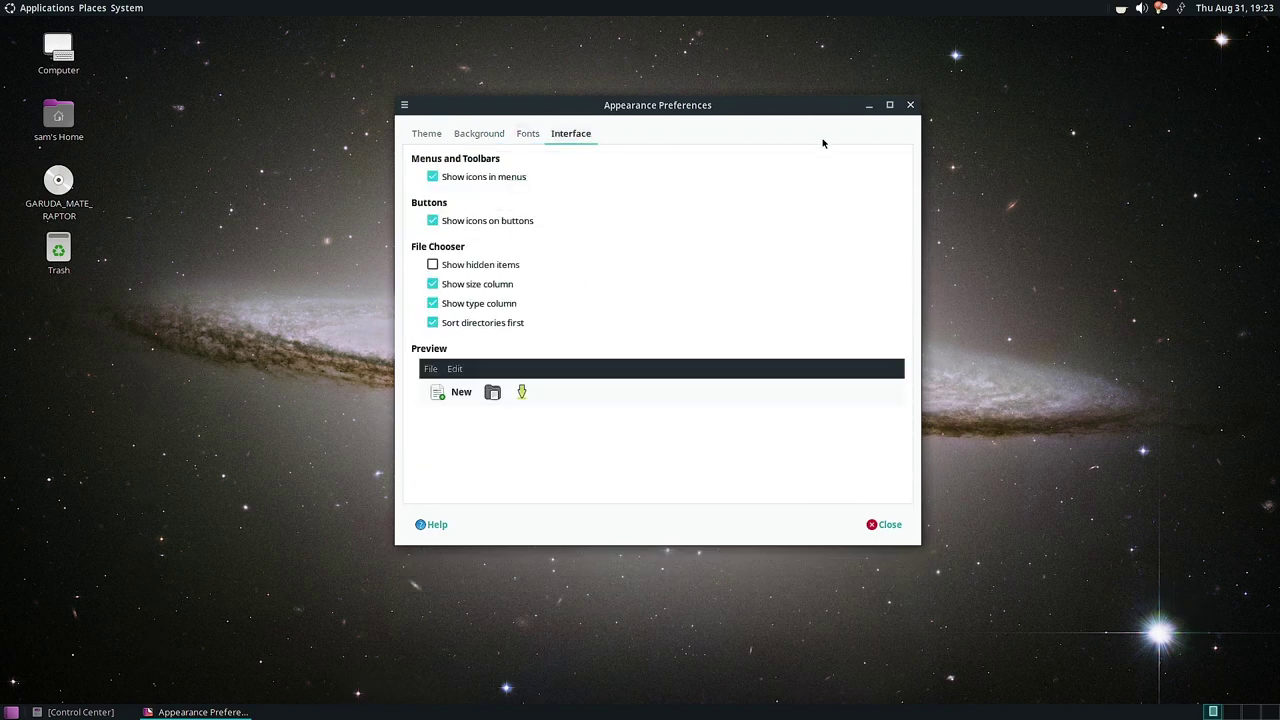
{"action": "left_click", "coordinate": [910, 105]}
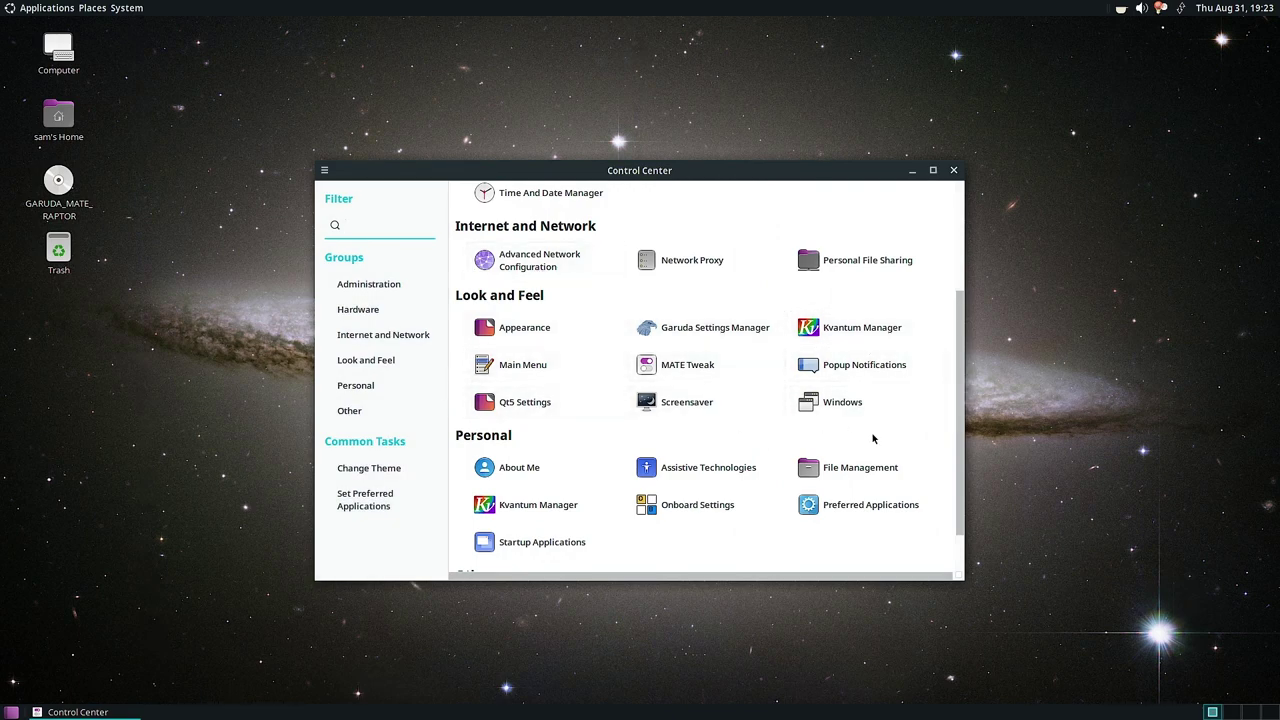
Open Screensaver from the Look and Feel group, preview the themes from Cosmos to Pictures folder, and select Pop art squares.
{"action": "left_click", "coordinate": [366, 360]}
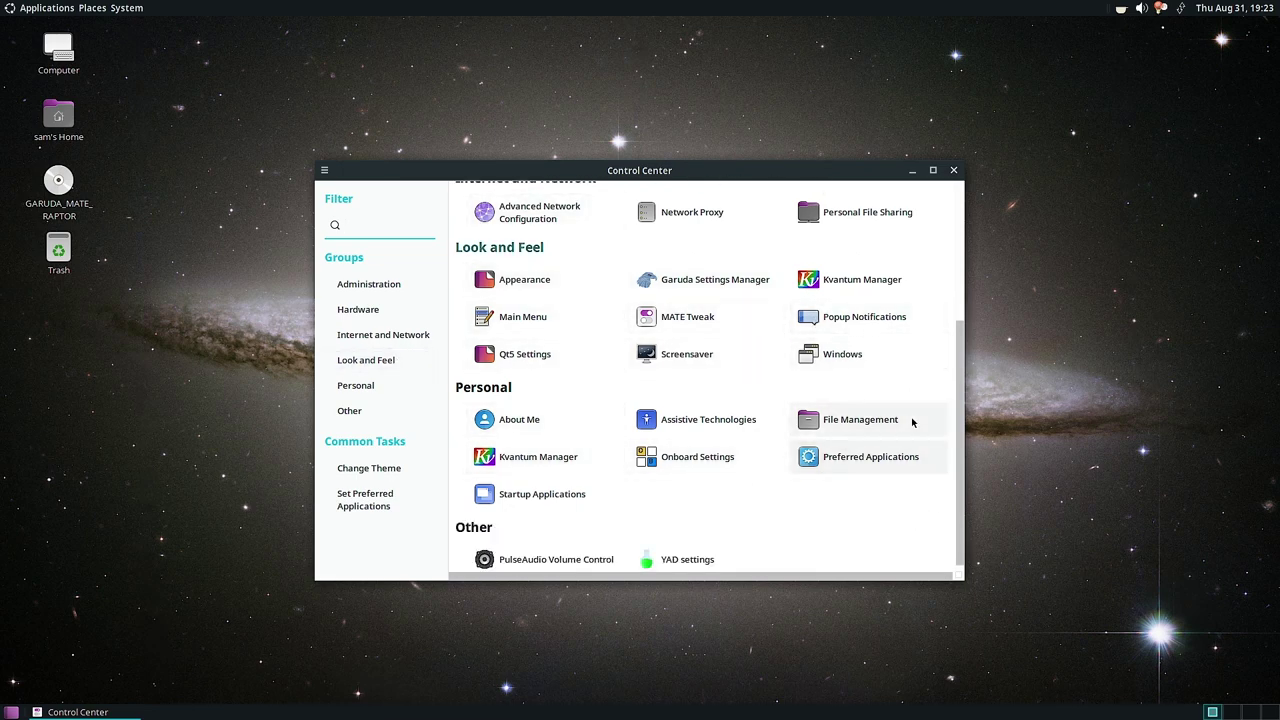
{"action": "left_click", "coordinate": [683, 358]}
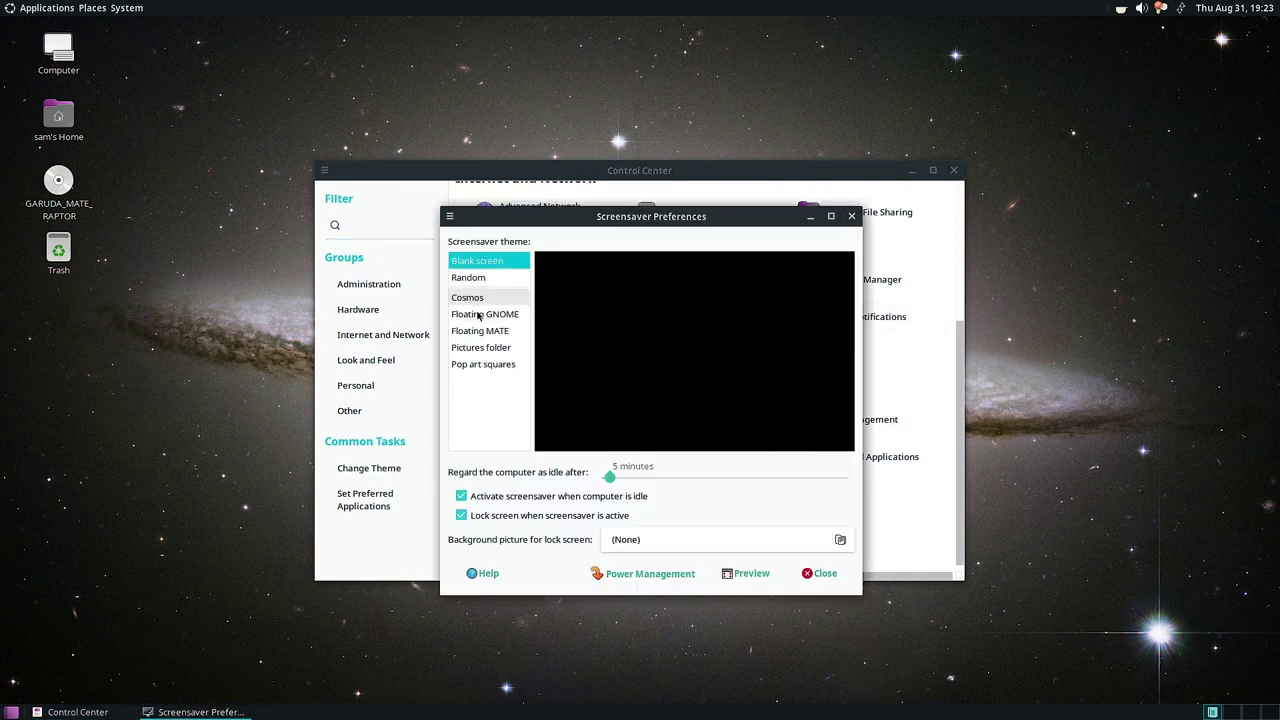
{"action": "left_click", "coordinate": [476, 299]}
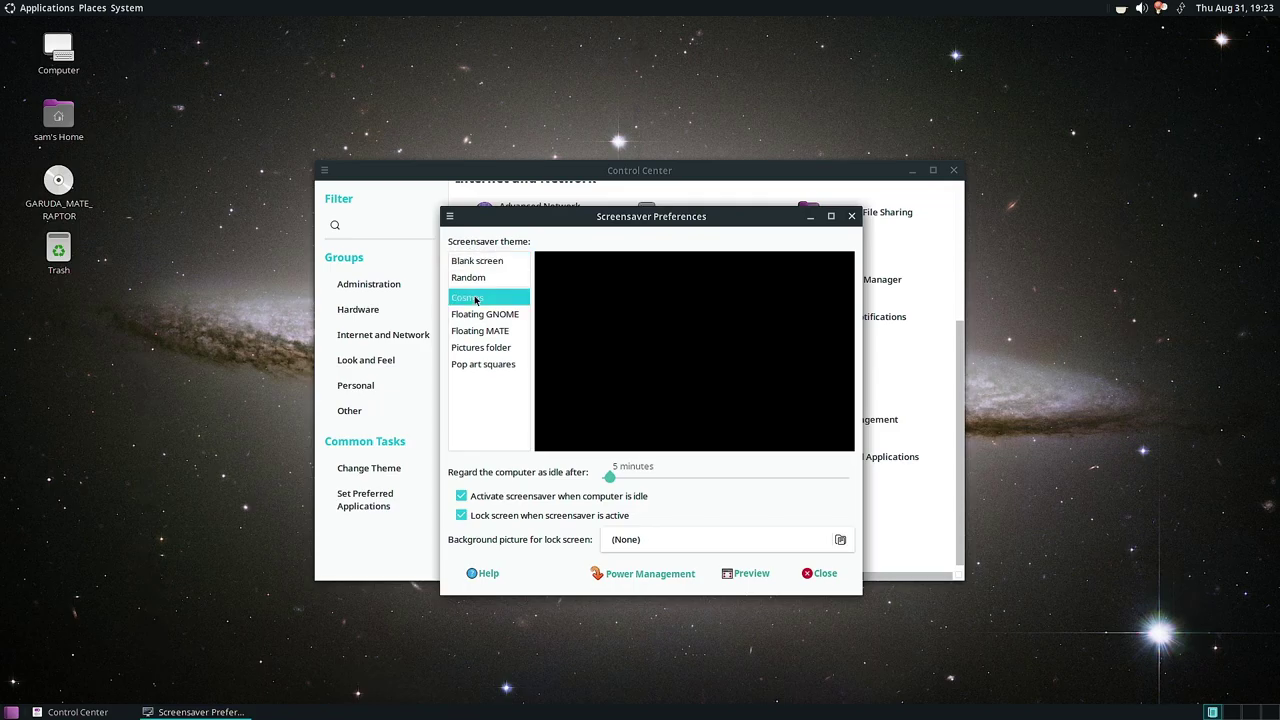
{"action": "left_click", "coordinate": [479, 318]}
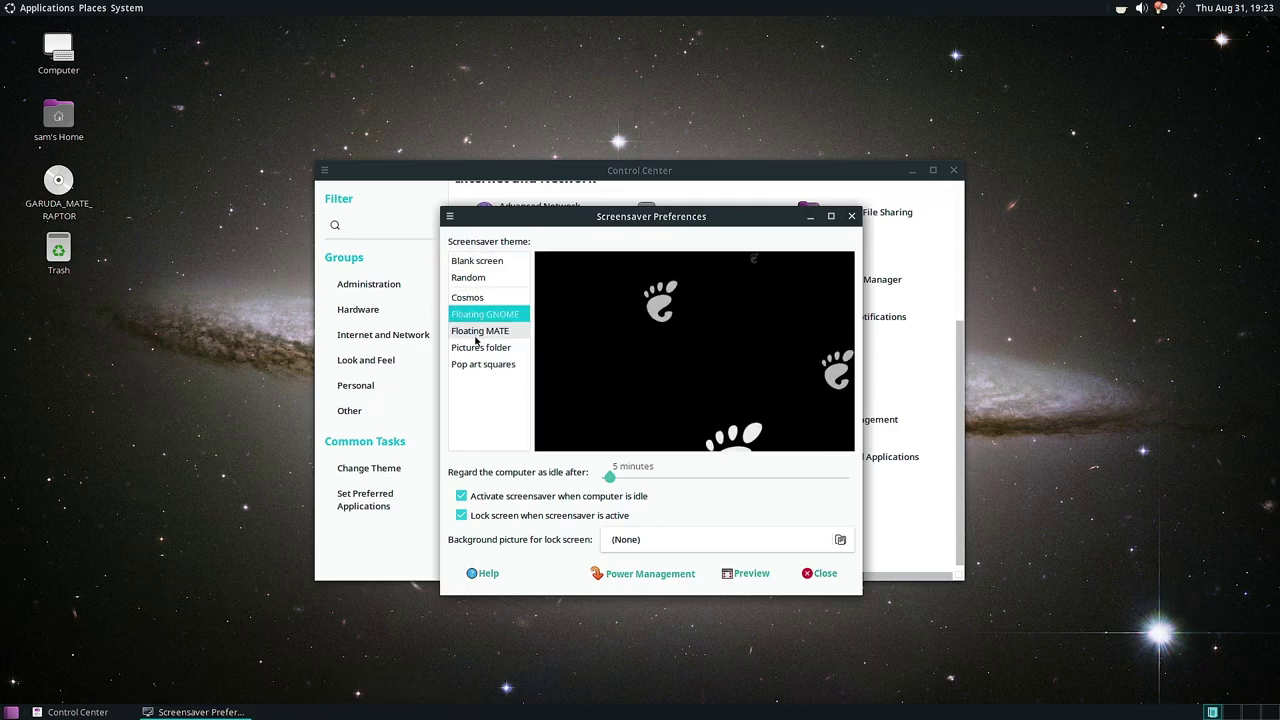
{"action": "left_click", "coordinate": [479, 331]}
{"action": "left_click", "coordinate": [478, 347]}
{"action": "left_click", "coordinate": [471, 365]}
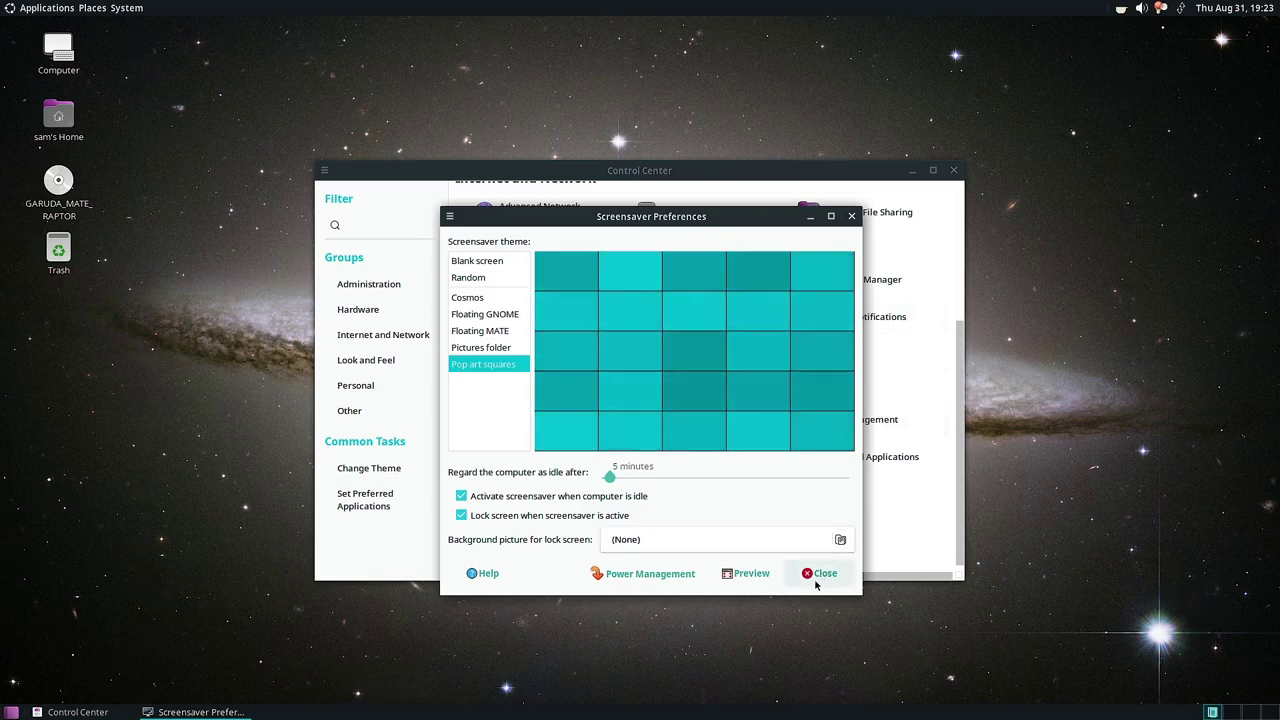
Set Aurora Dragon.png from the garuda-backgrounds folder as the lock screen background picture, and close Screensaver Preferences.
{"action": "left_click", "coordinate": [642, 545]}
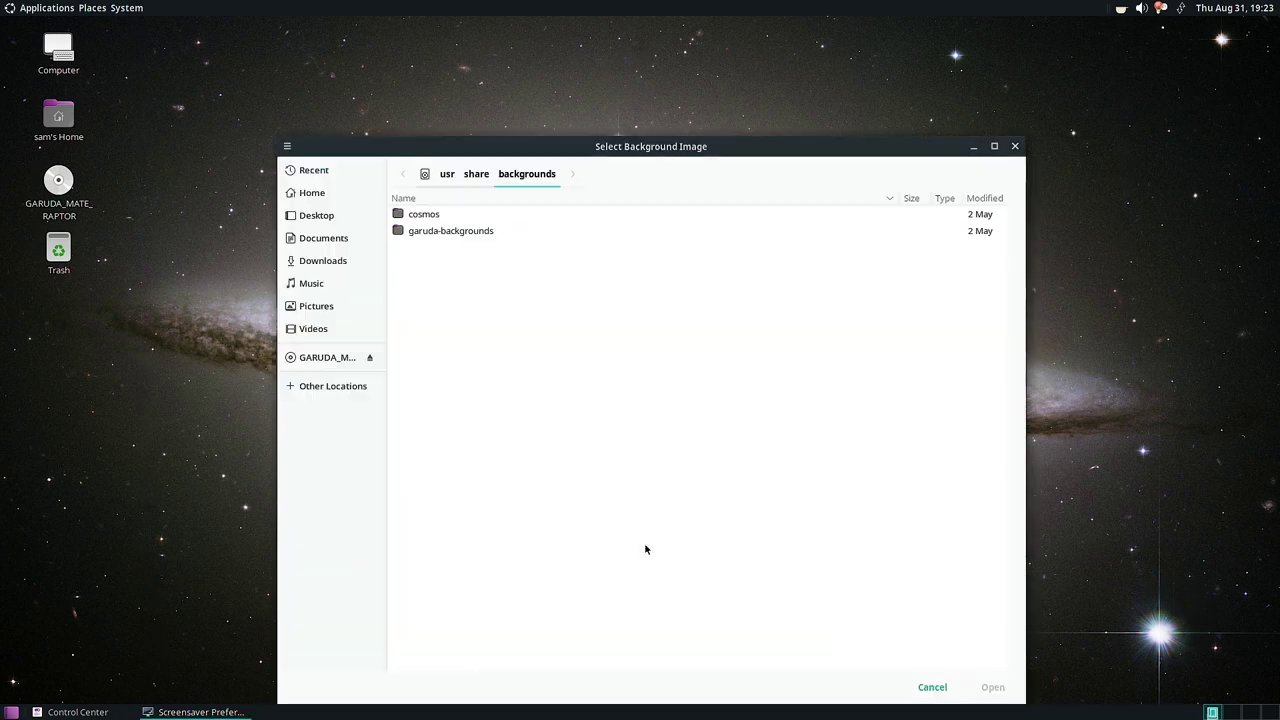
{"action": "double_click", "coordinate": [498, 230]}
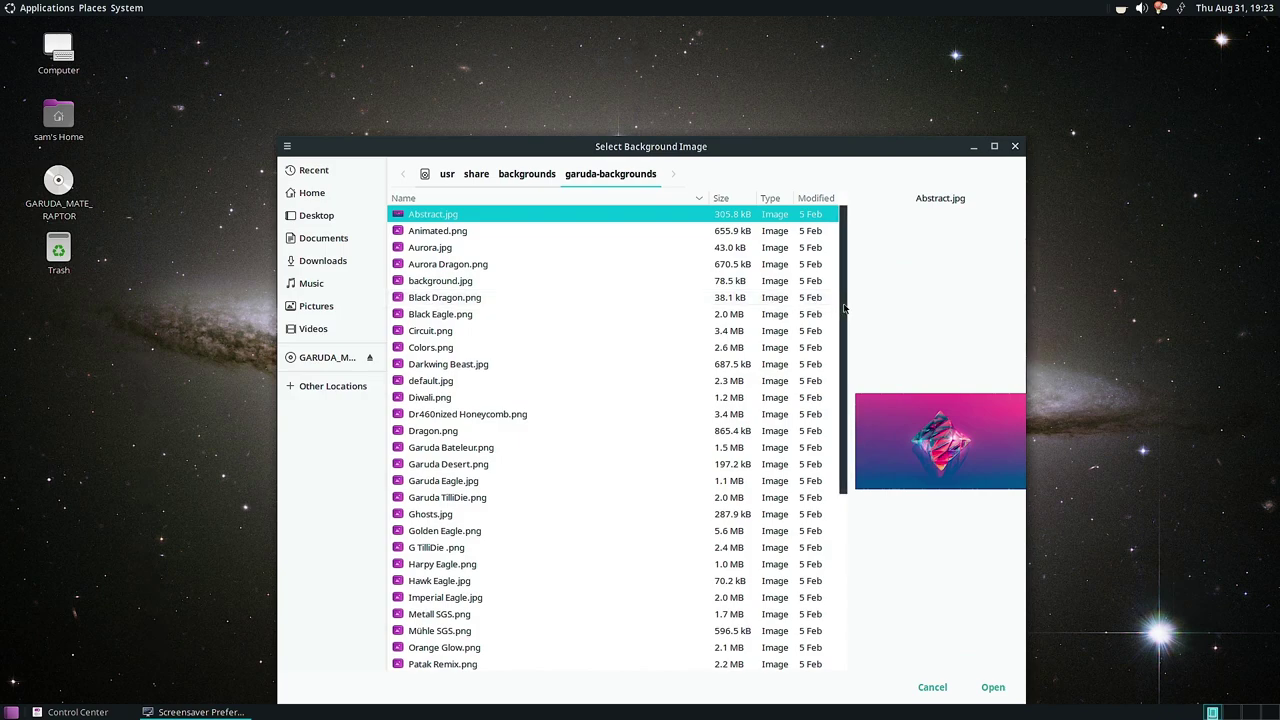
{"action": "left_click_drag", "start_coordinate": [843, 309], "coordinate": [846, 543]}
{"action": "key", "text": "Home"}
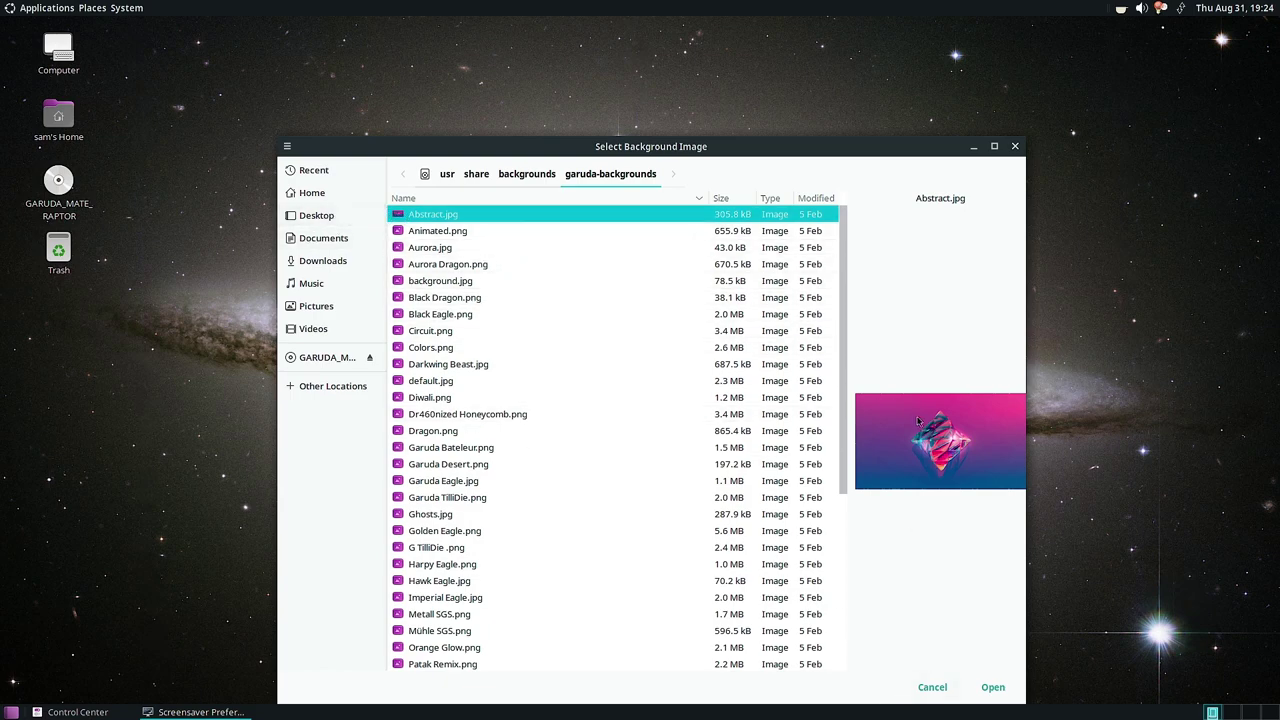
{"action": "left_click", "coordinate": [438, 231]}
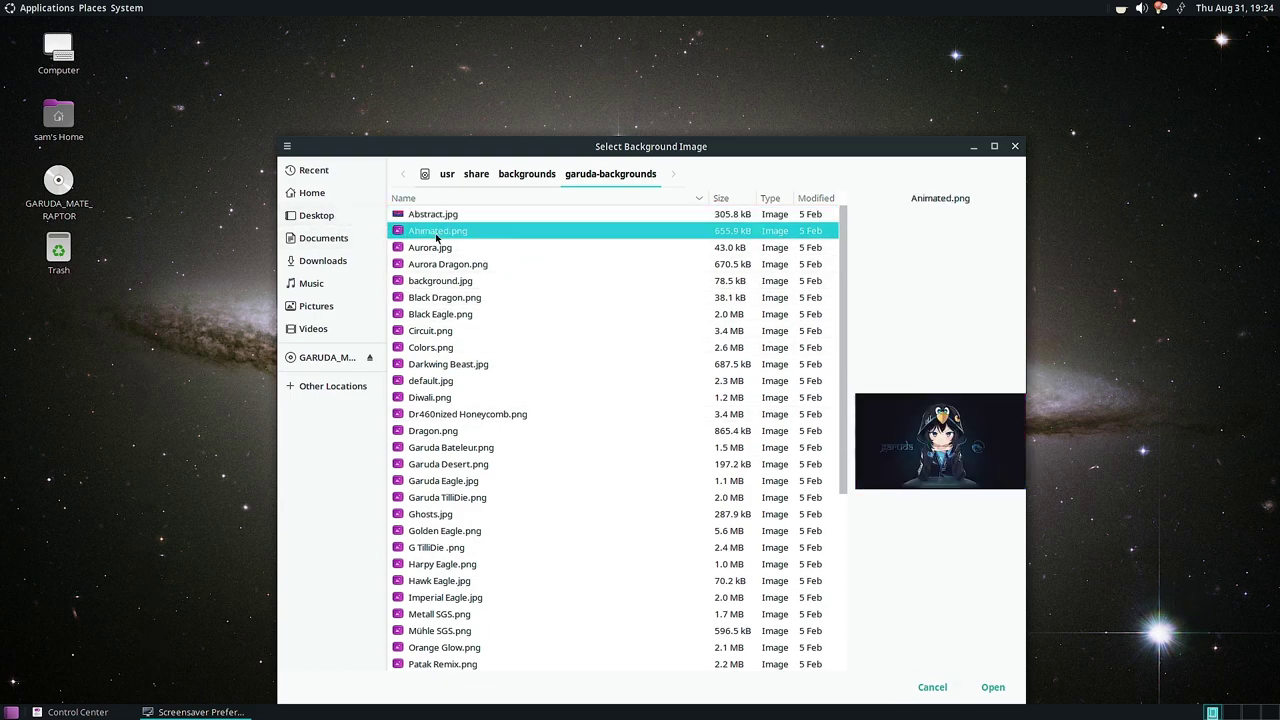
{"action": "left_click", "coordinate": [437, 251]}
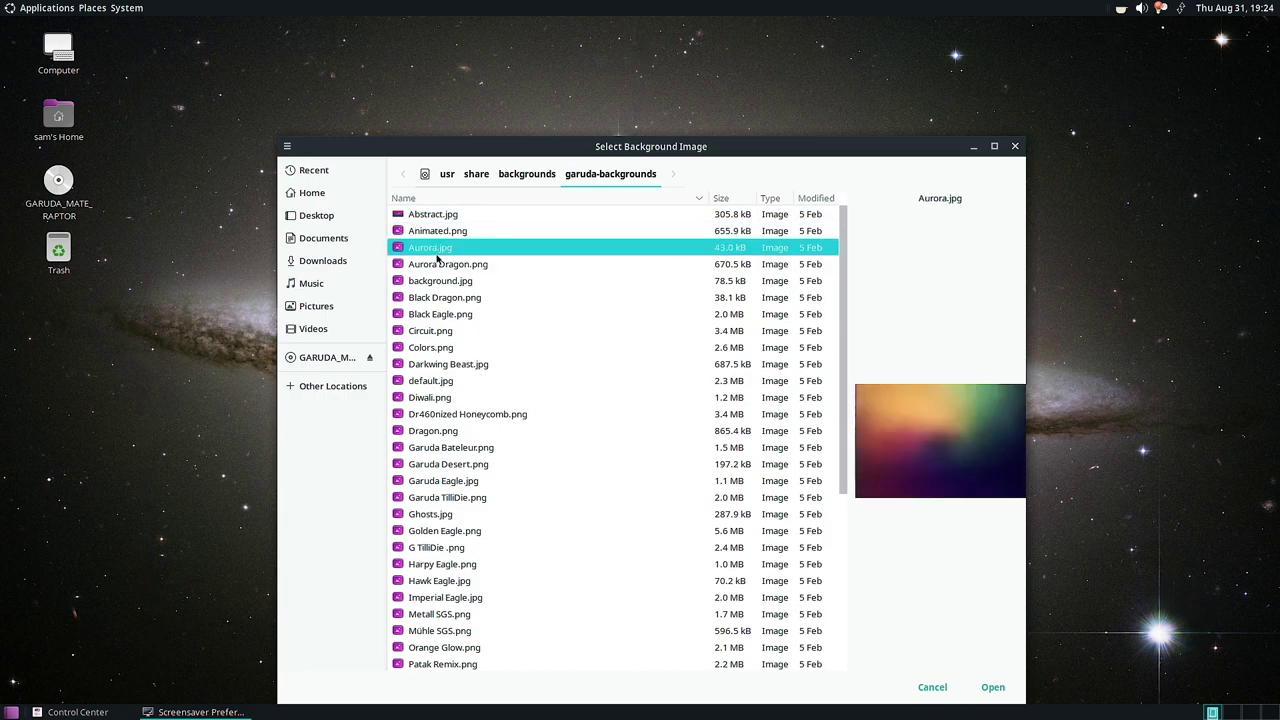
{"action": "left_click", "coordinate": [436, 266]}
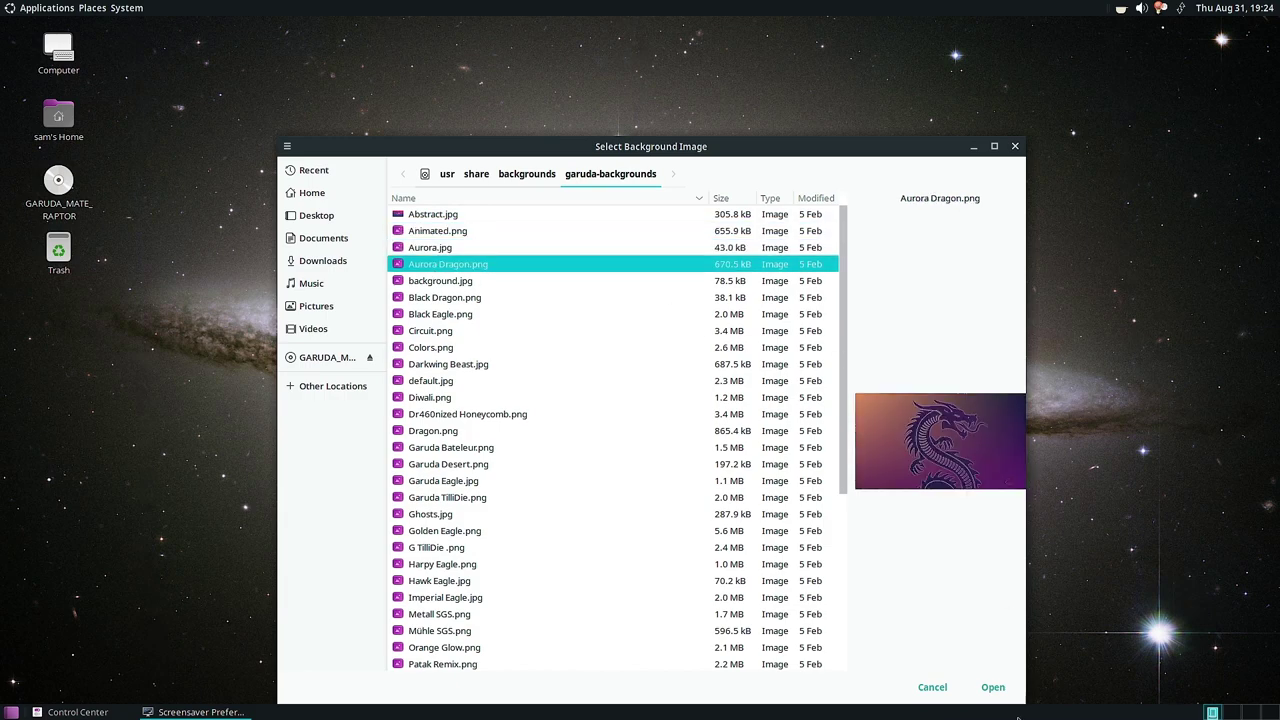
{"action": "left_click", "coordinate": [991, 687]}
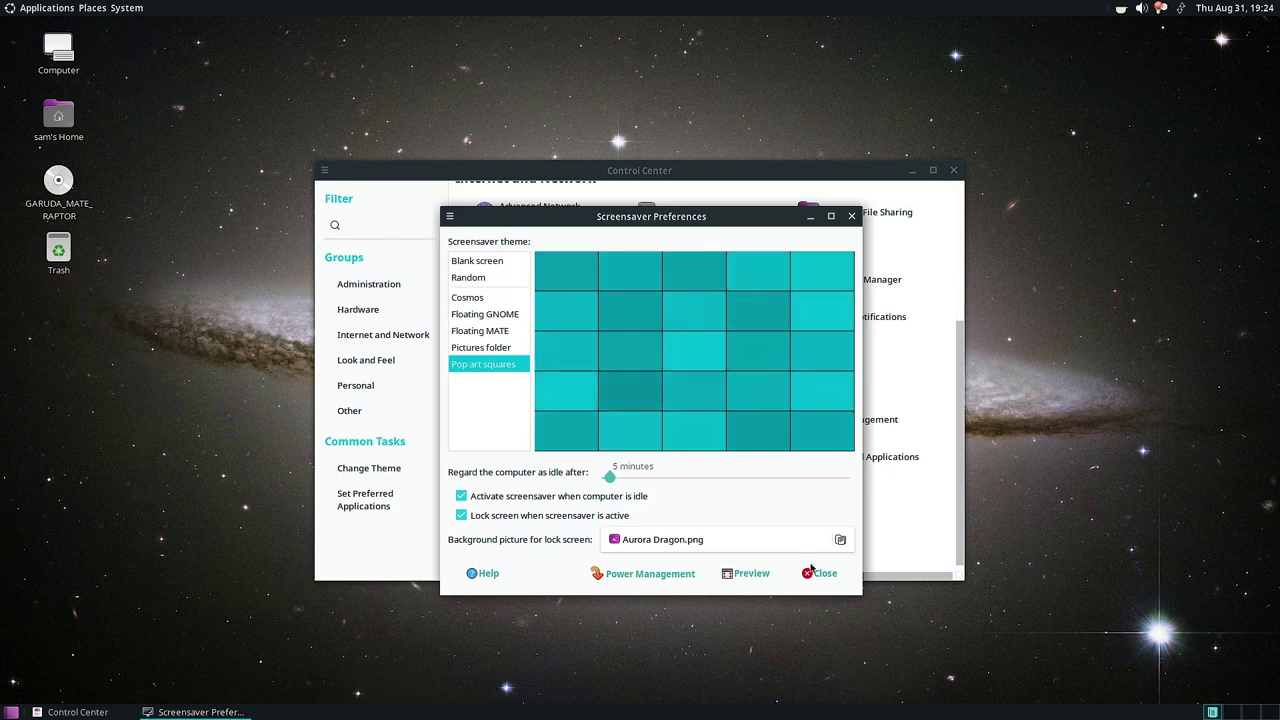
{"action": "left_click_drag", "start_coordinate": [751, 222], "coordinate": [873, 98]}
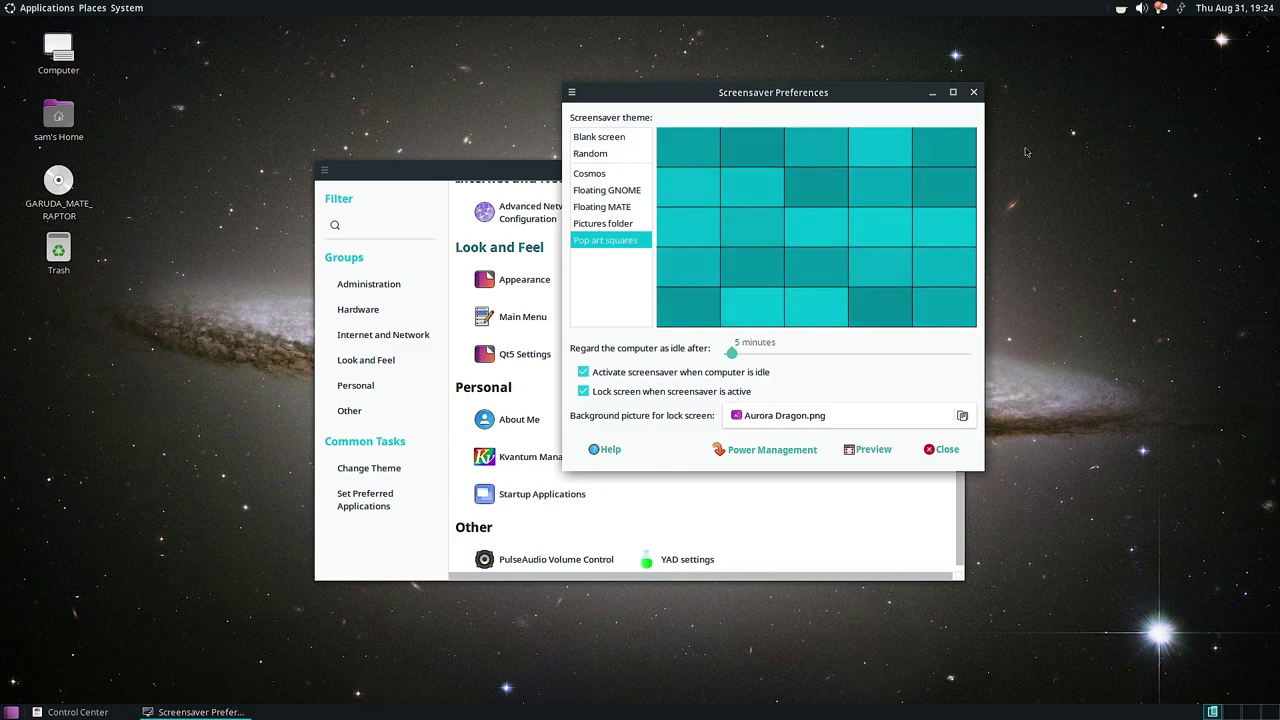
{"action": "left_click", "coordinate": [973, 92]}
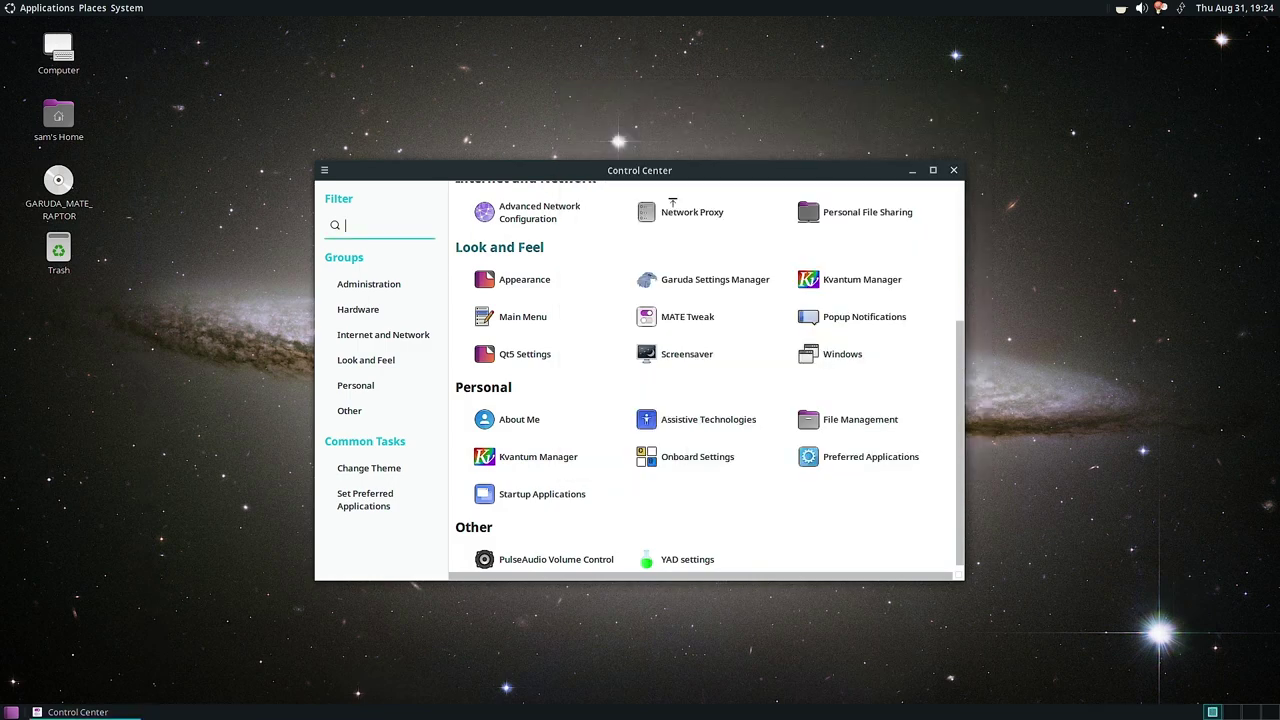
Open the Background settings of Appearance from the Look and Feel group, and follow the link to more backgrounds online.
{"action": "left_click", "coordinate": [540, 291]}
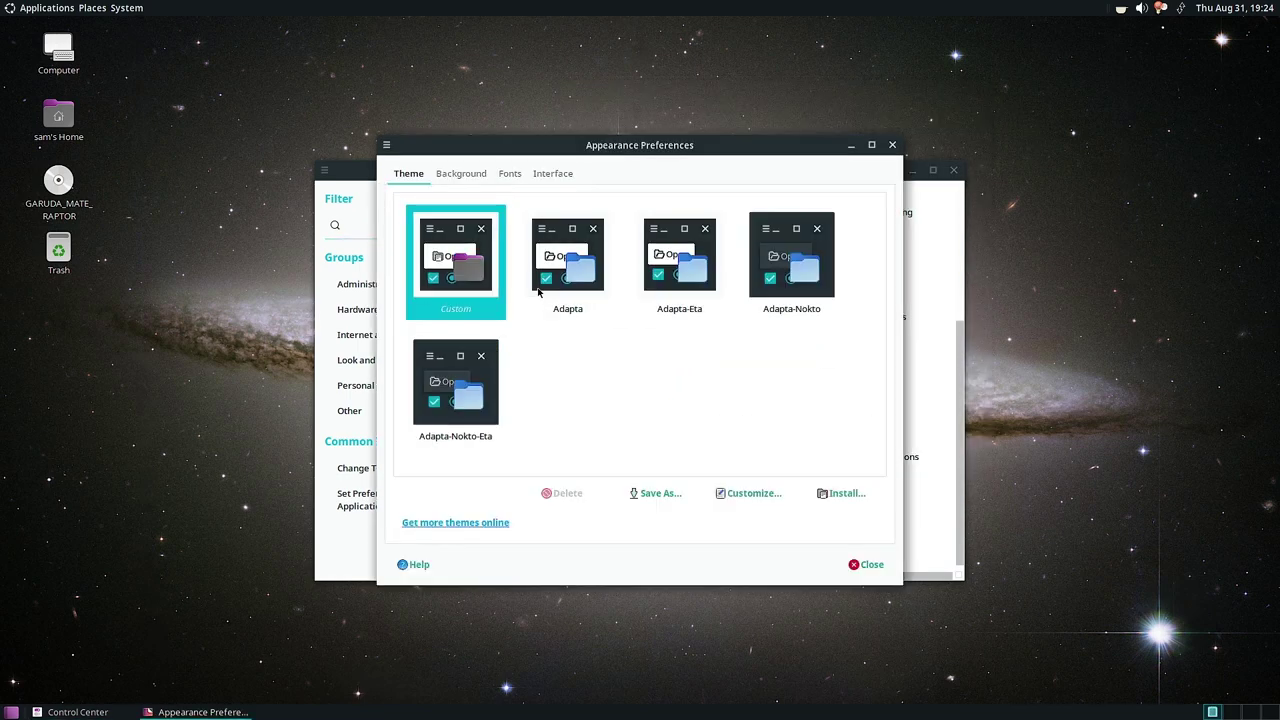
{"action": "left_click", "coordinate": [463, 174]}
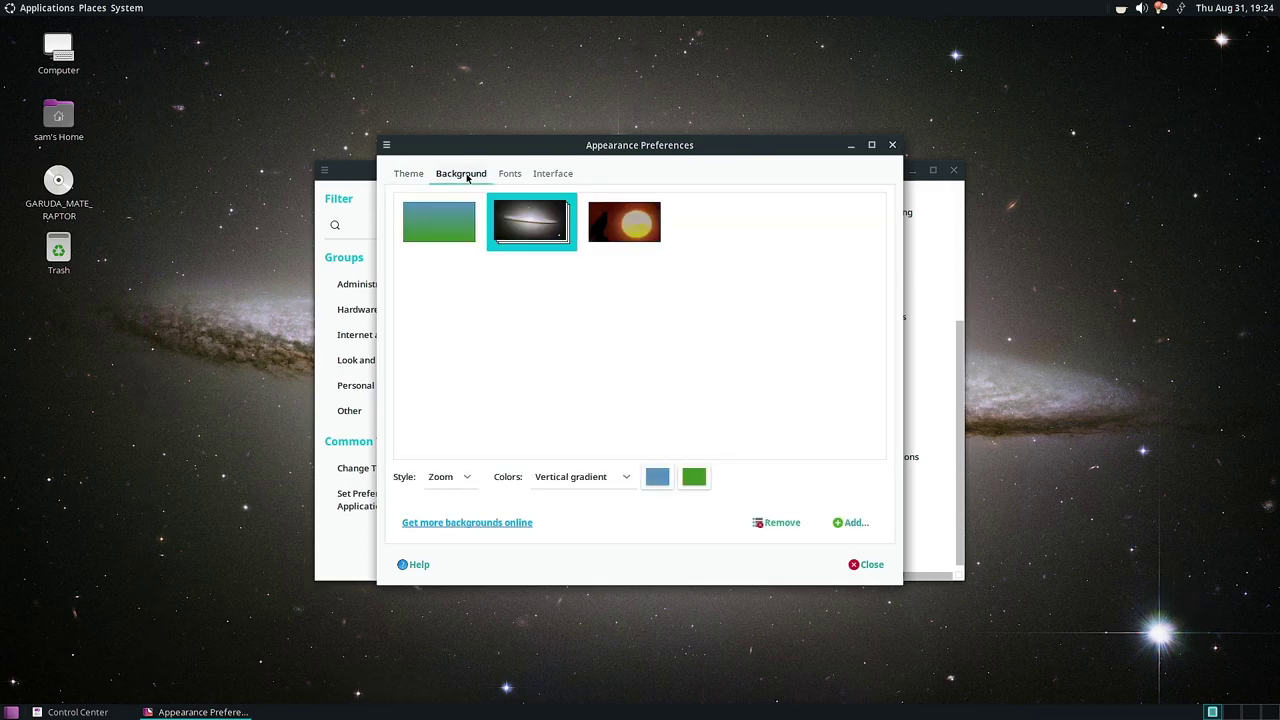
{"action": "left_click", "coordinate": [498, 523]}
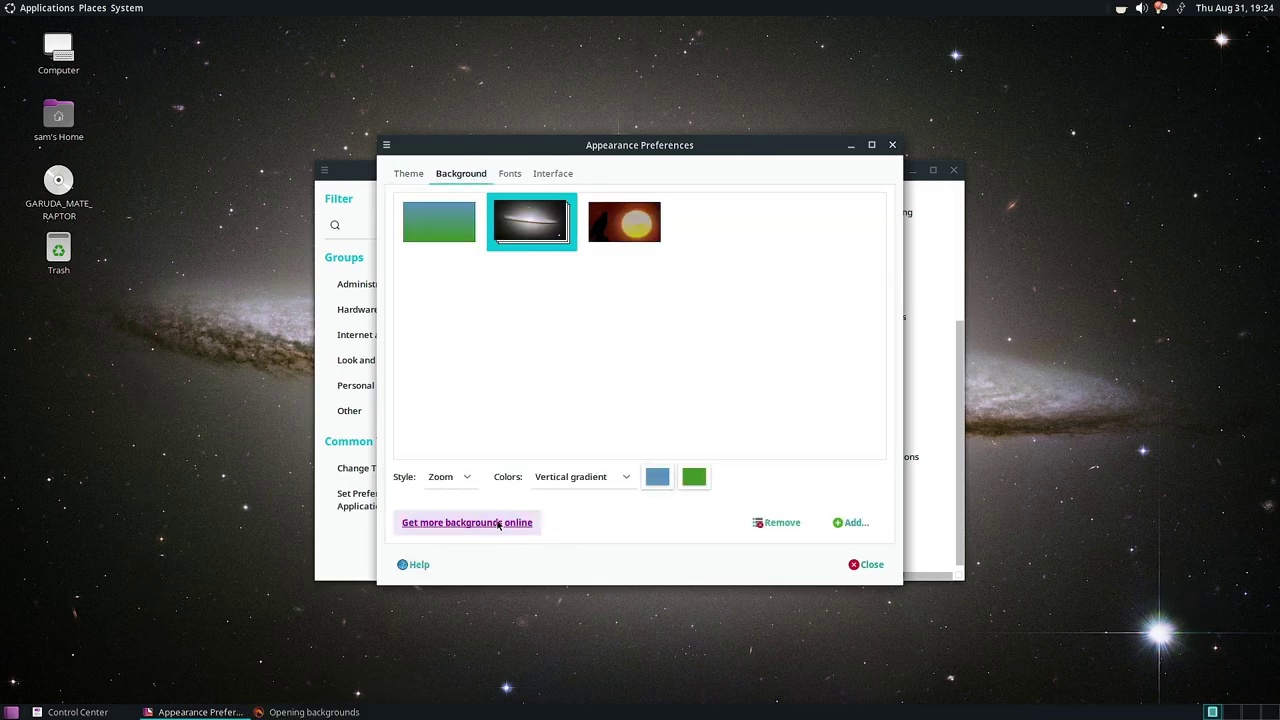
Add Abstract.jpg from /usr/share/backgrounds/garuda-backgrounds as a wallpaper.
{"action": "left_click", "coordinate": [851, 523]}
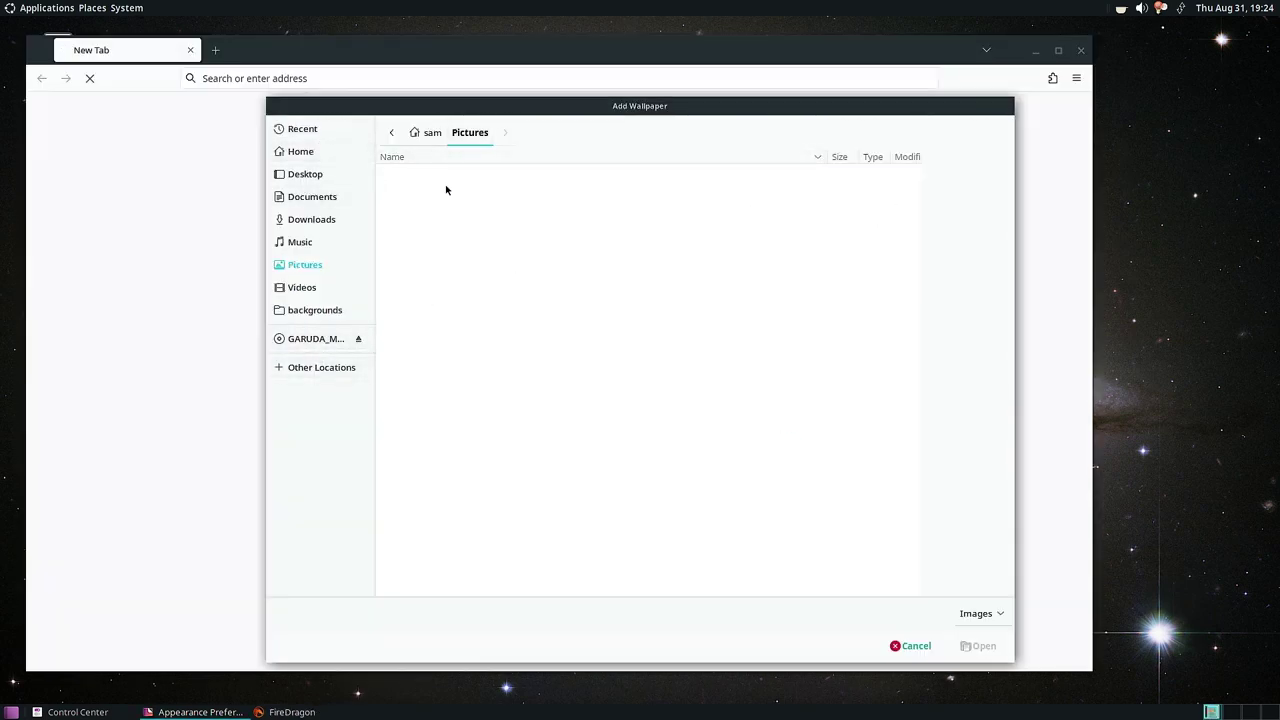
{"action": "left_click", "coordinate": [328, 369]}
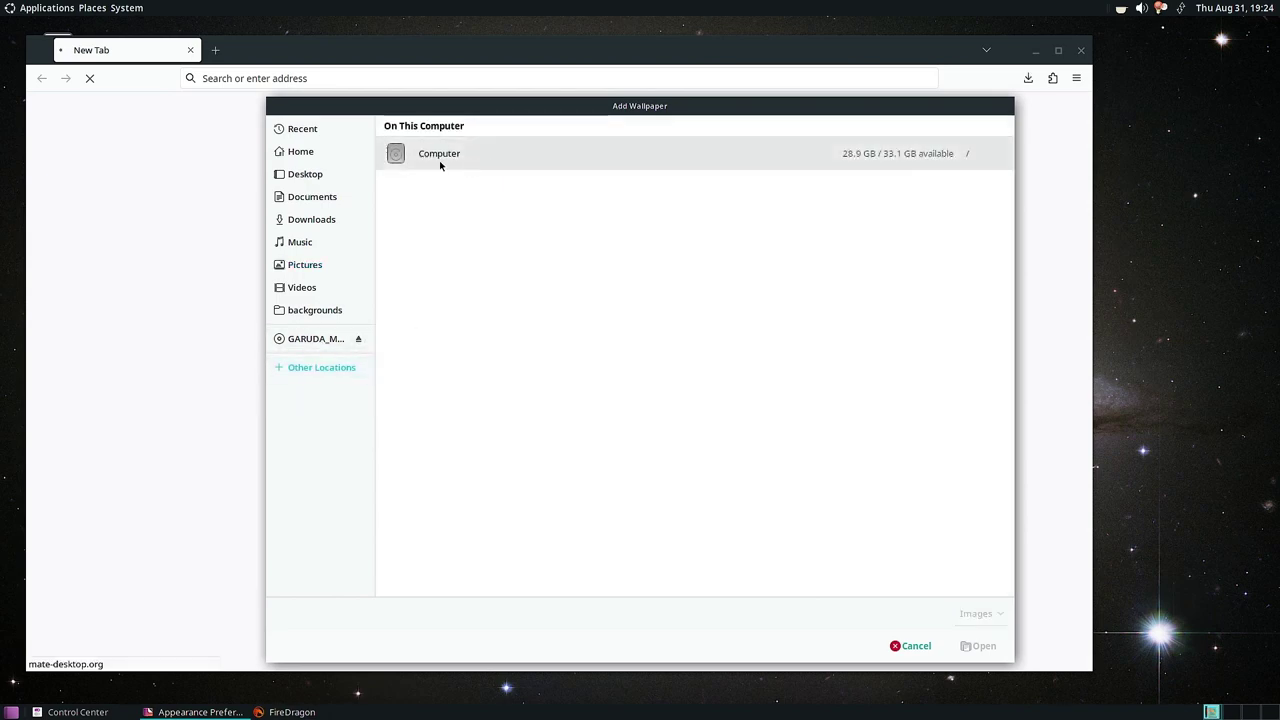
{"action": "left_click", "coordinate": [491, 158]}
{"action": "double_click", "coordinate": [408, 439]}
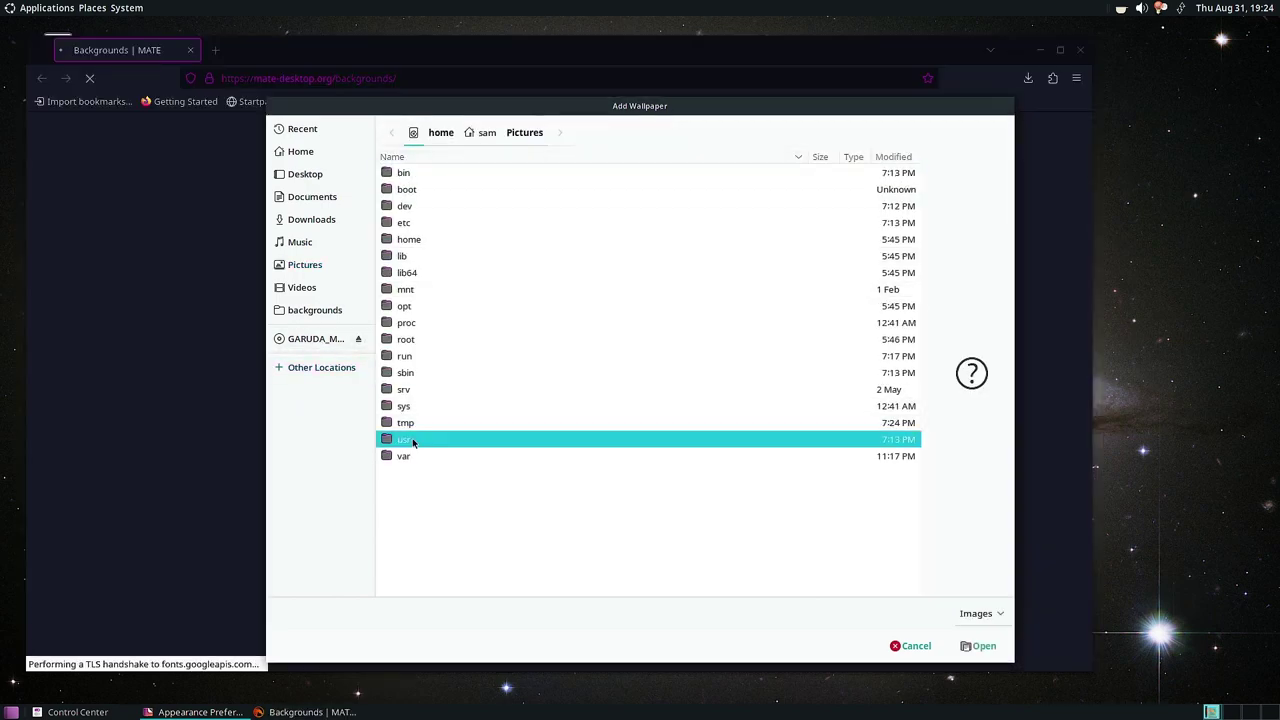
{"action": "double_click", "coordinate": [410, 289]}
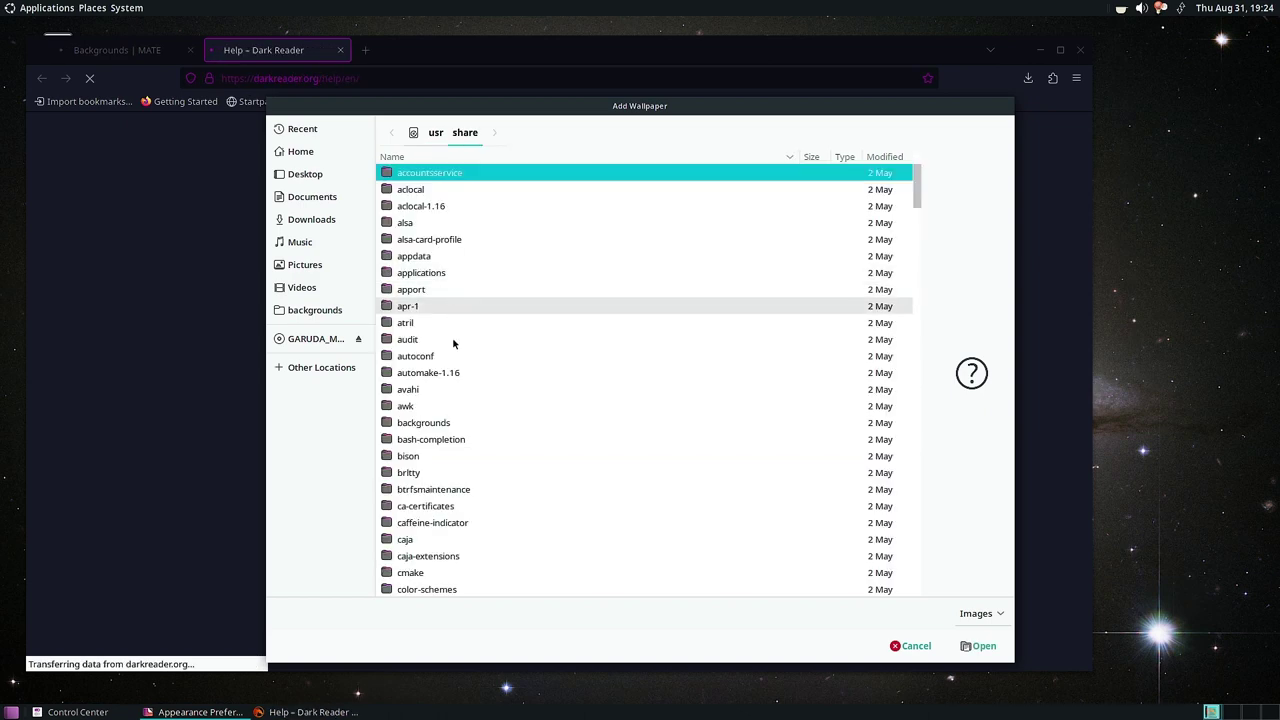
{"action": "scroll", "coordinate": [452, 346], "scroll_direction": "down", "scroll_amount": 2}
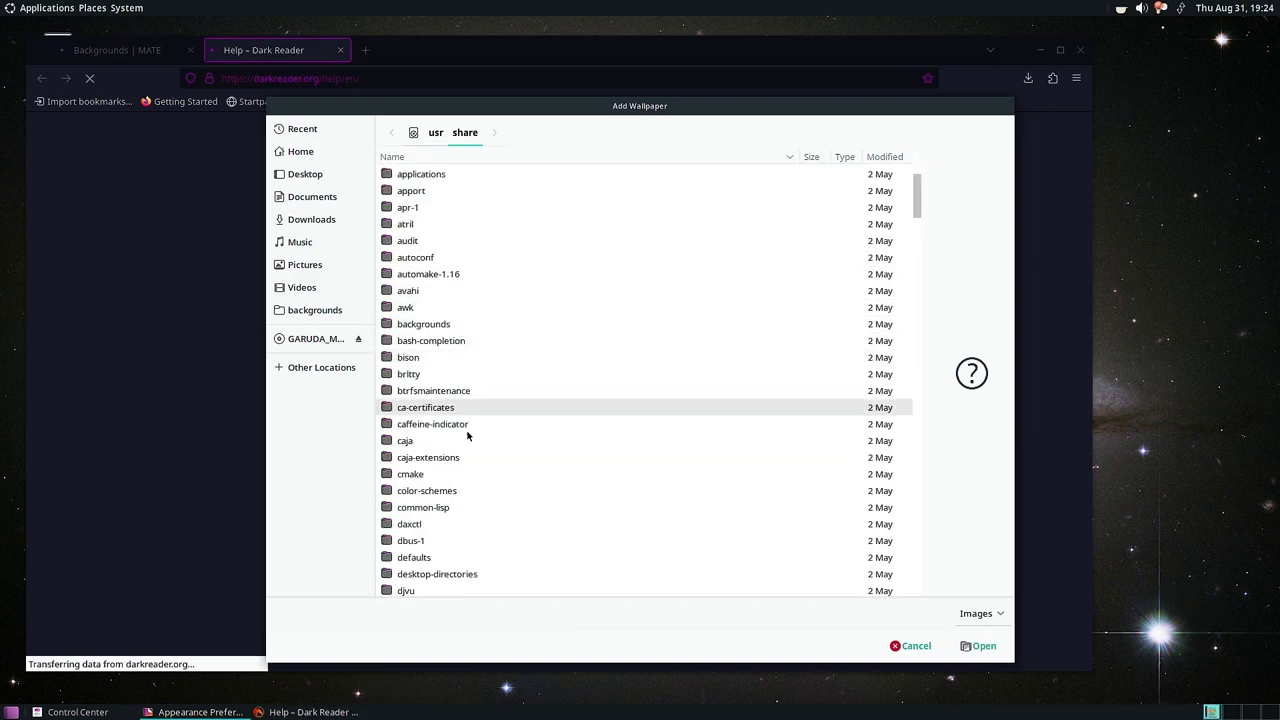
{"action": "double_click", "coordinate": [424, 324]}
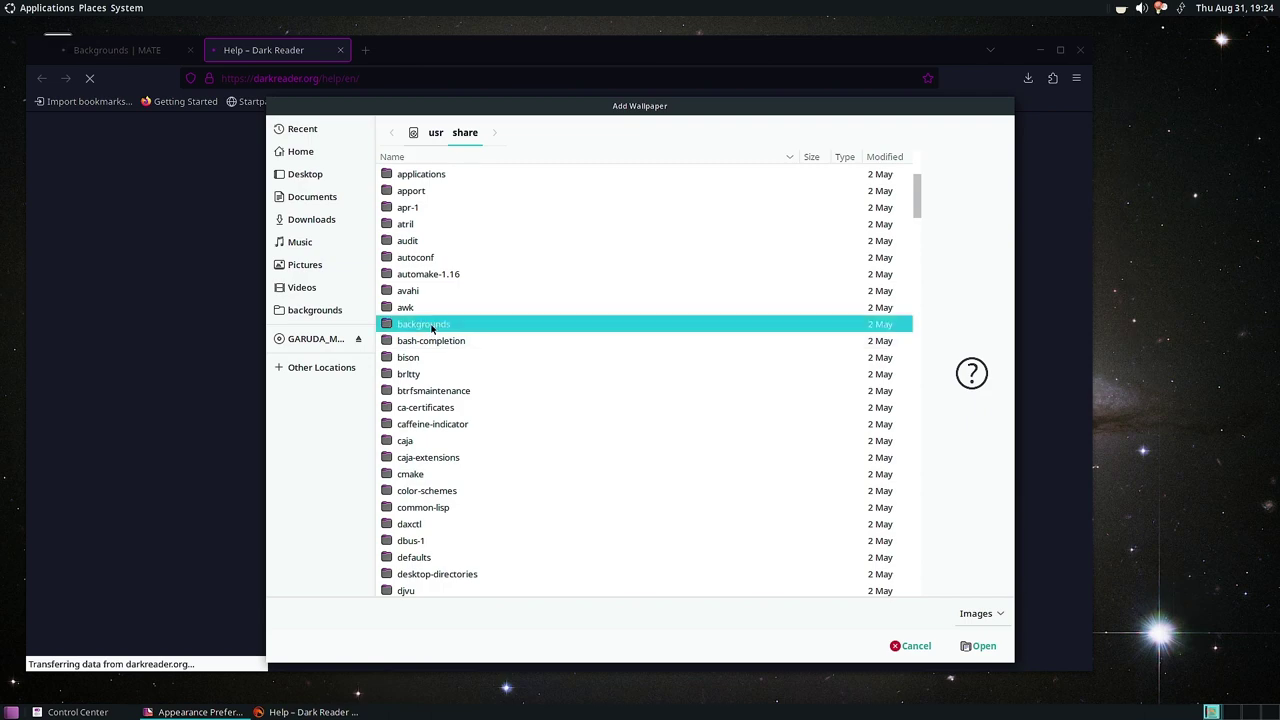
{"action": "left_click", "coordinate": [439, 191]}
{"action": "double_click", "coordinate": [439, 191]}
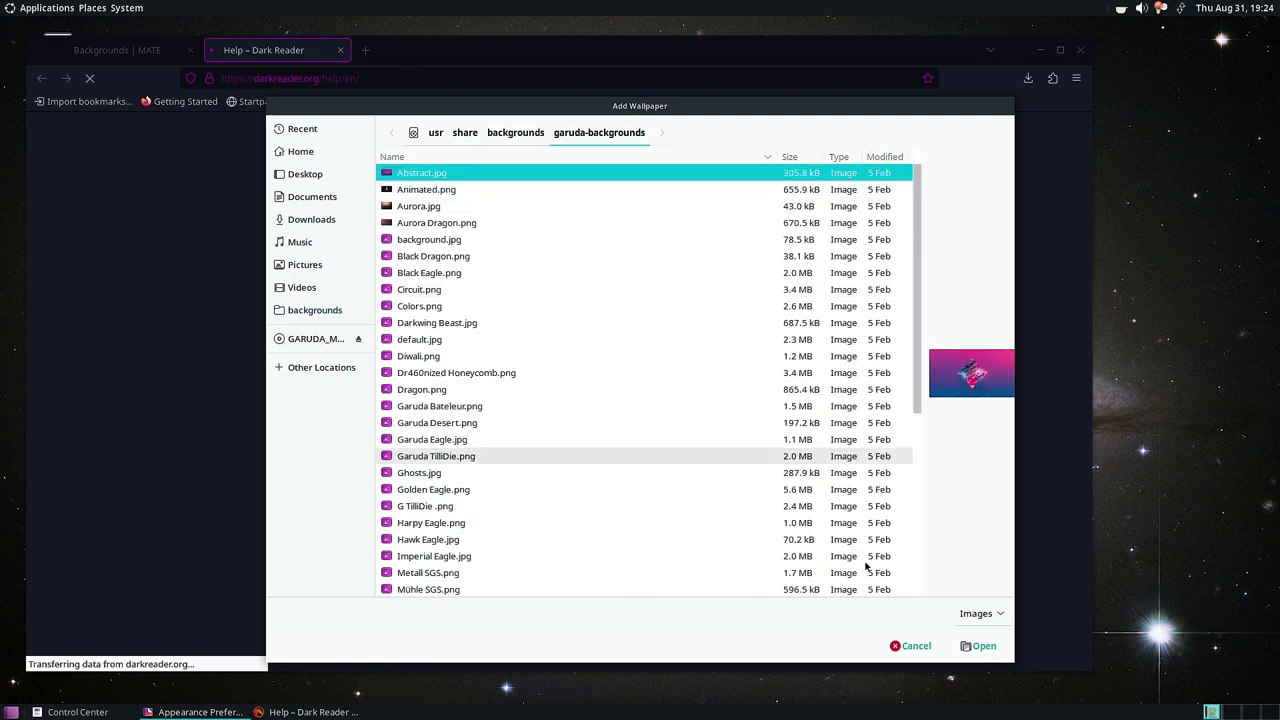
{"action": "left_click", "coordinate": [982, 646]}
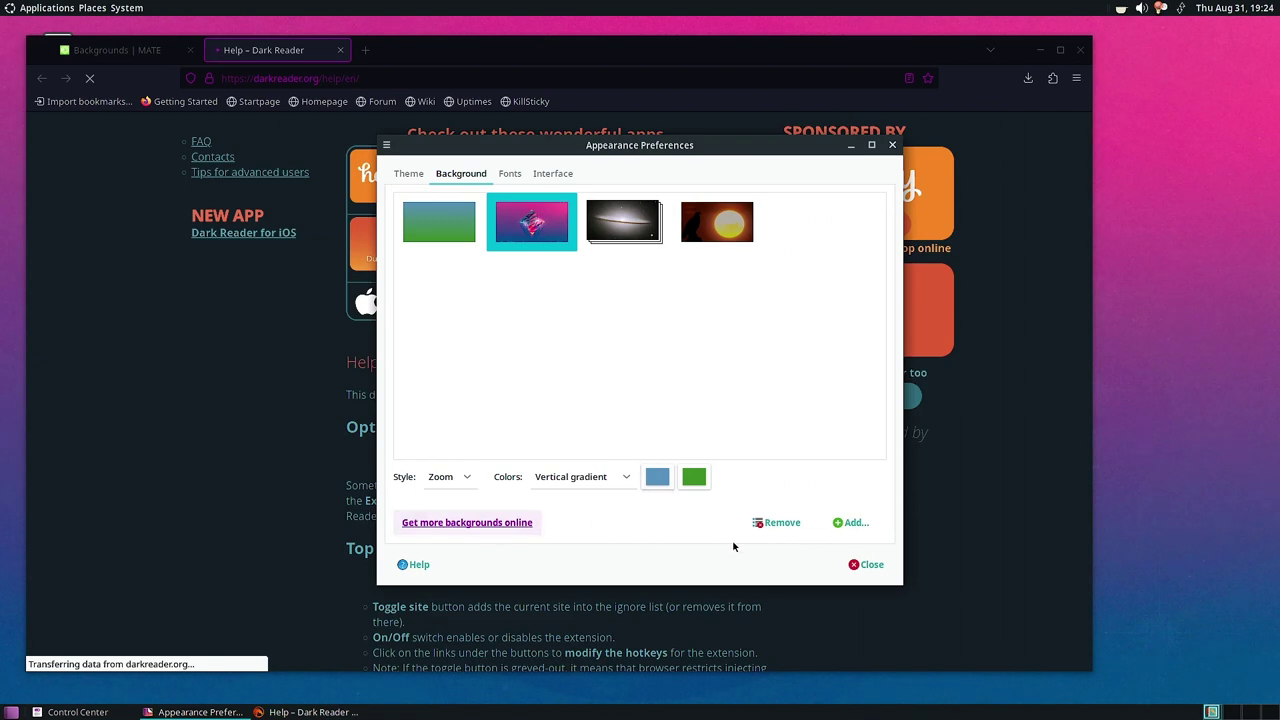
Add all images in /usr/share/backgrounds/garuda-backgrounds to the wallpaper list, closing the browser window behind the dialog.
{"action": "left_click", "coordinate": [852, 523]}
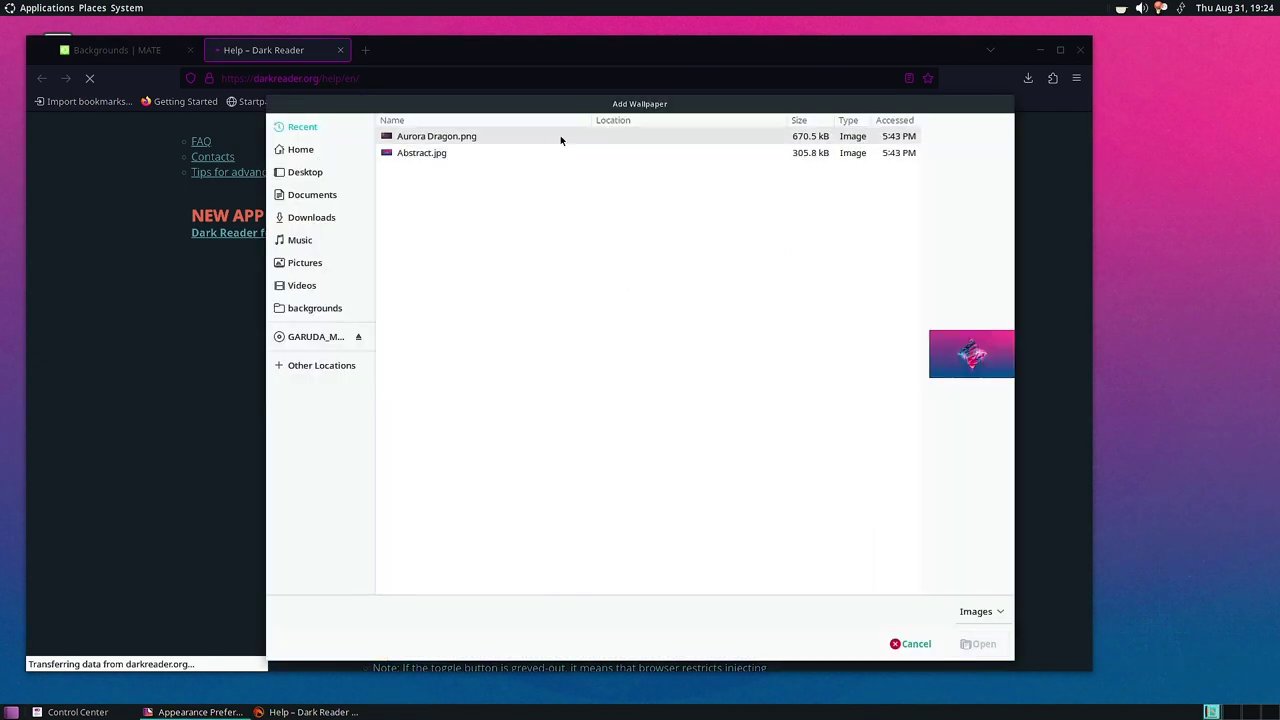
{"action": "left_click", "coordinate": [320, 364]}
{"action": "left_click", "coordinate": [432, 152]}
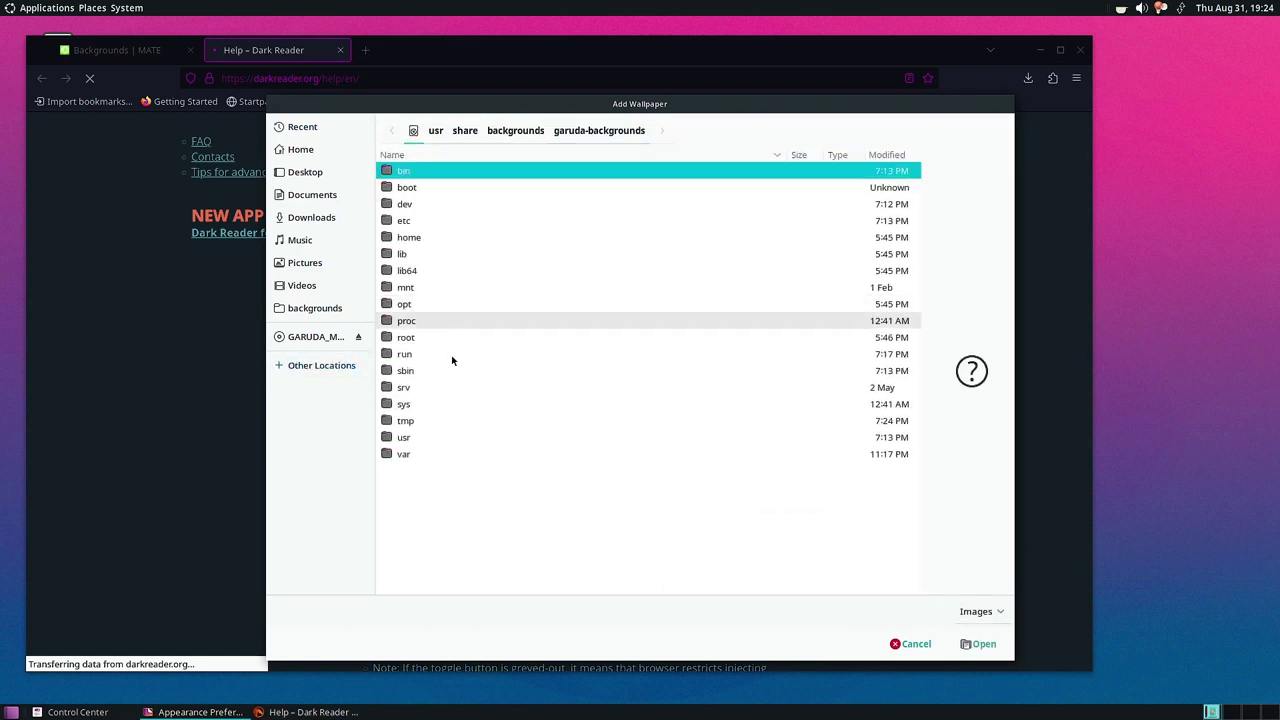
{"action": "left_click", "coordinate": [403, 440]}
{"action": "double_click", "coordinate": [417, 442]}
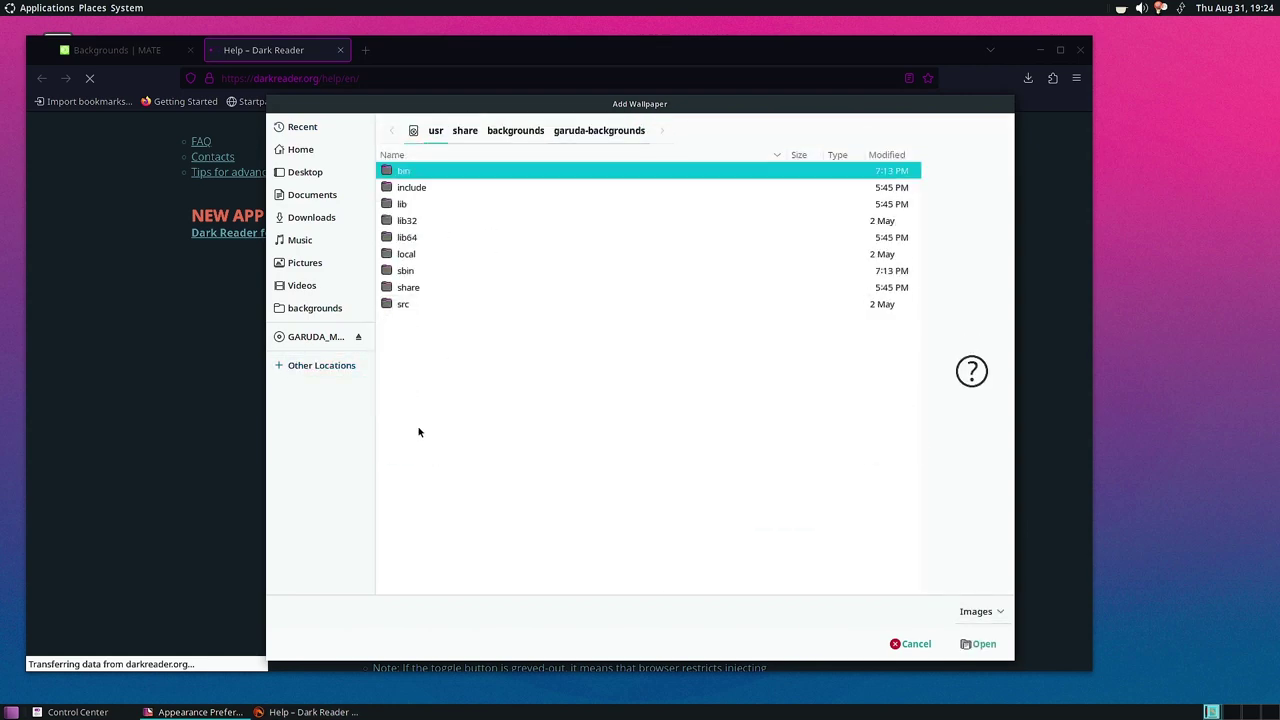
{"action": "double_click", "coordinate": [409, 288]}
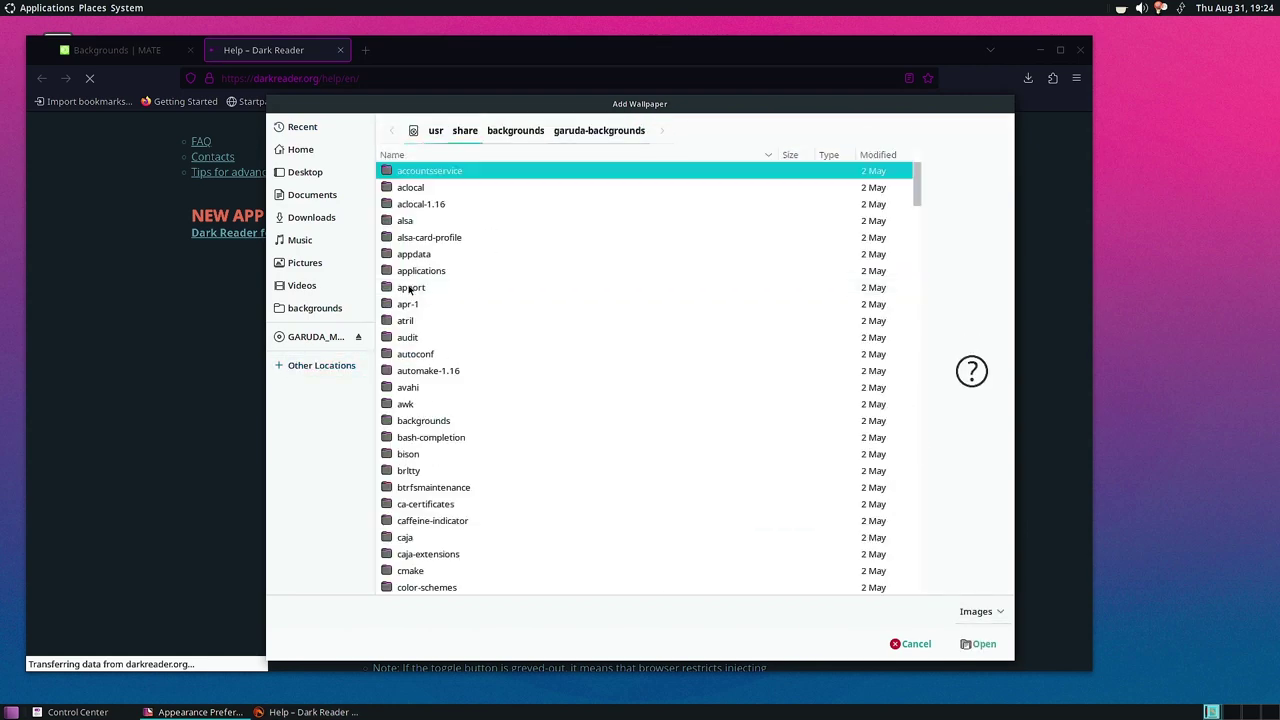
{"action": "double_click", "coordinate": [432, 421]}
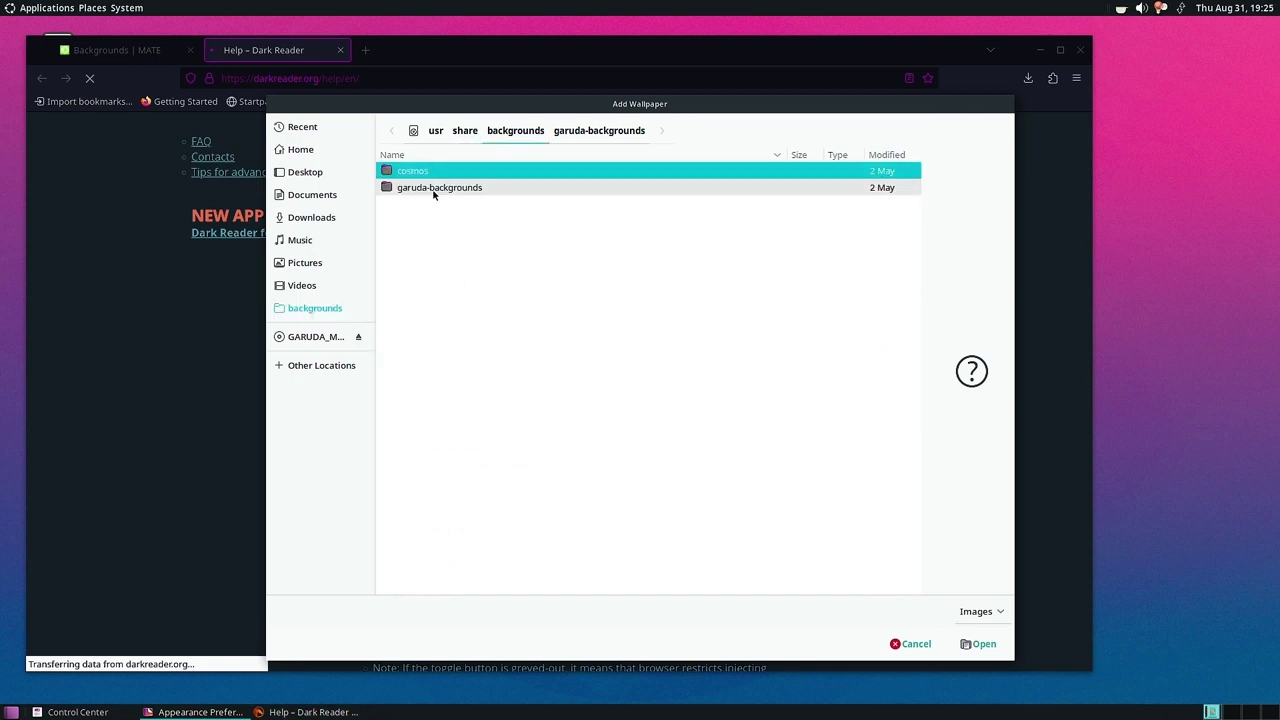
{"action": "double_click", "coordinate": [434, 190]}
{"action": "key", "text": "ctrl+a"}
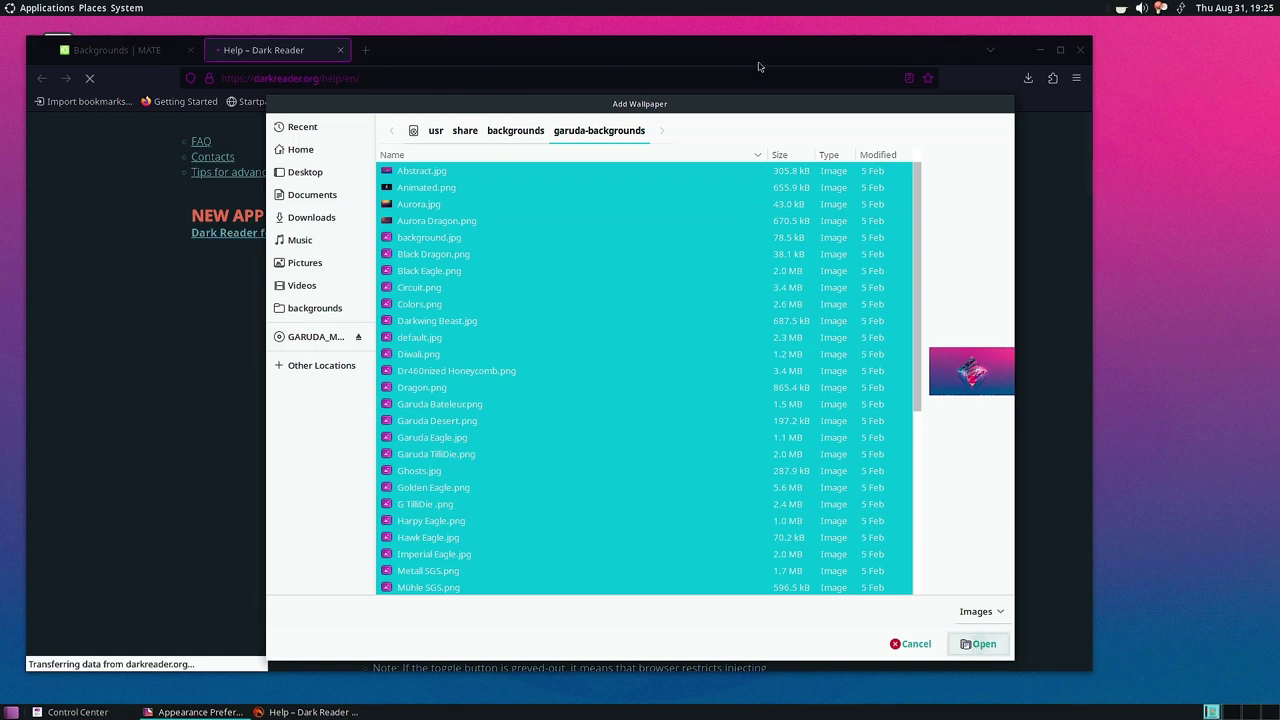
{"action": "left_click", "coordinate": [1080, 51]}
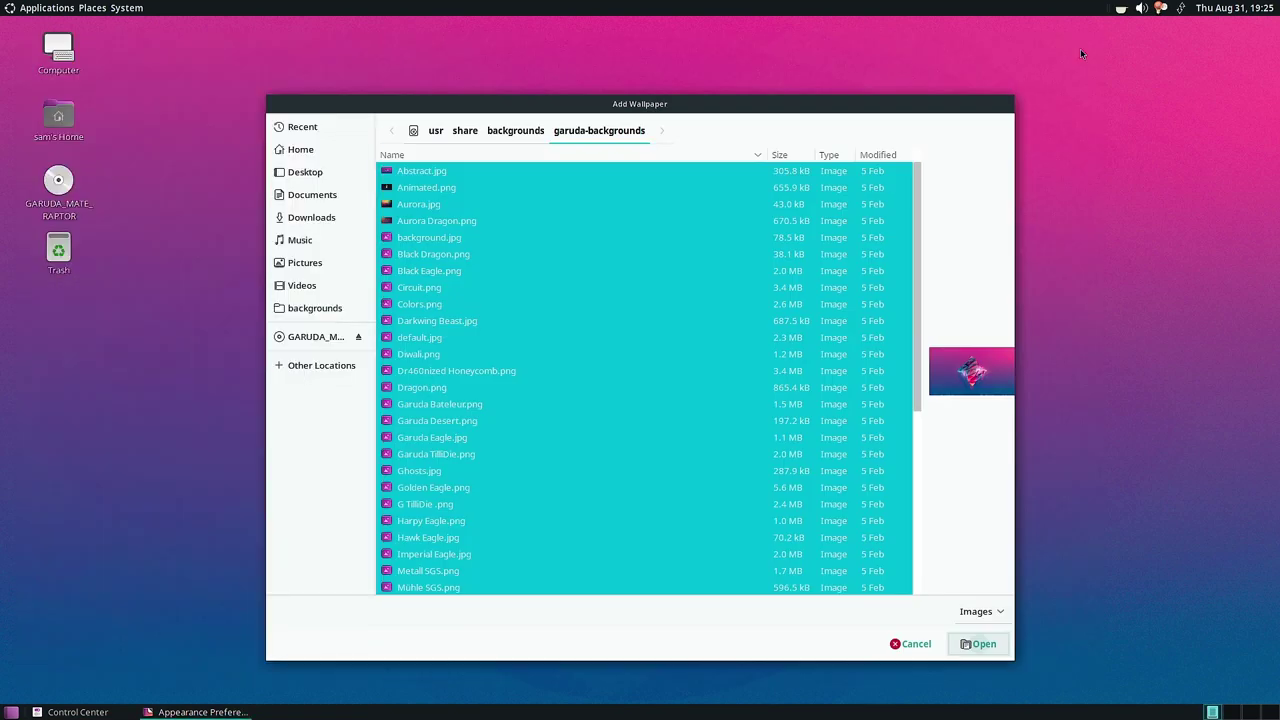
{"action": "key", "text": "Return"}
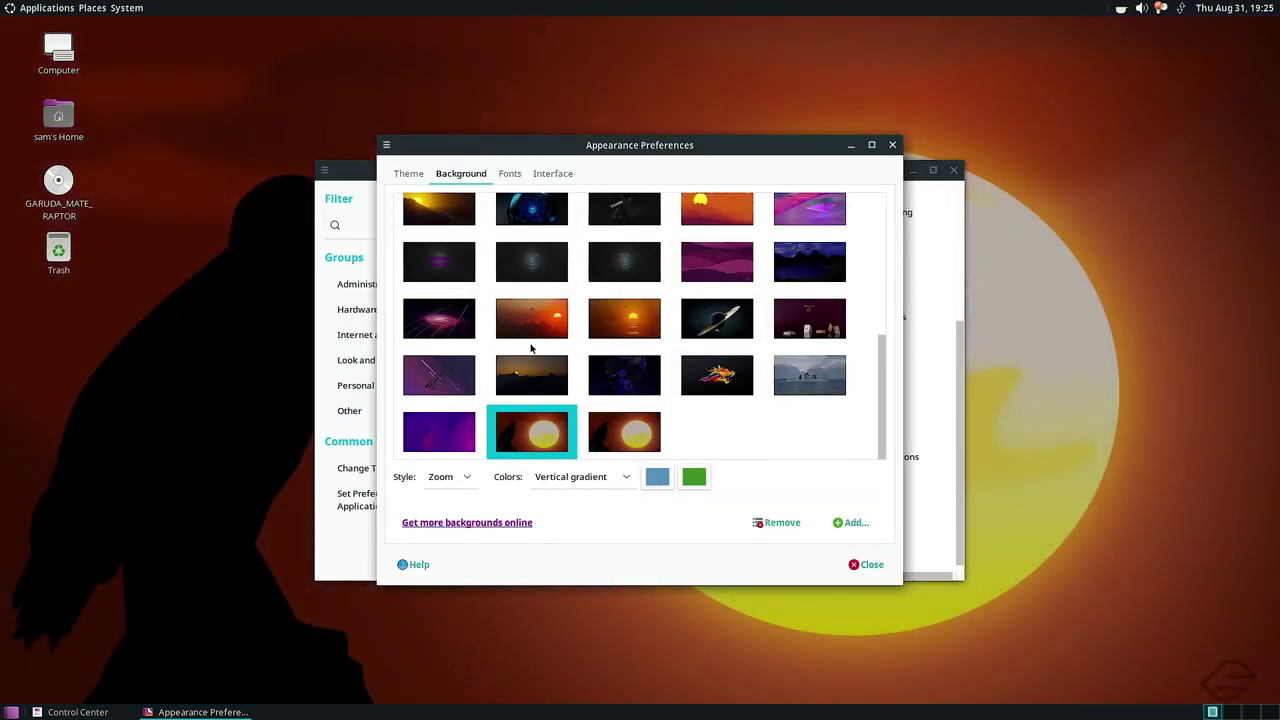
Apply the wallpaper of crossed purple and black diagonal bars, minimize both windows to view it, and restore Appearance Preferences.
{"action": "left_click", "coordinate": [447, 385]}
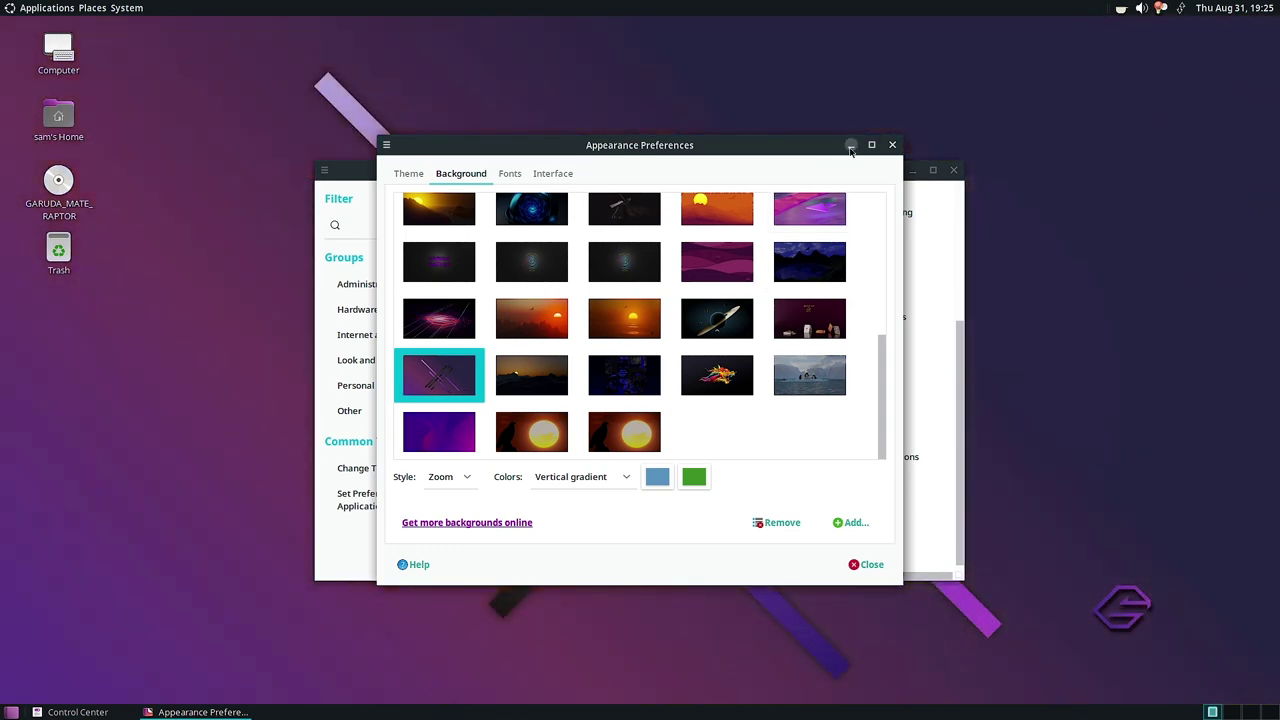
{"action": "left_click", "coordinate": [851, 145]}
{"action": "left_click", "coordinate": [912, 171]}
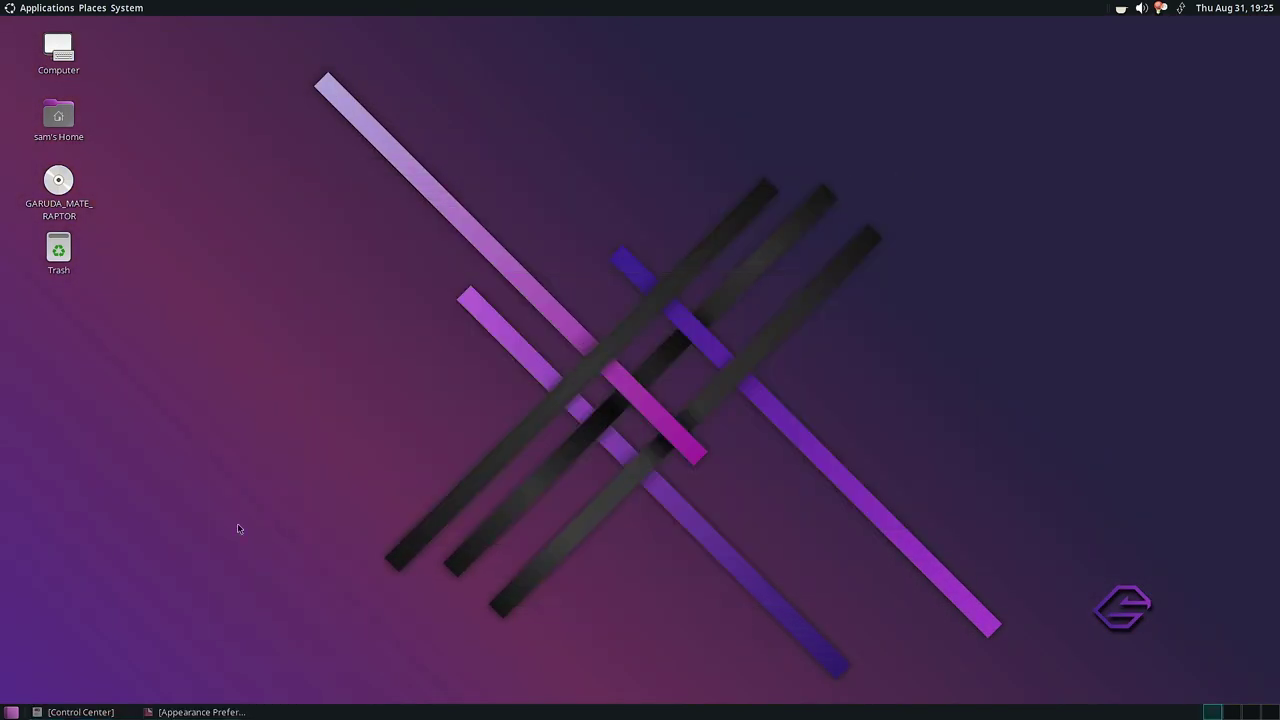
{"action": "left_click", "coordinate": [200, 712]}
Apply the fiery orange and red eagle wallpaper, view it on the bare desktop, and bring Appearance Preferences back.
{"action": "scroll", "coordinate": [427, 312], "scroll_direction": "down", "scroll_amount": 5}
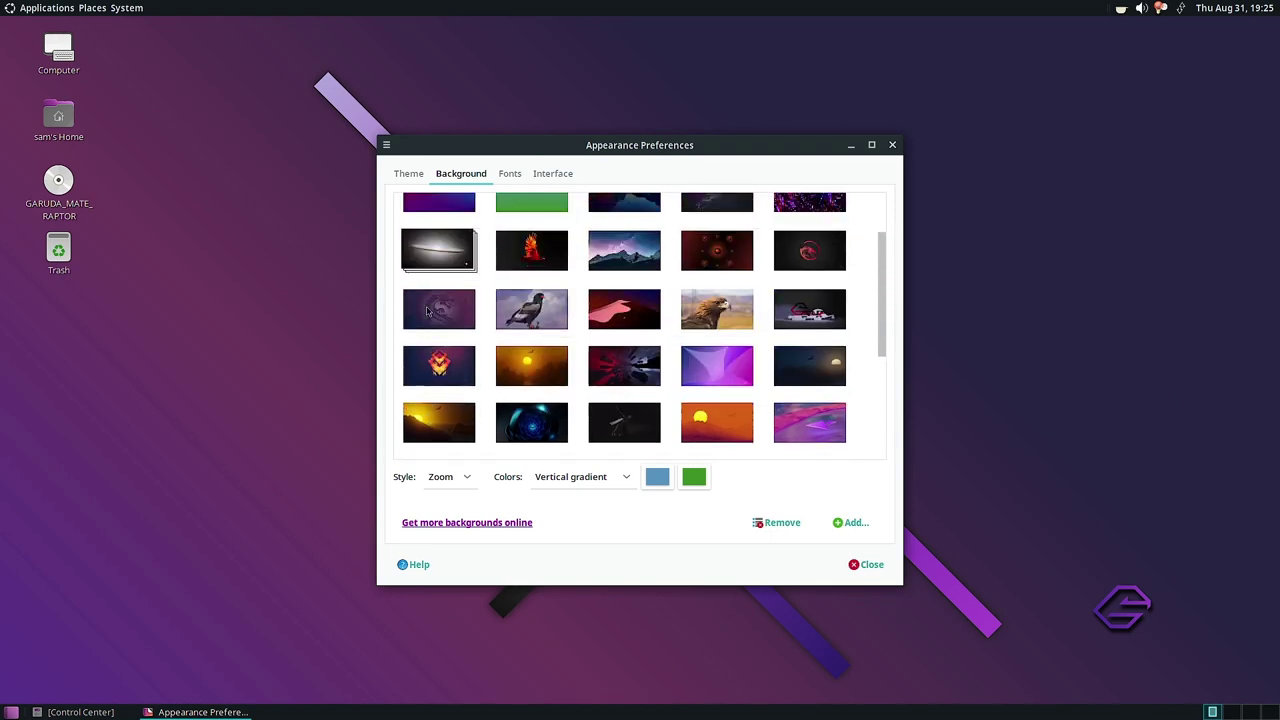
{"action": "left_click", "coordinate": [531, 250]}
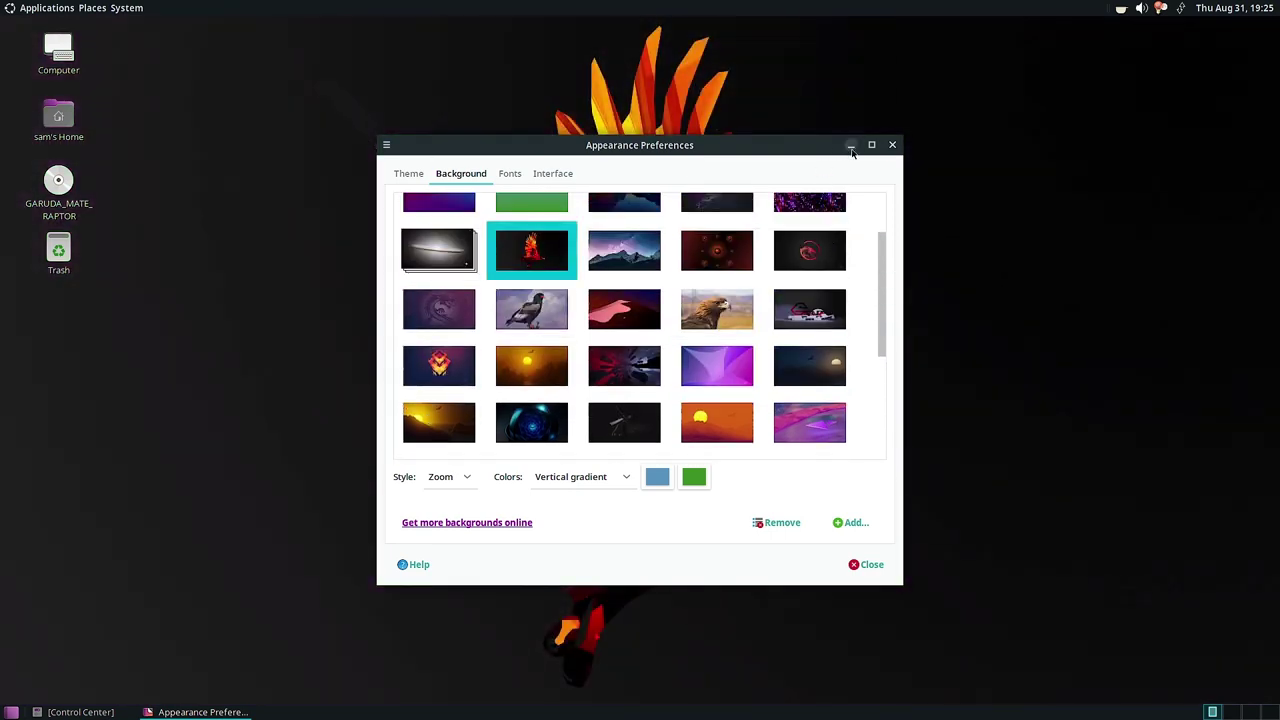
{"action": "left_click", "coordinate": [850, 147]}
{"action": "left_click", "coordinate": [200, 712]}
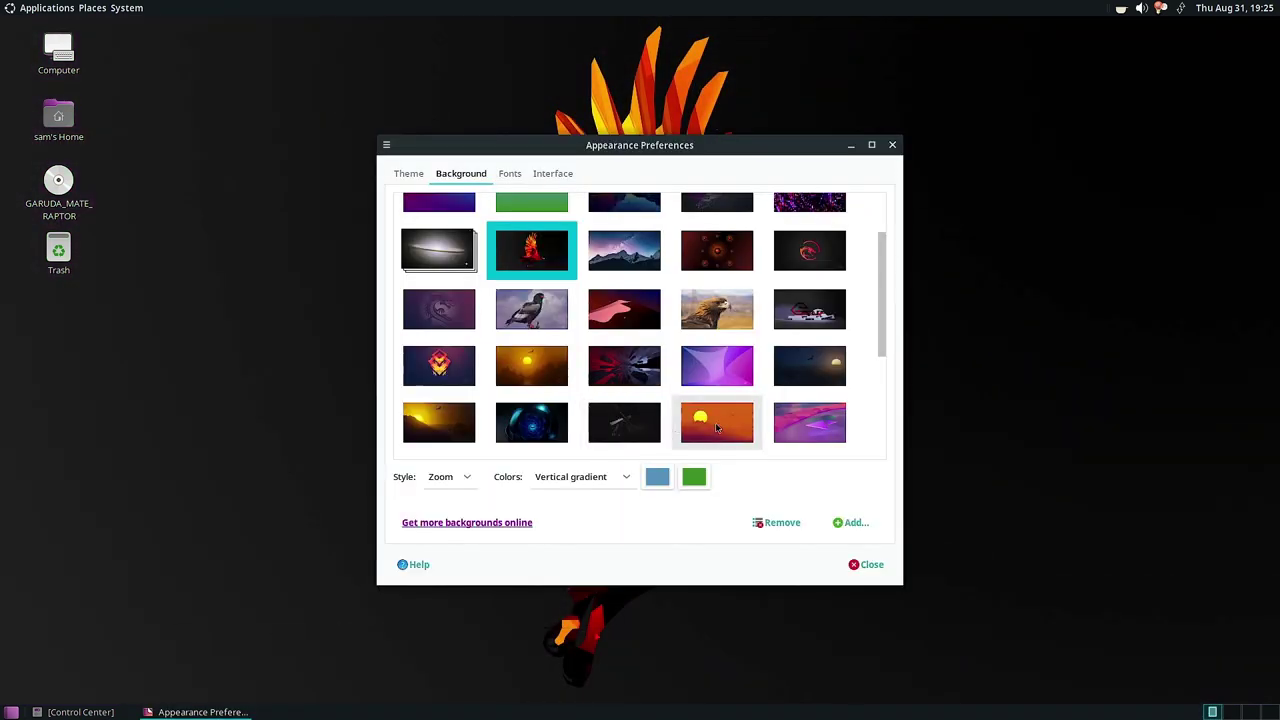
Apply the pink and purple landscape wallpaper with floating triangles, minimize Appearance Preferences to view it, and restore the window.
{"action": "left_click", "coordinate": [809, 422]}
{"action": "left_click", "coordinate": [850, 147]}
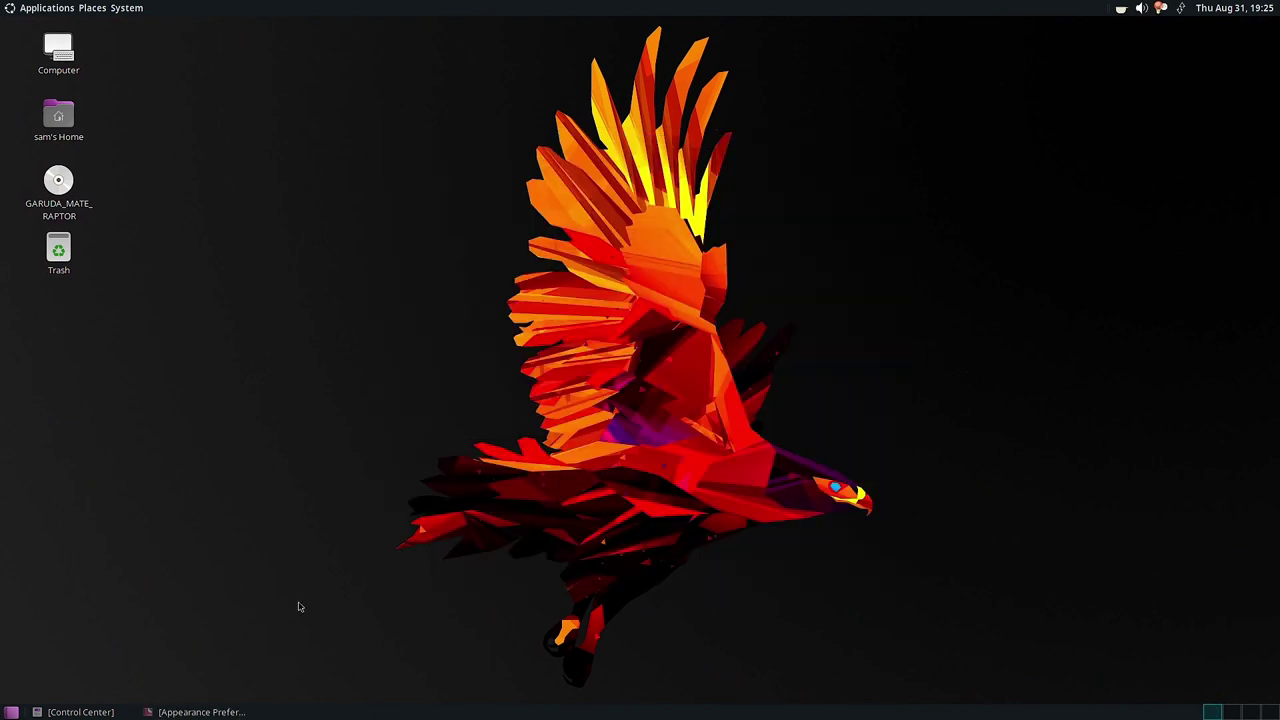
{"action": "left_click", "coordinate": [200, 712]}
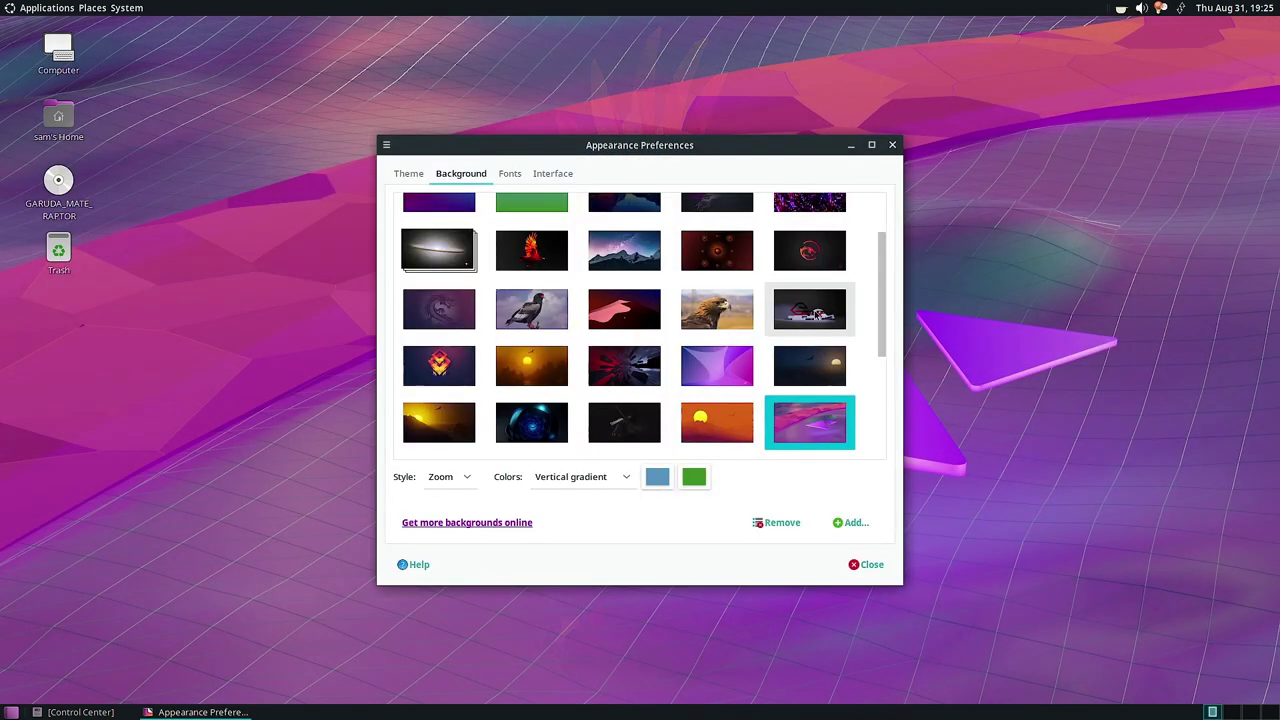
Look at the triangle wallpaper again, apply the dark red wallpaper of ornate candle discs, view it uncovered, and restore Appearance Preferences.
{"action": "left_click", "coordinate": [850, 145]}
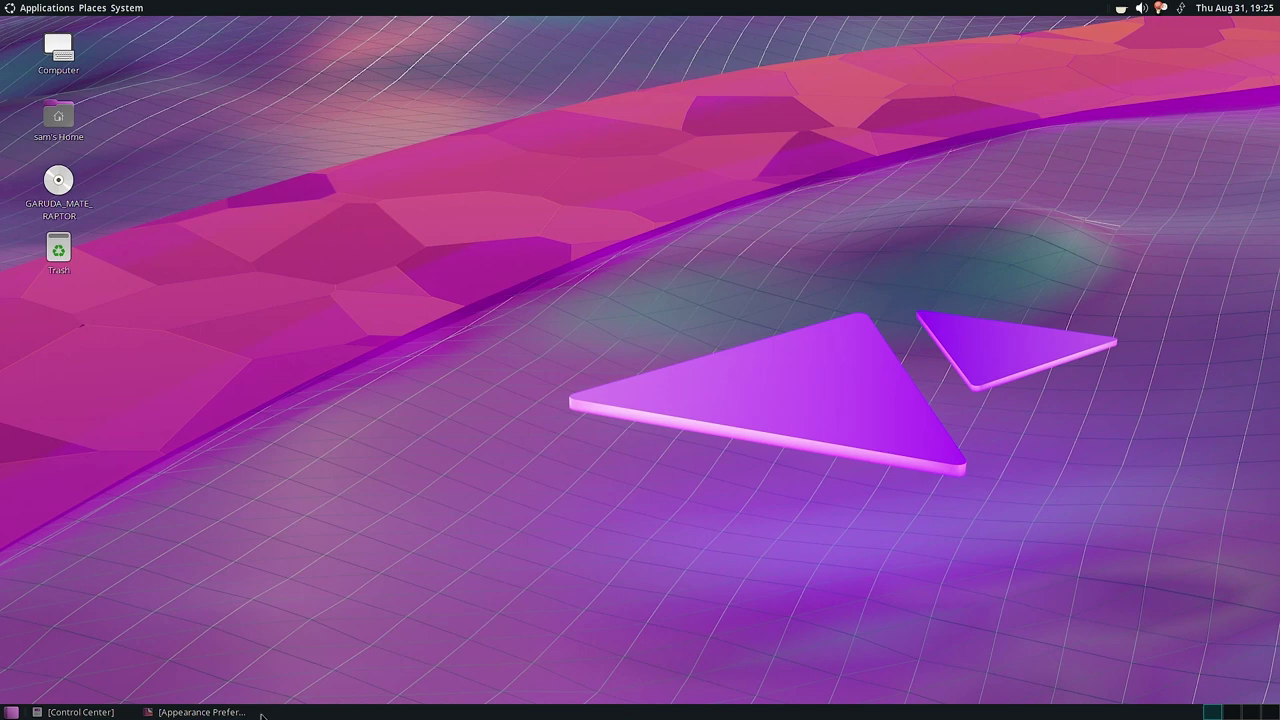
{"action": "left_click", "coordinate": [258, 712]}
{"action": "left_click", "coordinate": [717, 250]}
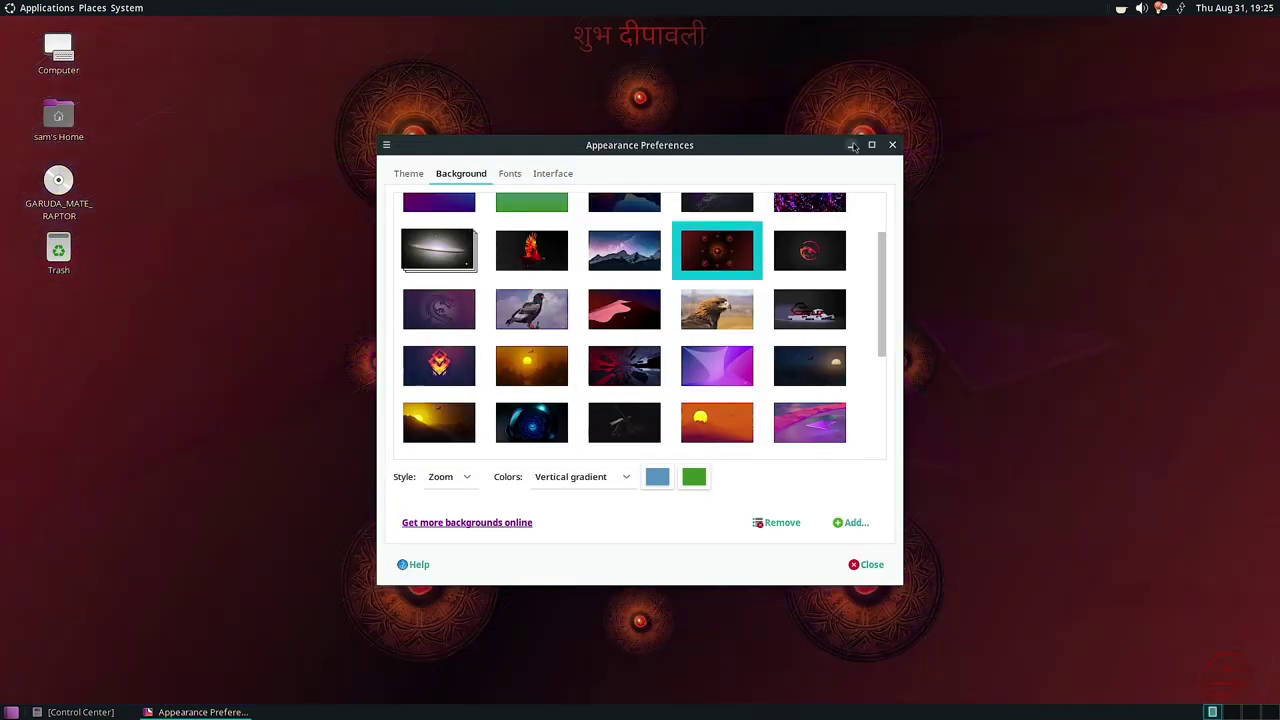
{"action": "left_click", "coordinate": [851, 145]}
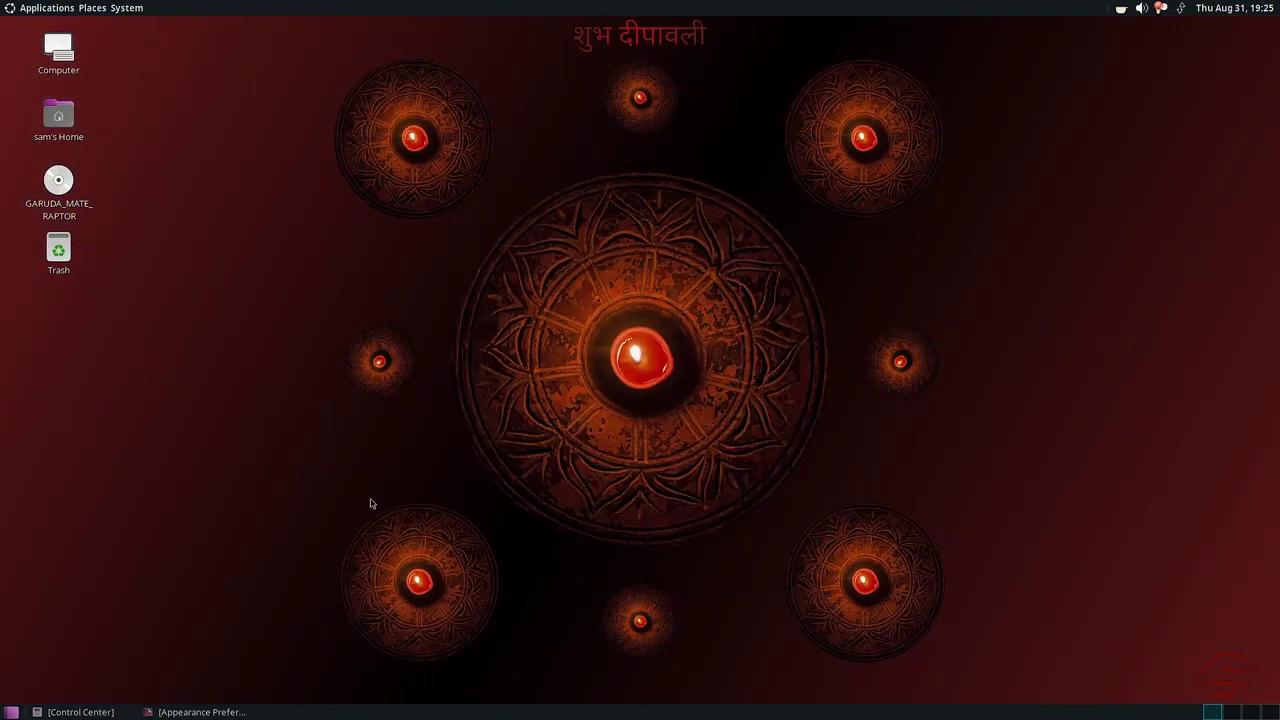
{"action": "left_click", "coordinate": [217, 712]}
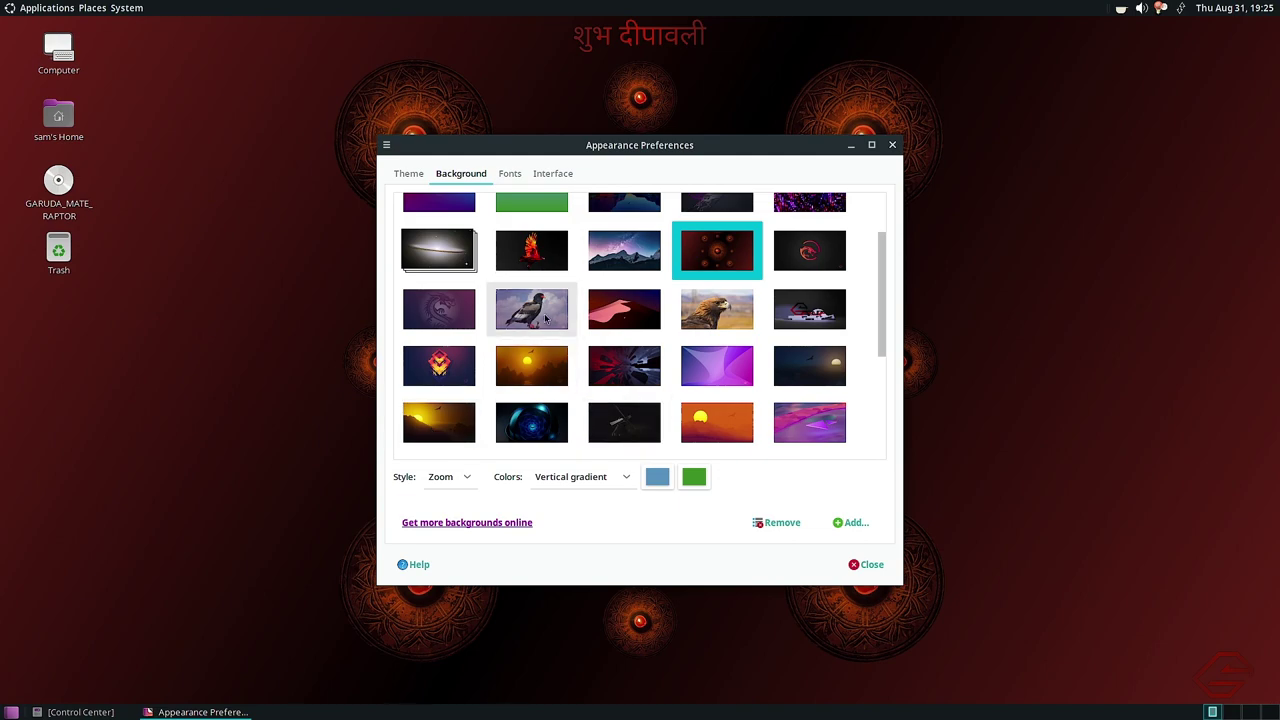
Try the perched black eagle wallpaper and the starry snow-capped mountains wallpaper, viewing each on the bare desktop and restoring Appearance Preferences.
{"action": "left_click", "coordinate": [545, 319]}
{"action": "left_click", "coordinate": [850, 146]}
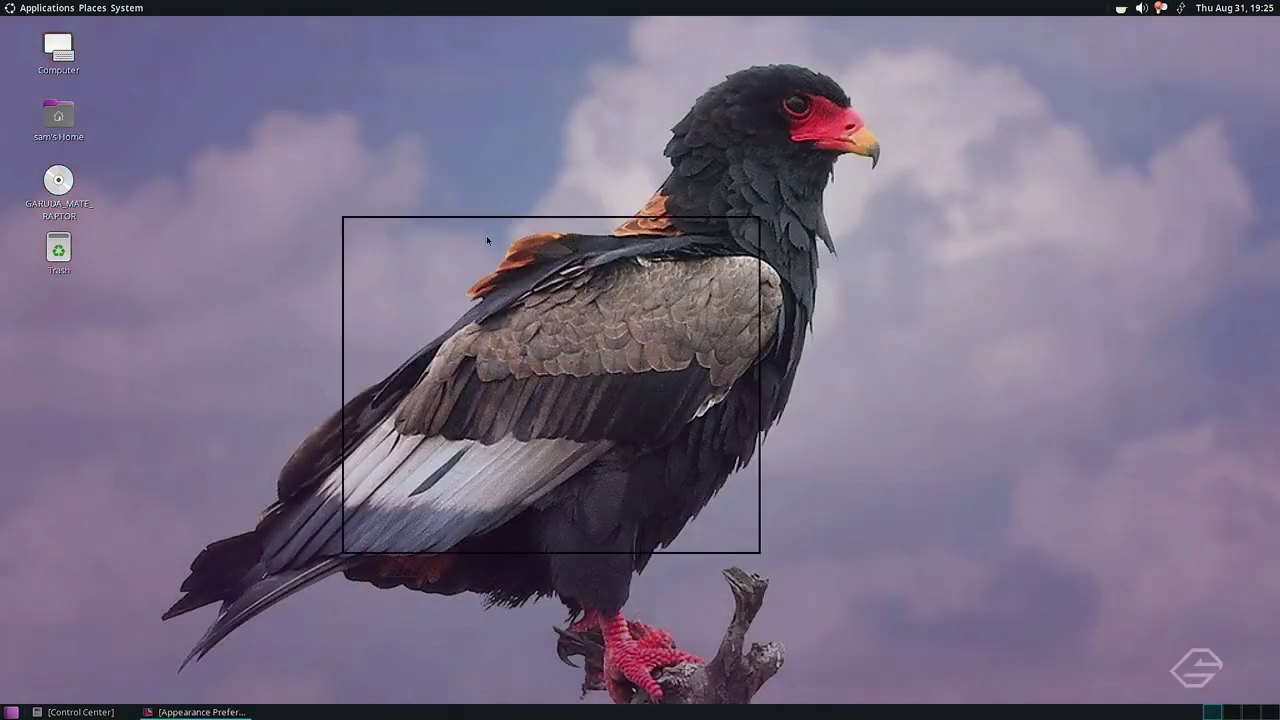
{"action": "left_click", "coordinate": [195, 712]}
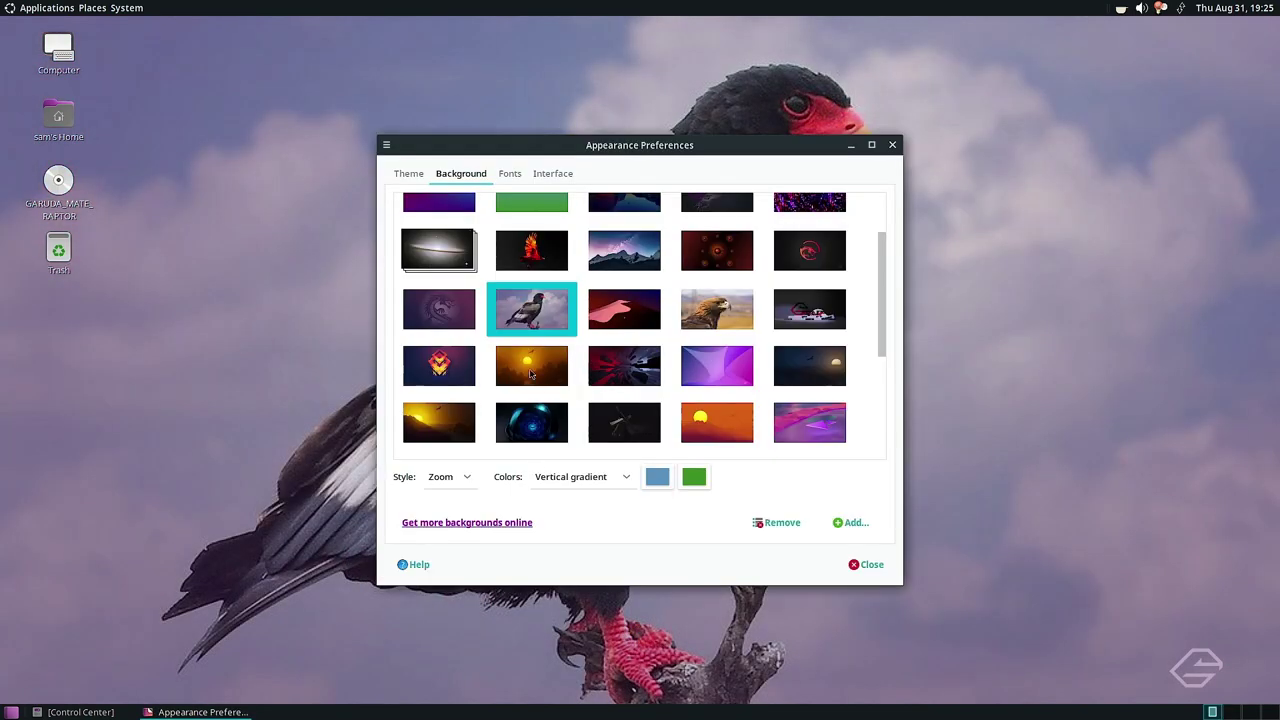
{"action": "left_click", "coordinate": [624, 250]}
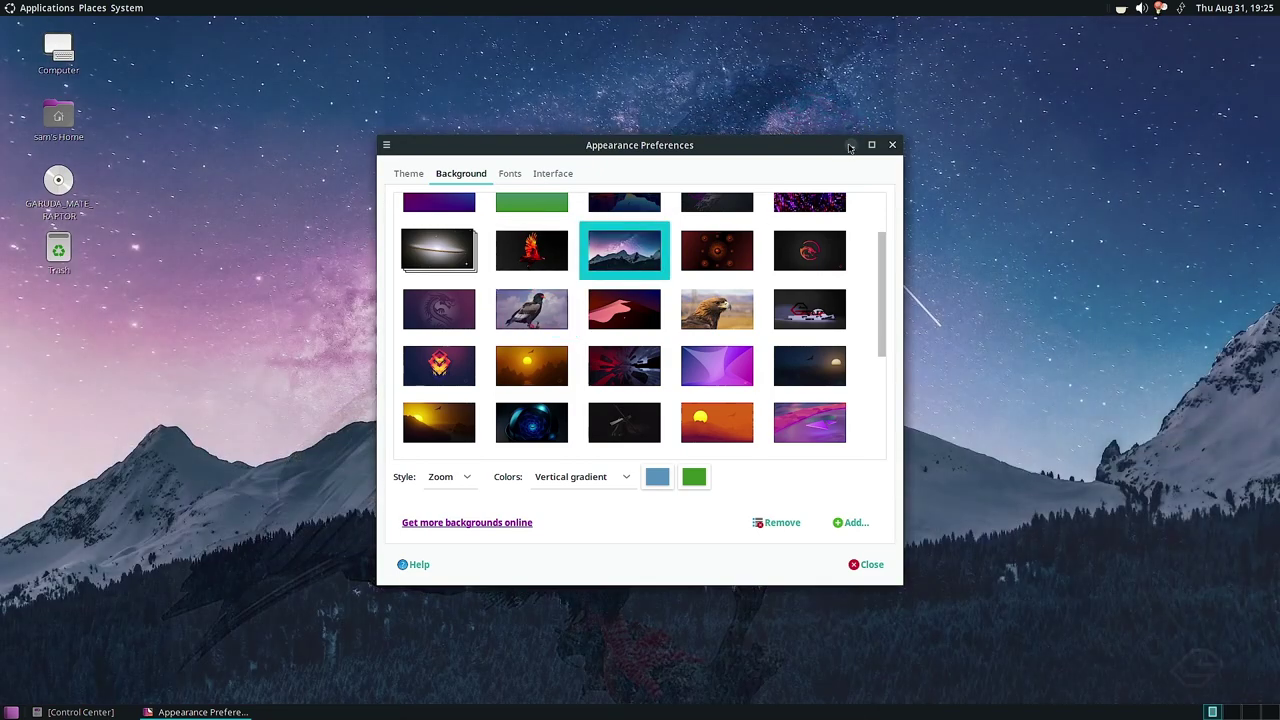
{"action": "left_click", "coordinate": [850, 146]}
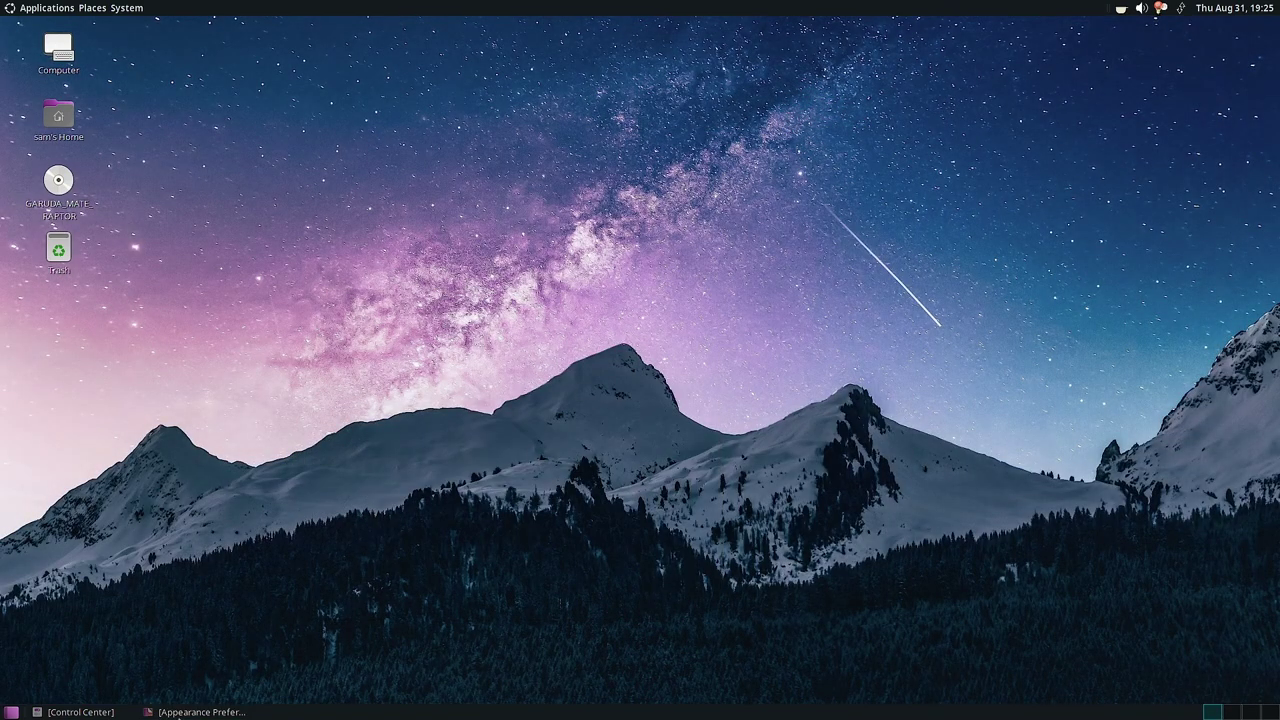
{"action": "left_click", "coordinate": [195, 712]}
Try the purple and pink crystal pillars wallpaper and the black wallpaper with the red circular emblem, viewing each with Appearance Preferences minimized.
{"action": "scroll", "coordinate": [510, 329], "scroll_direction": "up", "scroll_amount": 2}
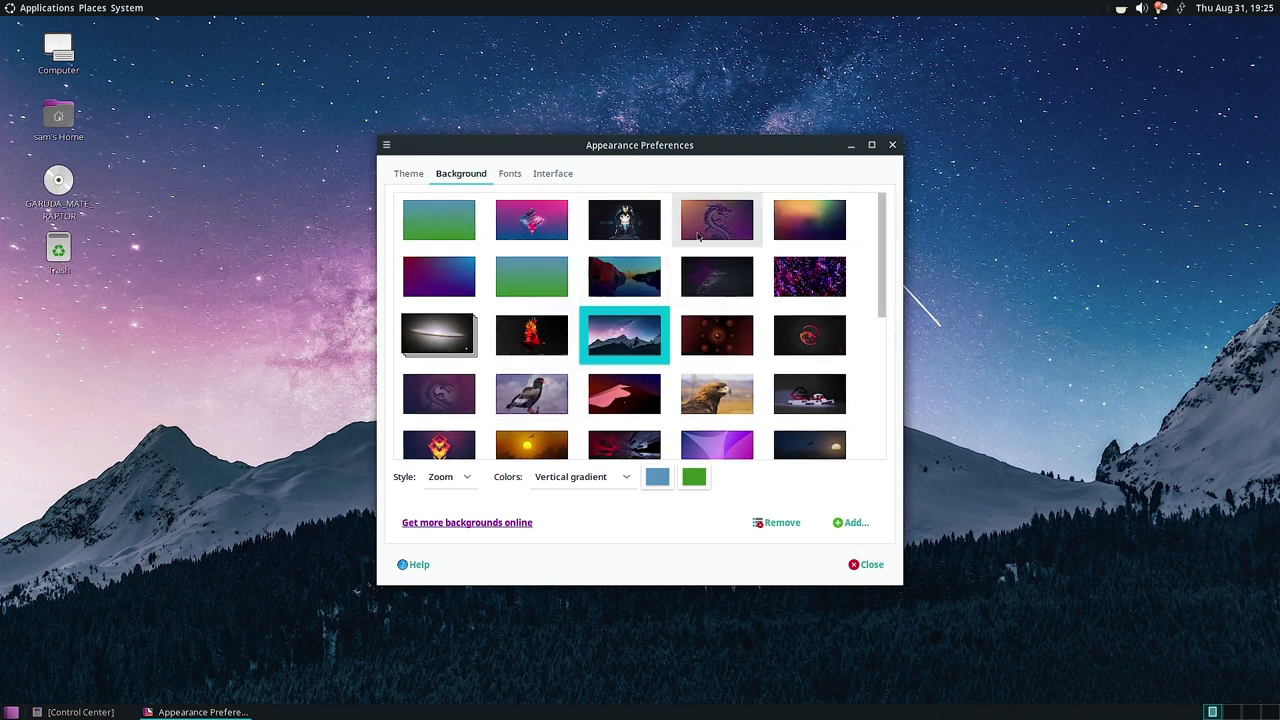
{"action": "left_click", "coordinate": [809, 276]}
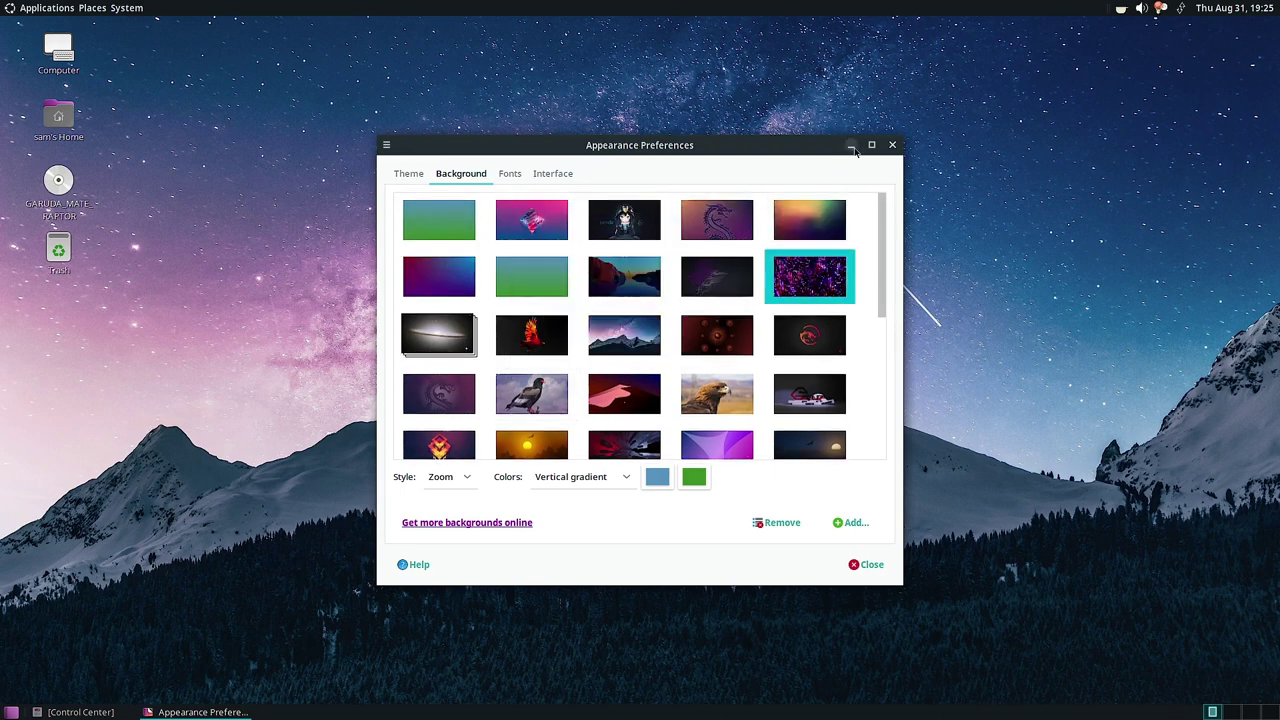
{"action": "left_click", "coordinate": [851, 146]}
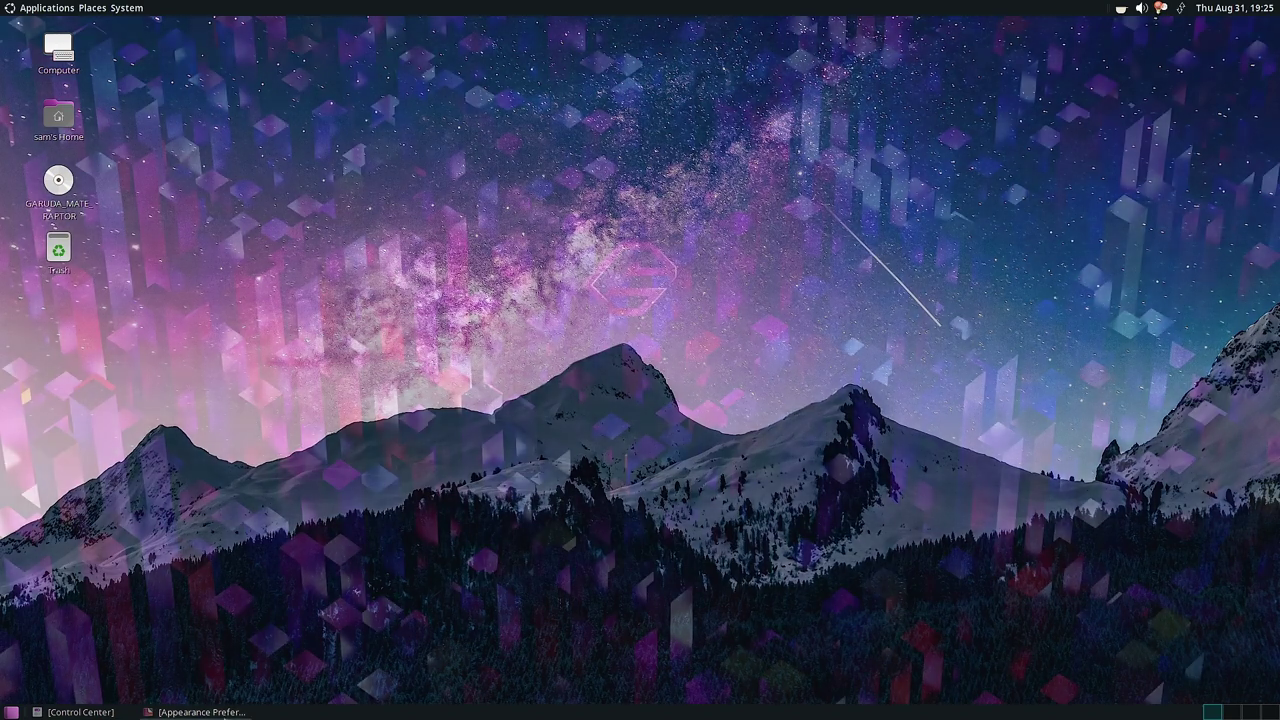
{"action": "left_click", "coordinate": [195, 712]}
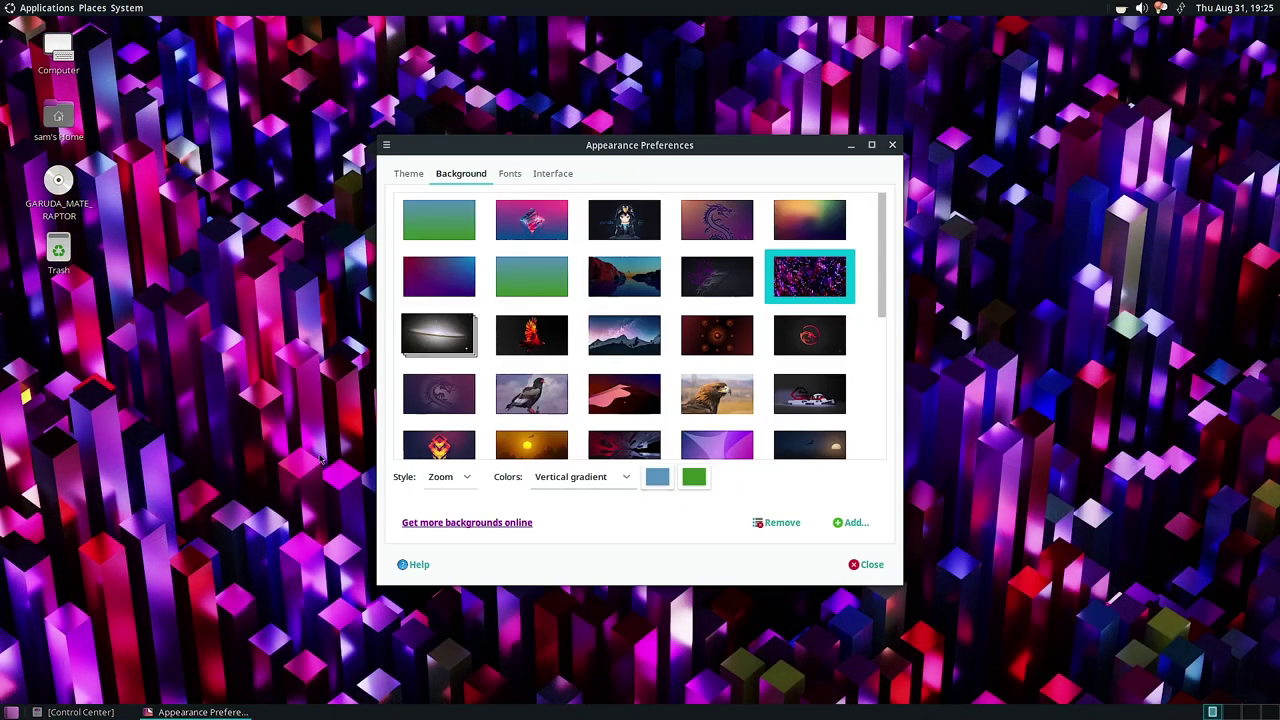
{"action": "left_click", "coordinate": [795, 338]}
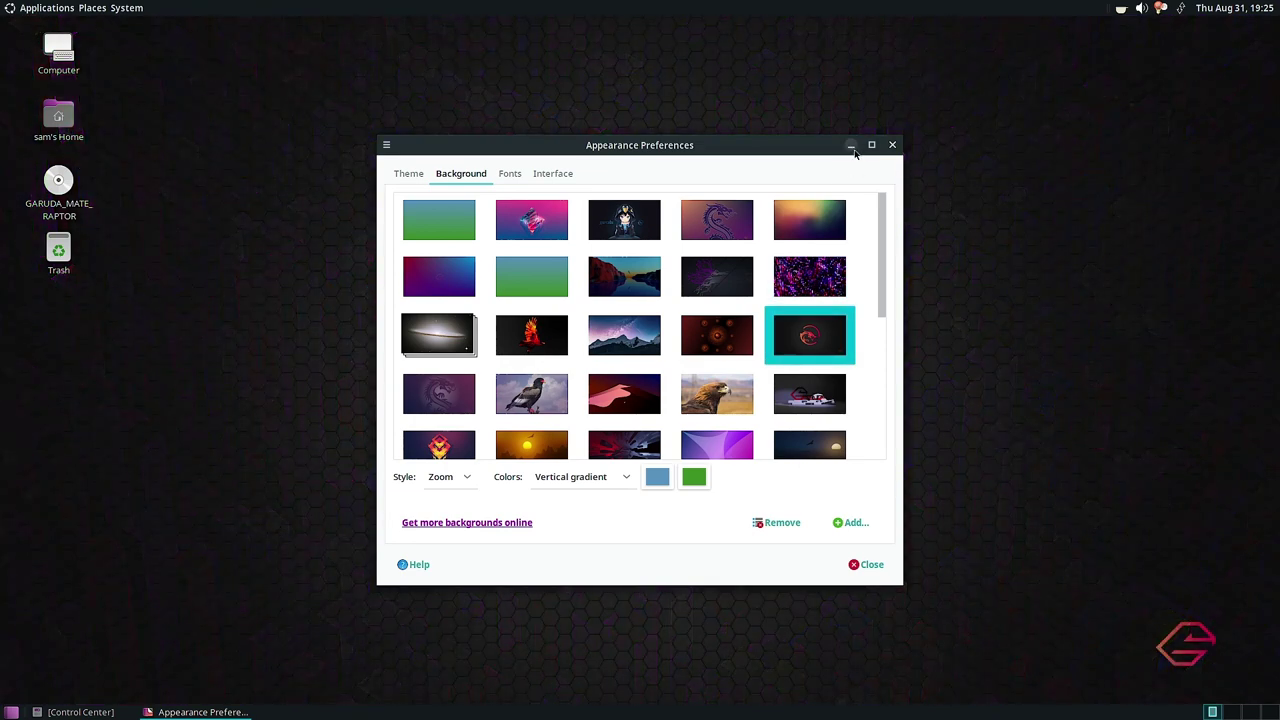
{"action": "left_click", "coordinate": [851, 146]}
{"action": "left_click", "coordinate": [195, 712]}
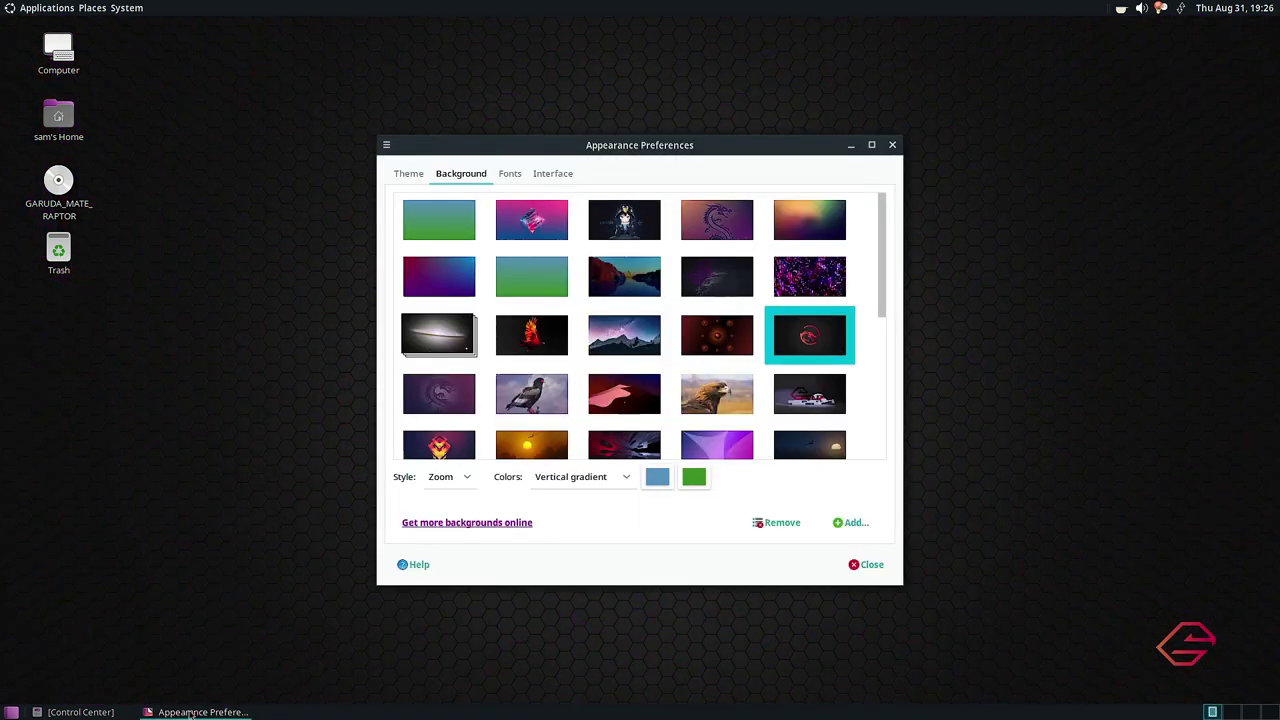
Apply the dark purple dragon wallpaper, minimize Appearance Preferences to view it, and restore the window.
{"action": "left_click", "coordinate": [440, 392]}
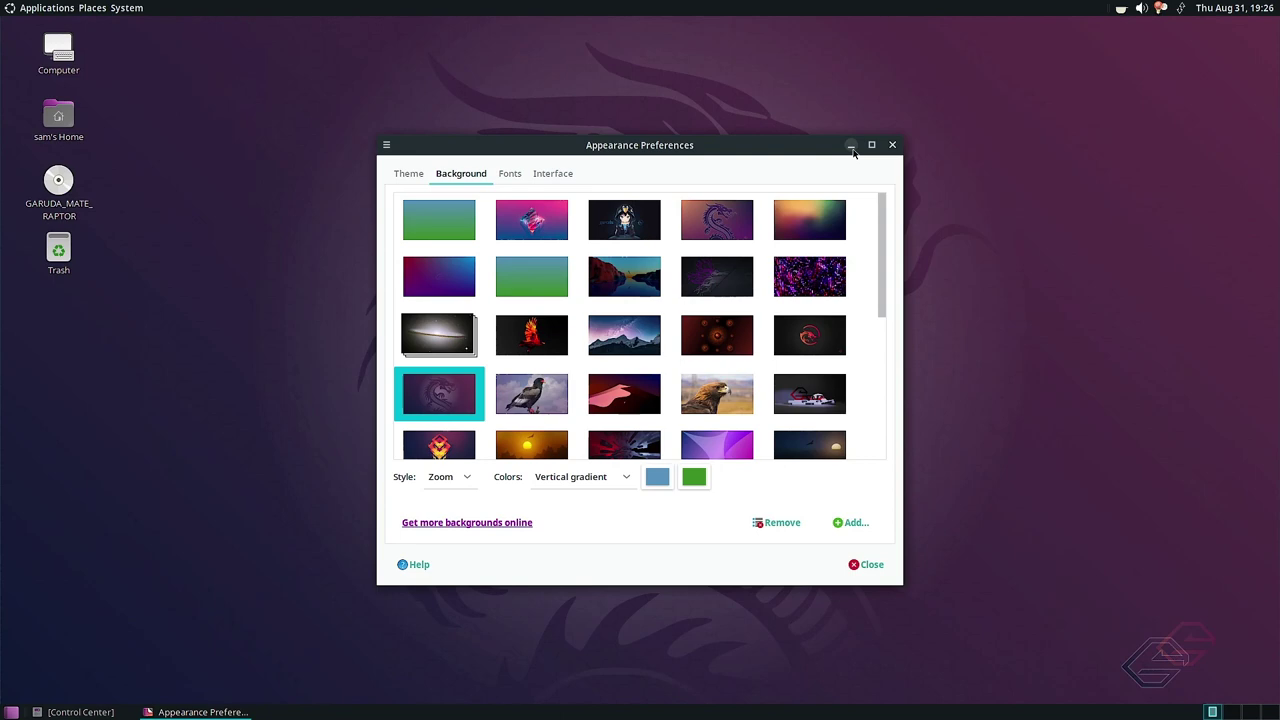
{"action": "left_click", "coordinate": [851, 146]}
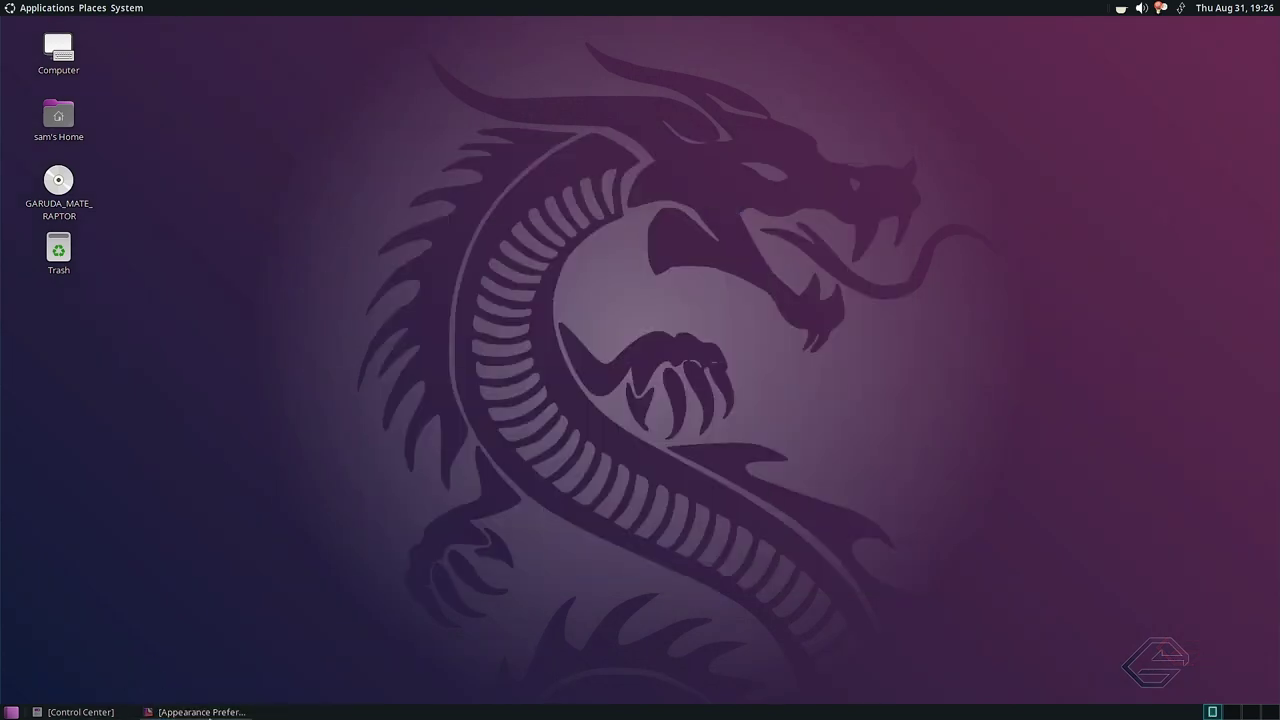
{"action": "left_click", "coordinate": [195, 712]}
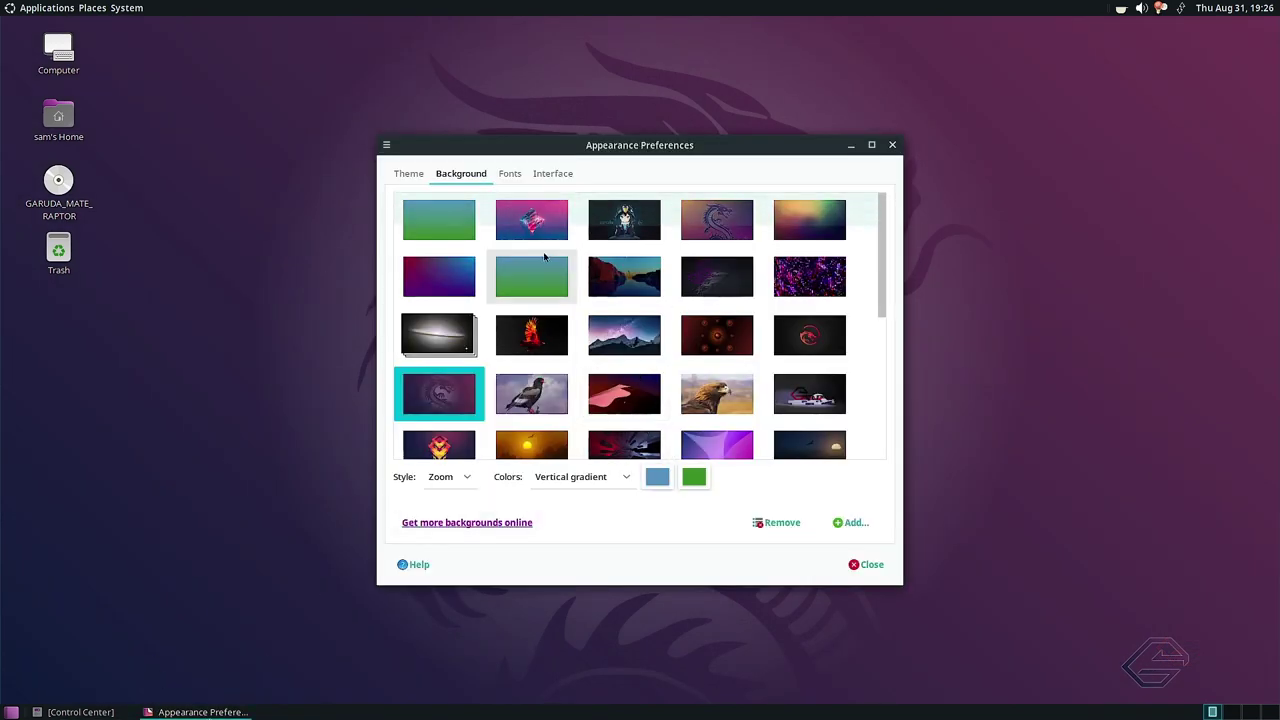
Look through the remaining wallpapers, keep the purple dragon background, and close both Appearance Preferences and Control Center.
{"action": "scroll", "coordinate": [706, 387], "scroll_direction": "down", "scroll_amount": 2}
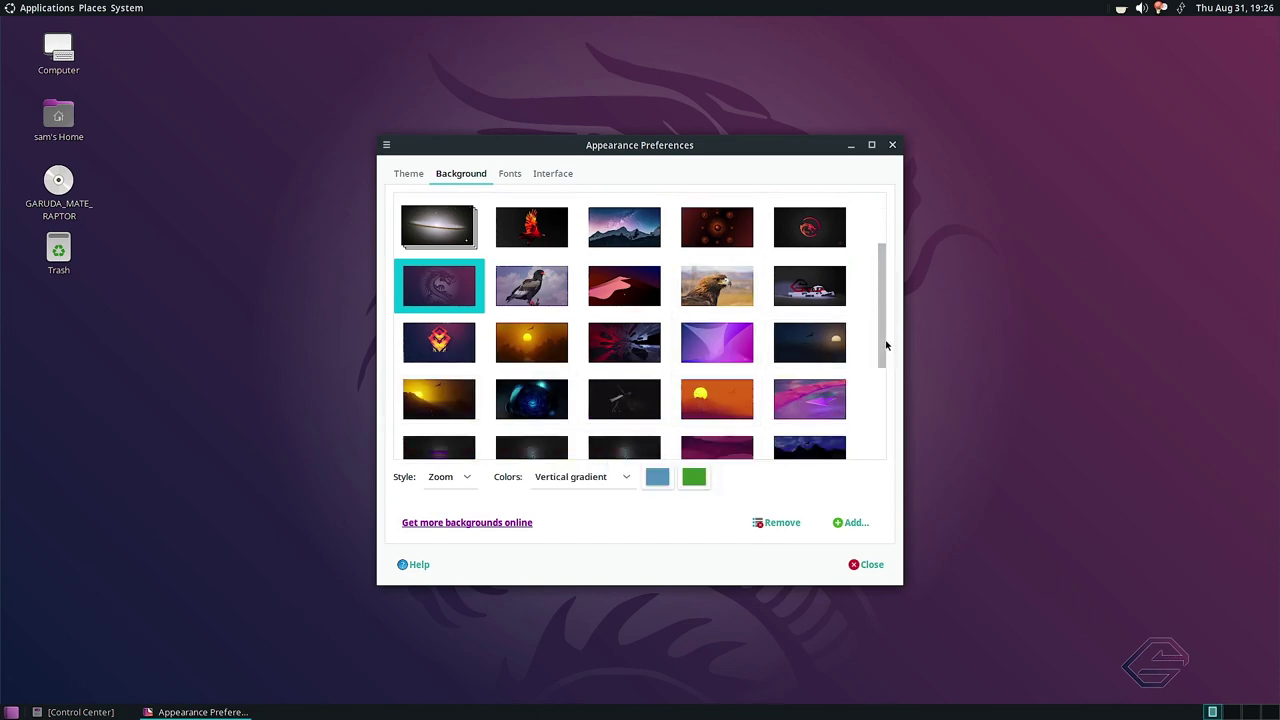
{"action": "mouse_move", "coordinate": [886, 345]}
{"action": "left_mouse_down"}
{"action": "mouse_move", "coordinate": [879, 462]}
{"action": "mouse_move", "coordinate": [880, 365]}
{"action": "left_mouse_up"}
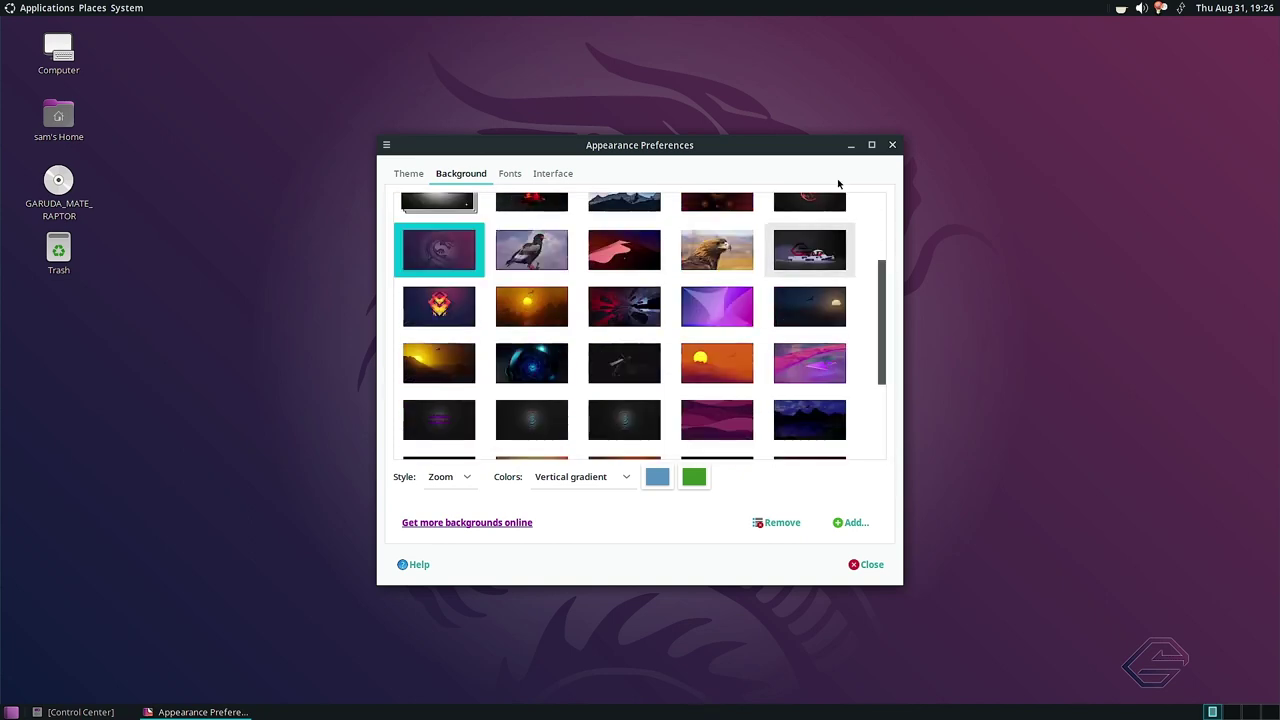
{"action": "left_click", "coordinate": [893, 146]}
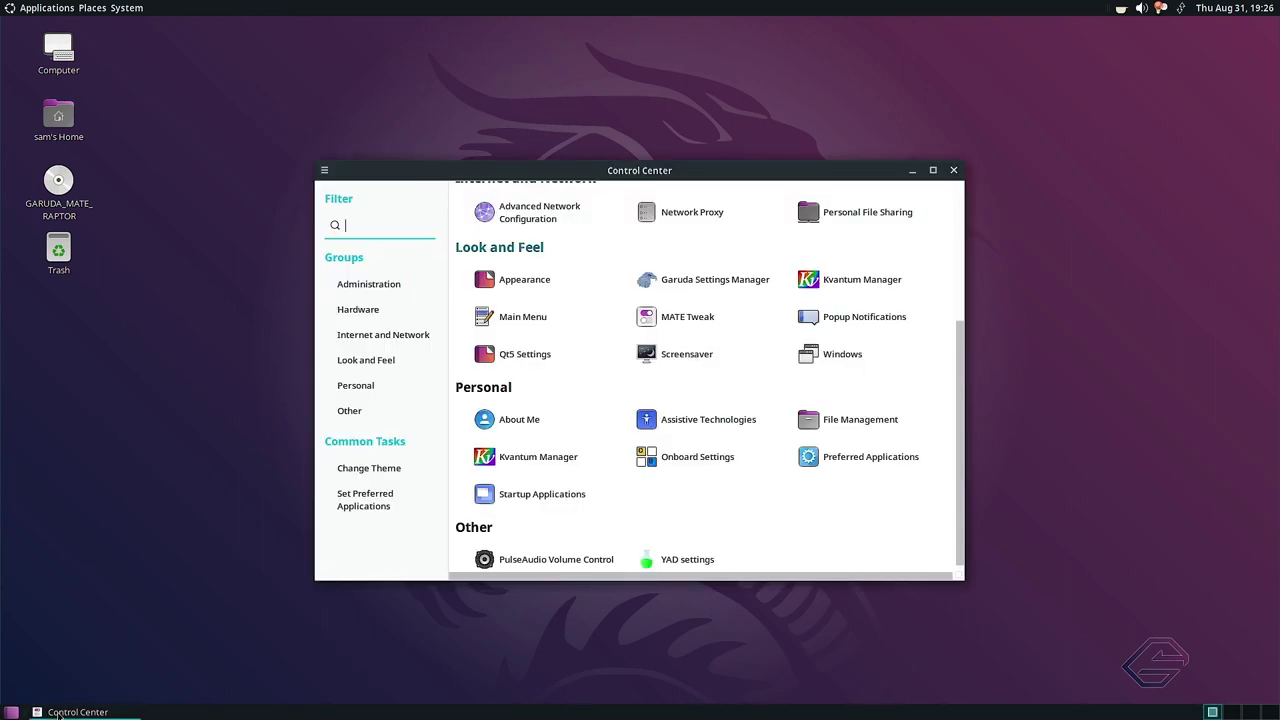
{"action": "left_click", "coordinate": [954, 170]}
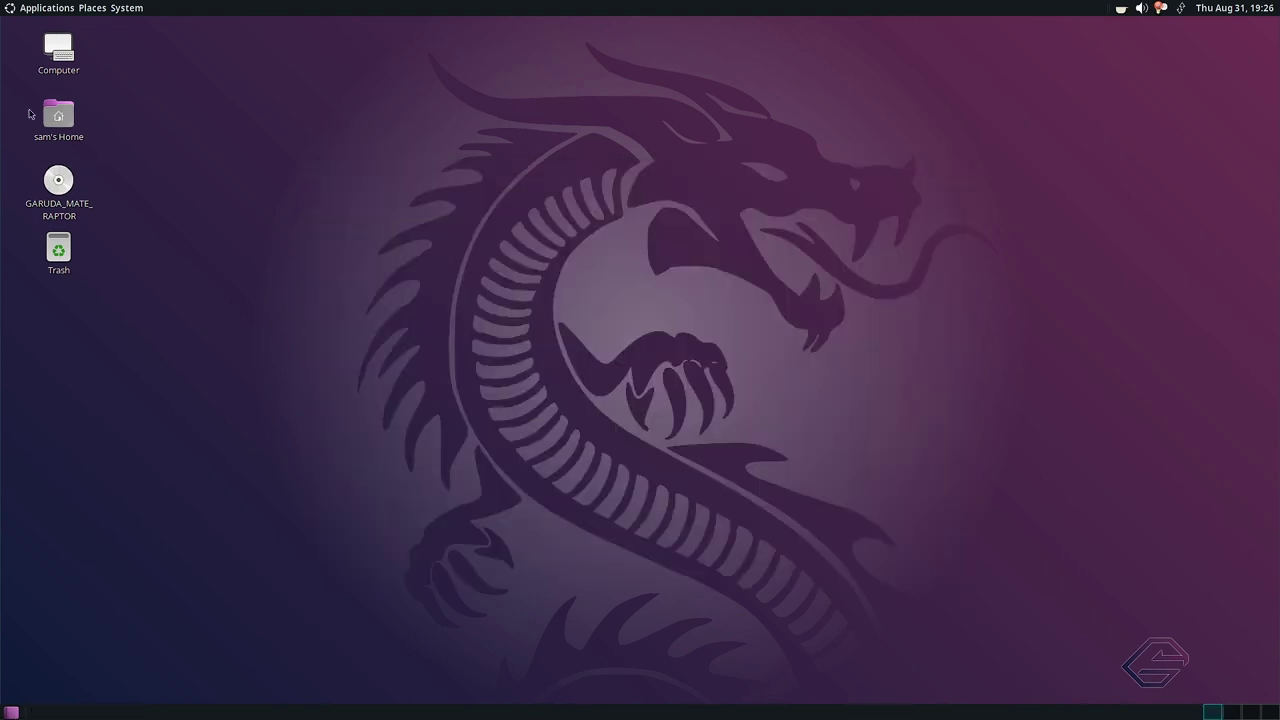
{"action": "left_click", "coordinate": [44, 9]}
{"action": "mouse_move", "coordinate": [100, 7]}
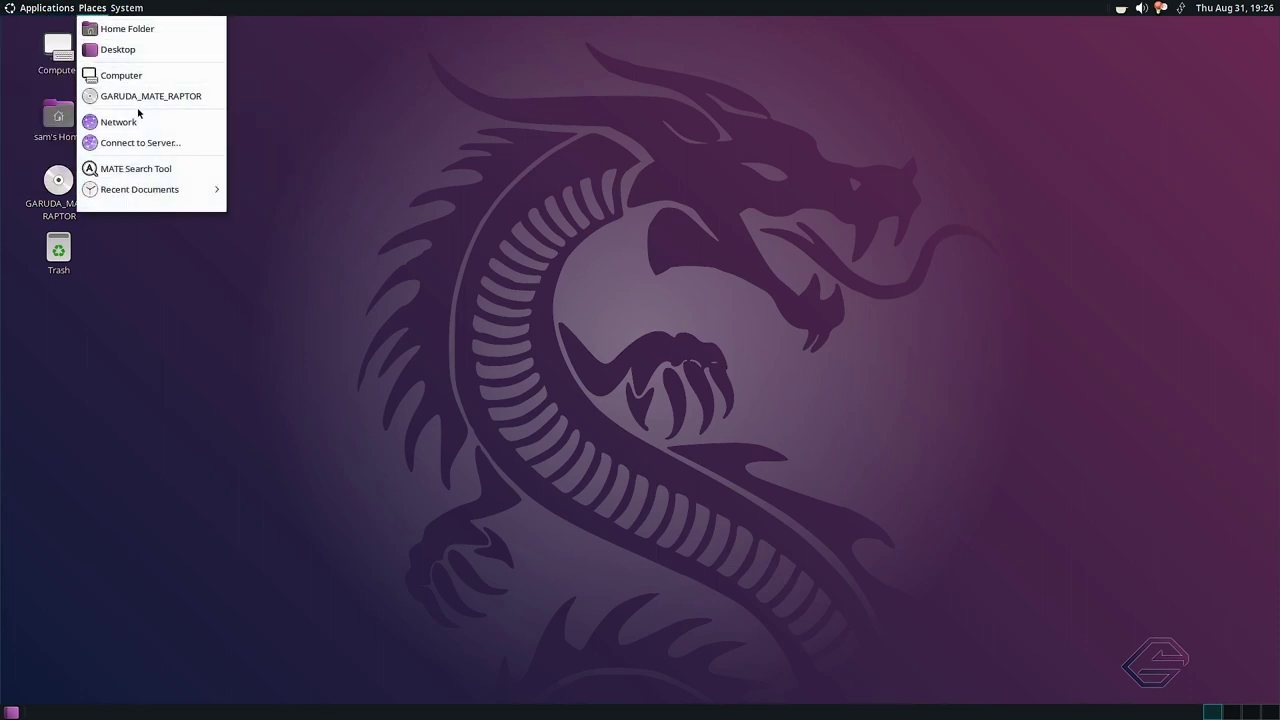
{"action": "left_click", "coordinate": [148, 172]}
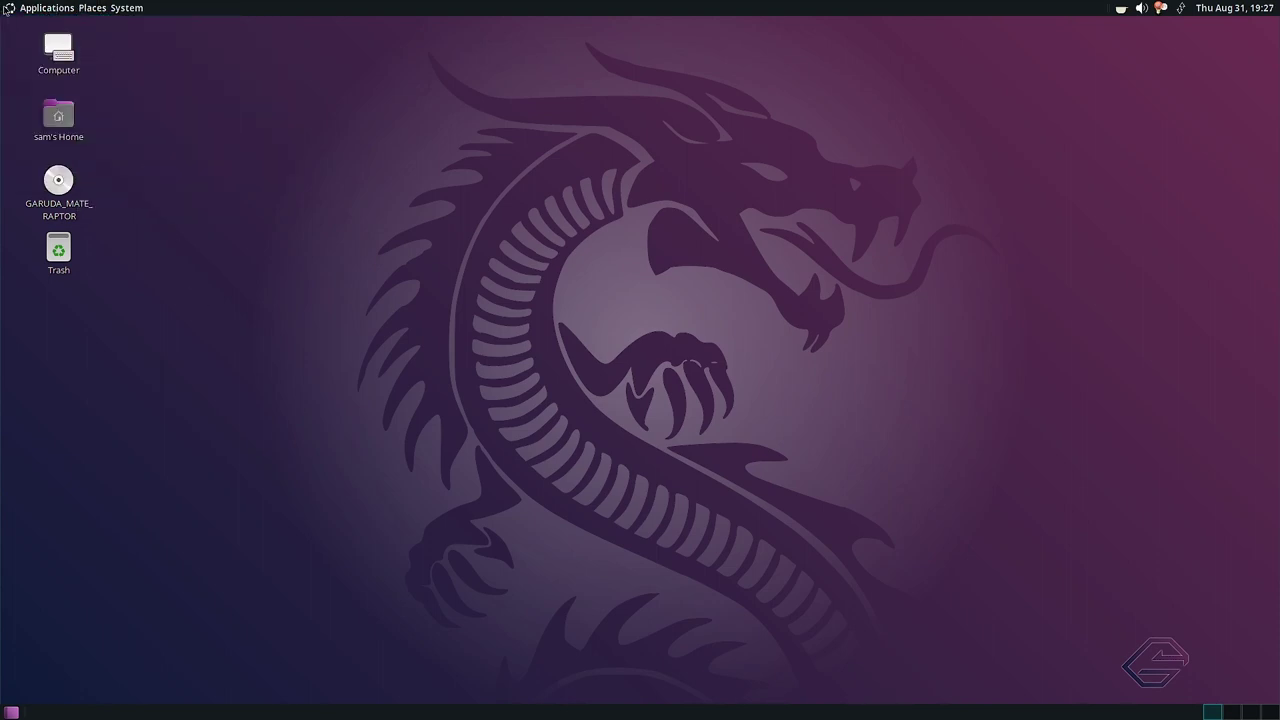
Look over the installed accessories and system tools, and open Garuda Assistant.
{"action": "left_click", "coordinate": [15, 9]}
{"action": "mouse_move", "coordinate": [19, 98]}
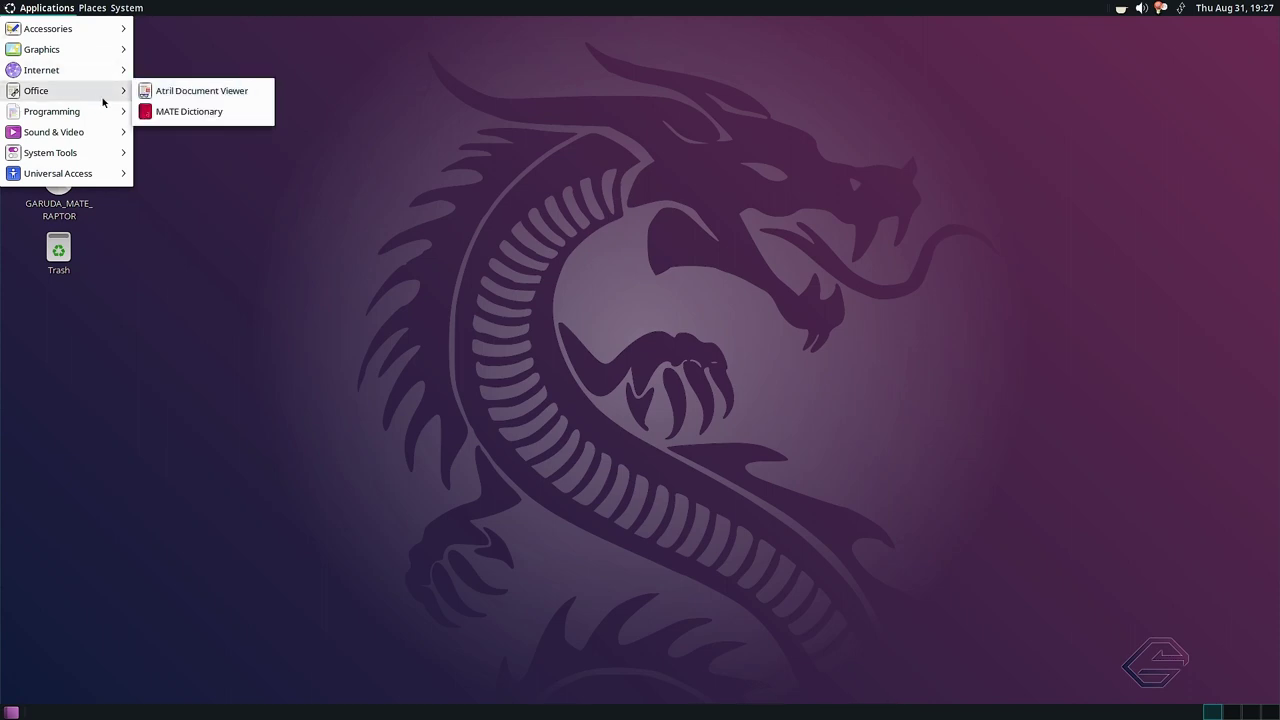
{"action": "mouse_move", "coordinate": [47, 31]}
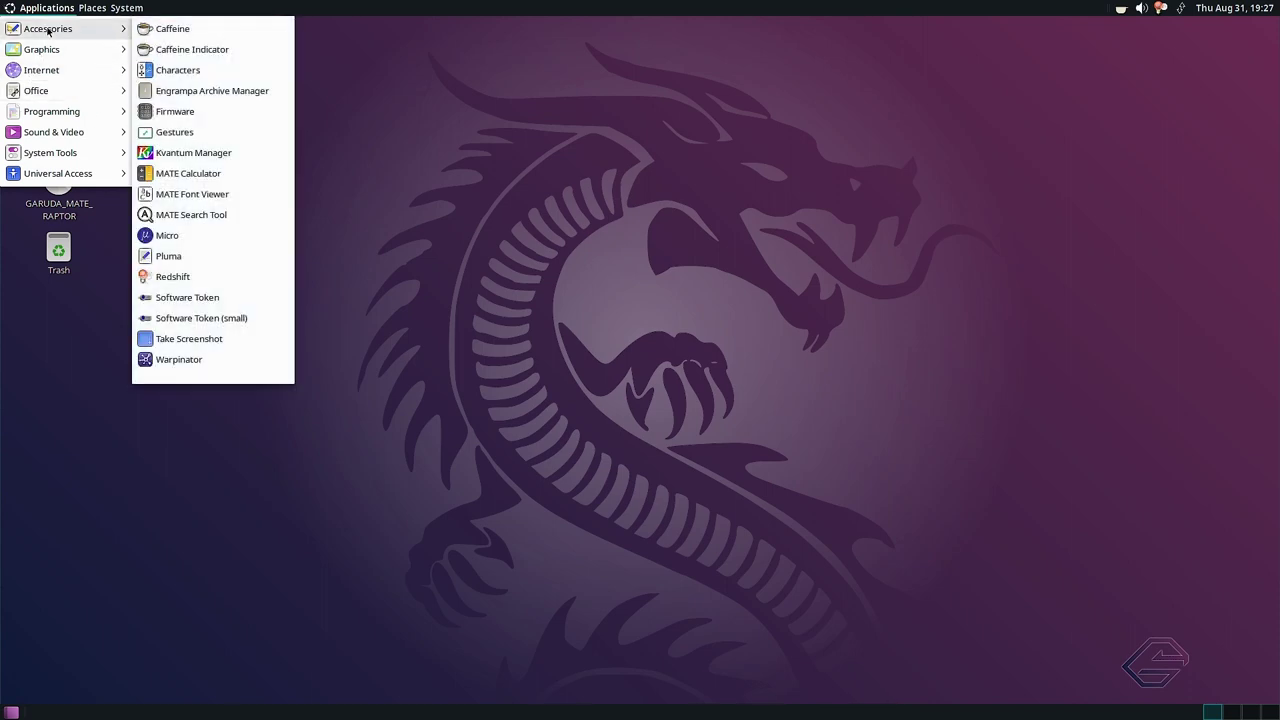
{"action": "mouse_move", "coordinate": [50, 153]}
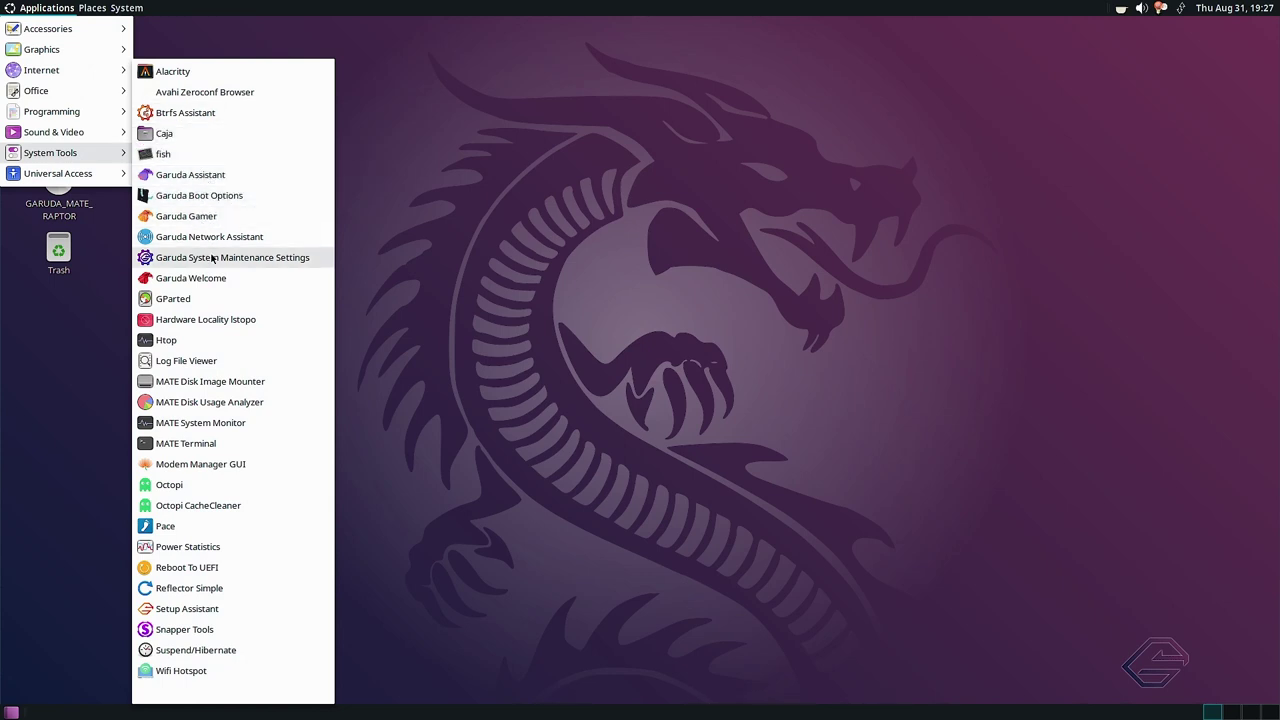
{"action": "left_click", "coordinate": [215, 176]}
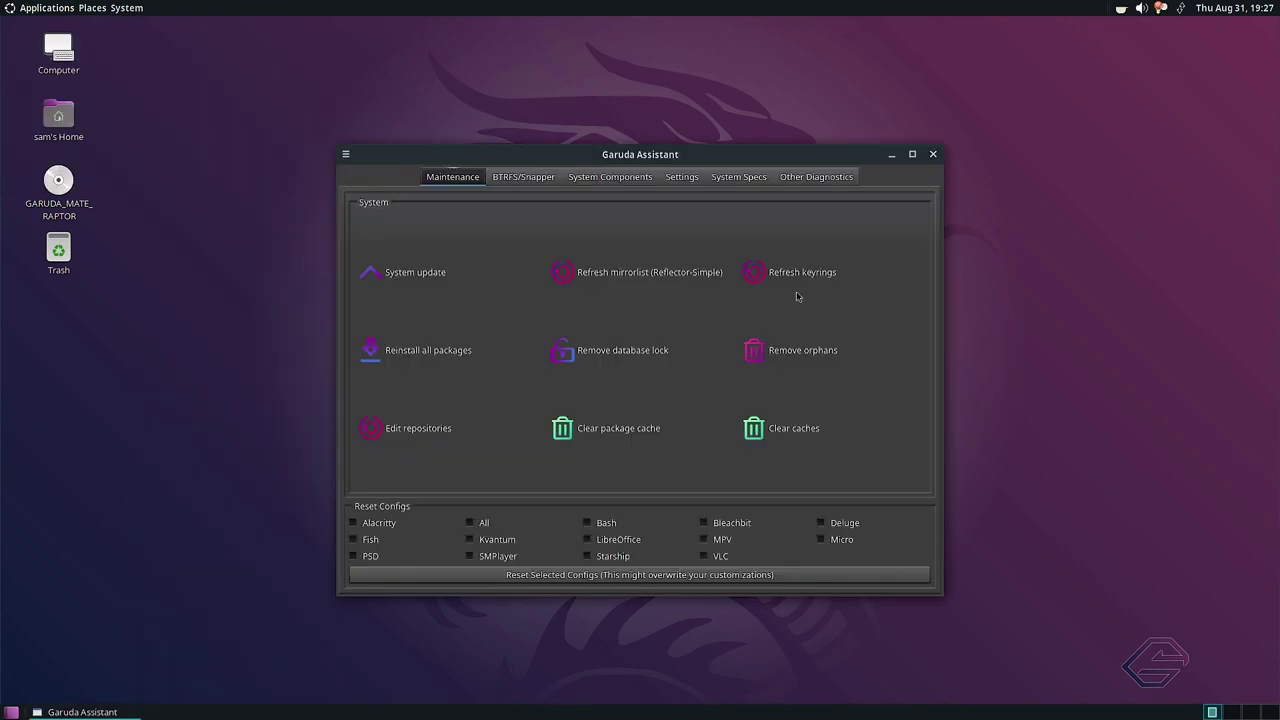
Launch BTRFS Assistant from Garuda Assistant's BTRFS/Snapper page and authenticate with the account password.
{"action": "left_click", "coordinate": [548, 182]}
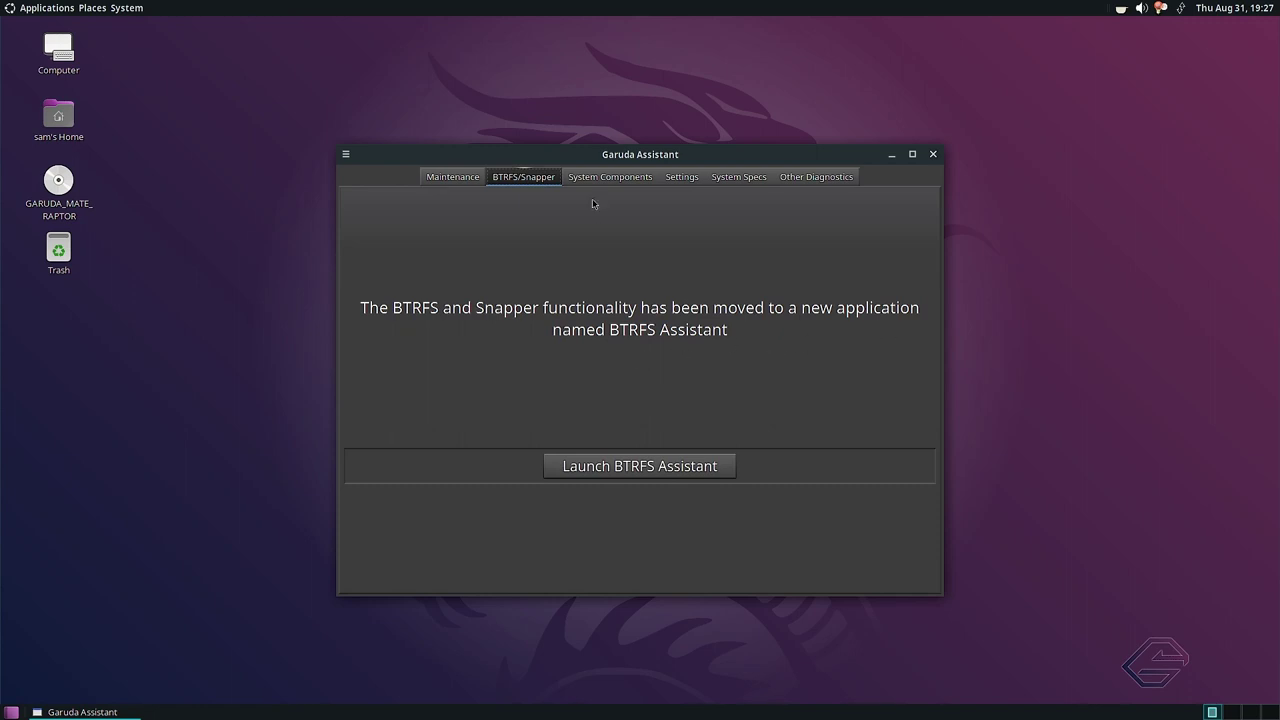
{"action": "left_click", "coordinate": [578, 468]}
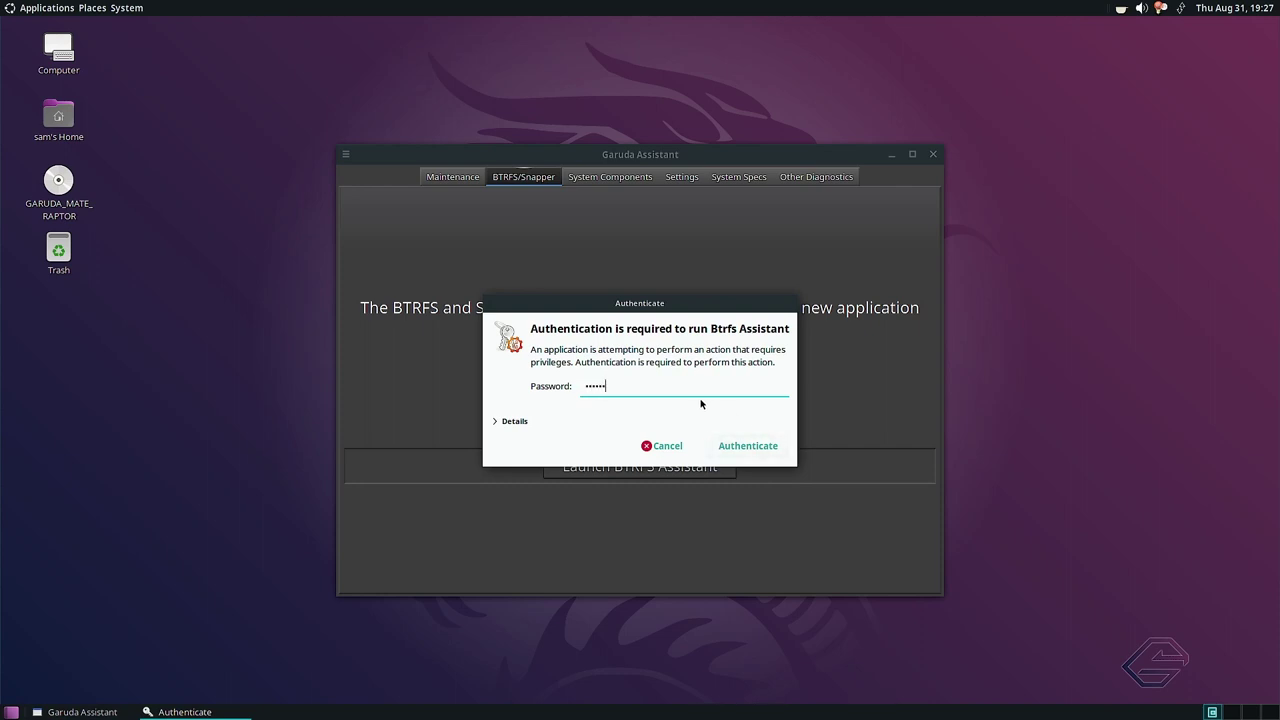
{"action": "key", "text": "Return"}
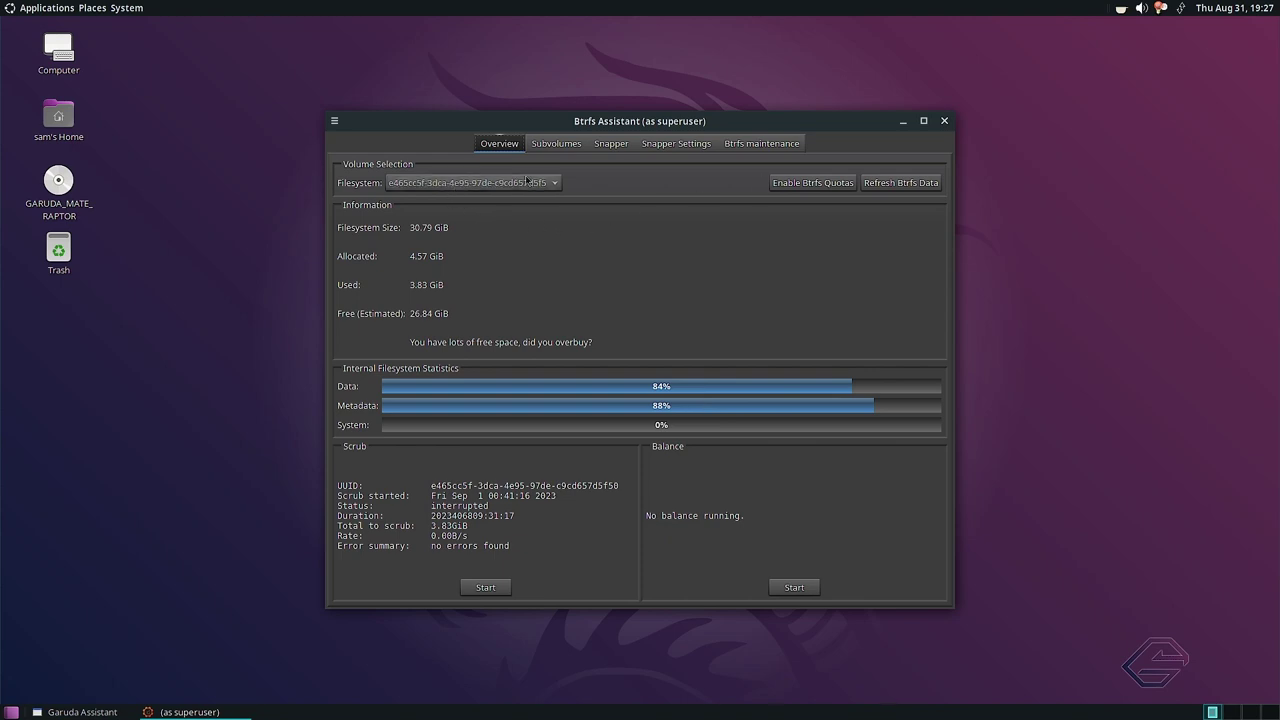
Review the Subvolumes, Snapper, Snapper Settings and Btrfs maintenance pages of Btrfs Assistant, and close both assistant windows.
{"action": "left_click", "coordinate": [566, 146]}
{"action": "left_click", "coordinate": [611, 145]}
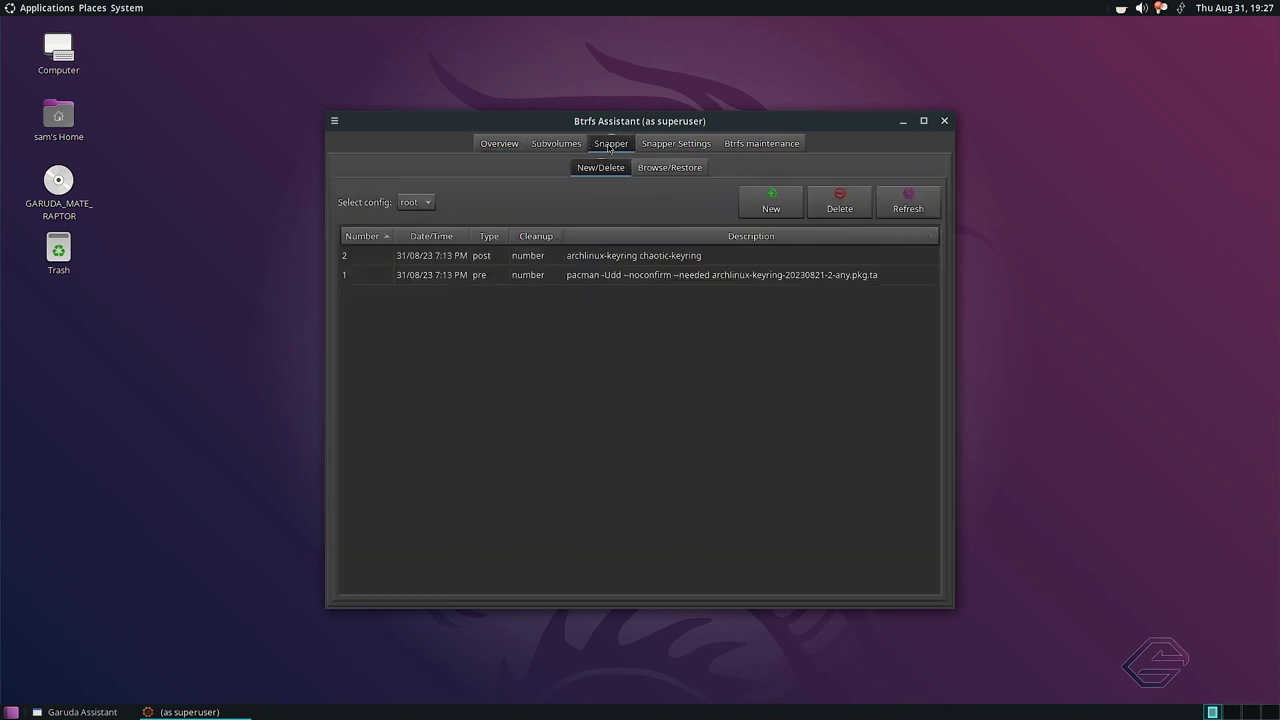
{"action": "left_click", "coordinate": [668, 147]}
{"action": "left_click", "coordinate": [737, 146]}
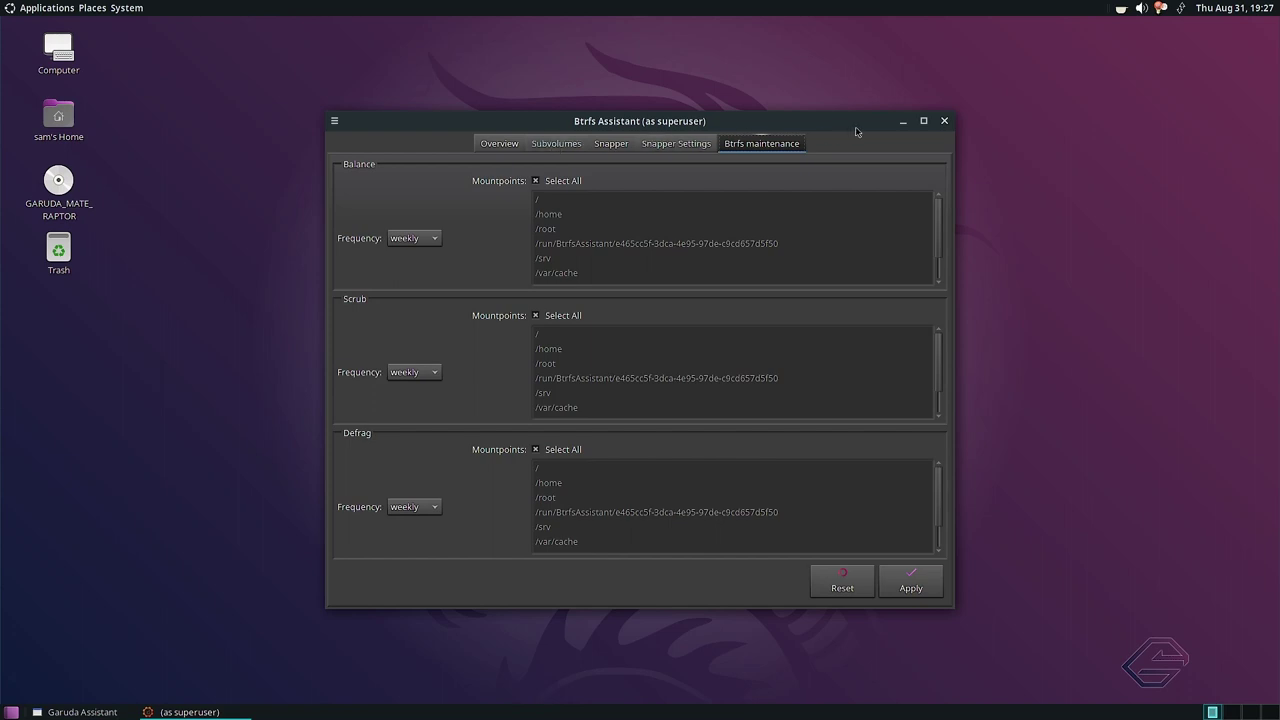
{"action": "left_click", "coordinate": [944, 122]}
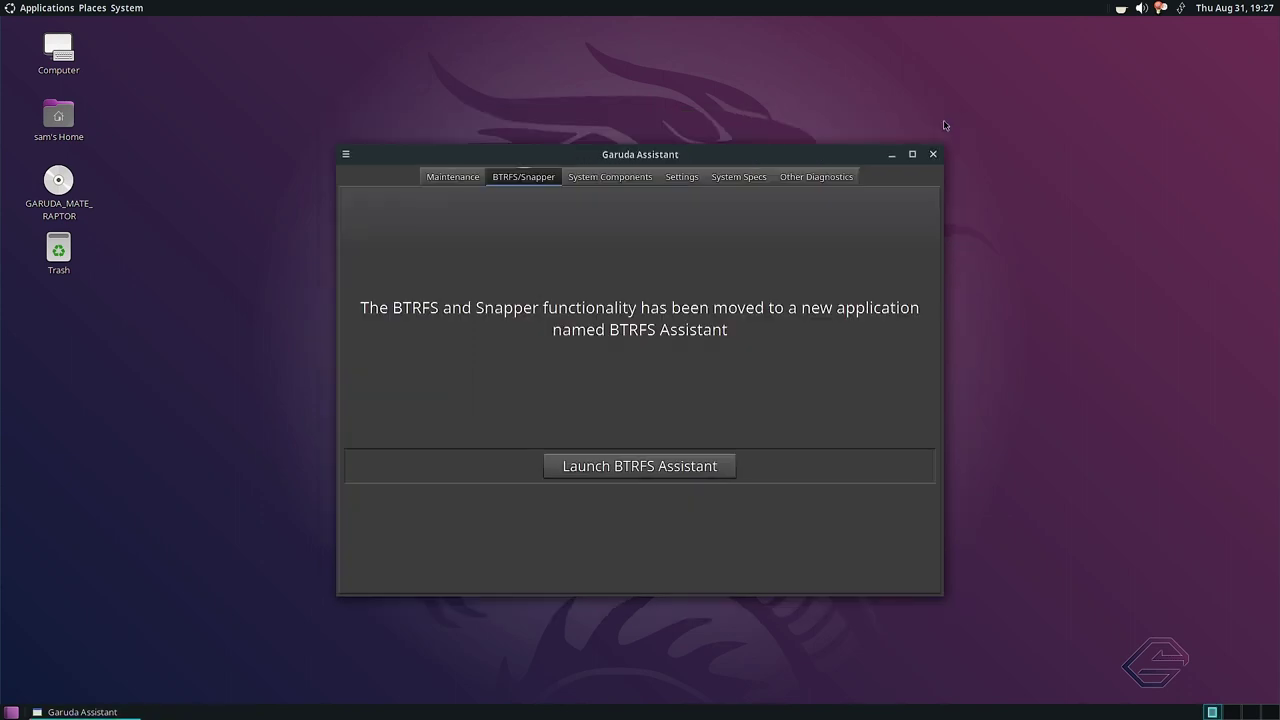
{"action": "left_click", "coordinate": [937, 155]}
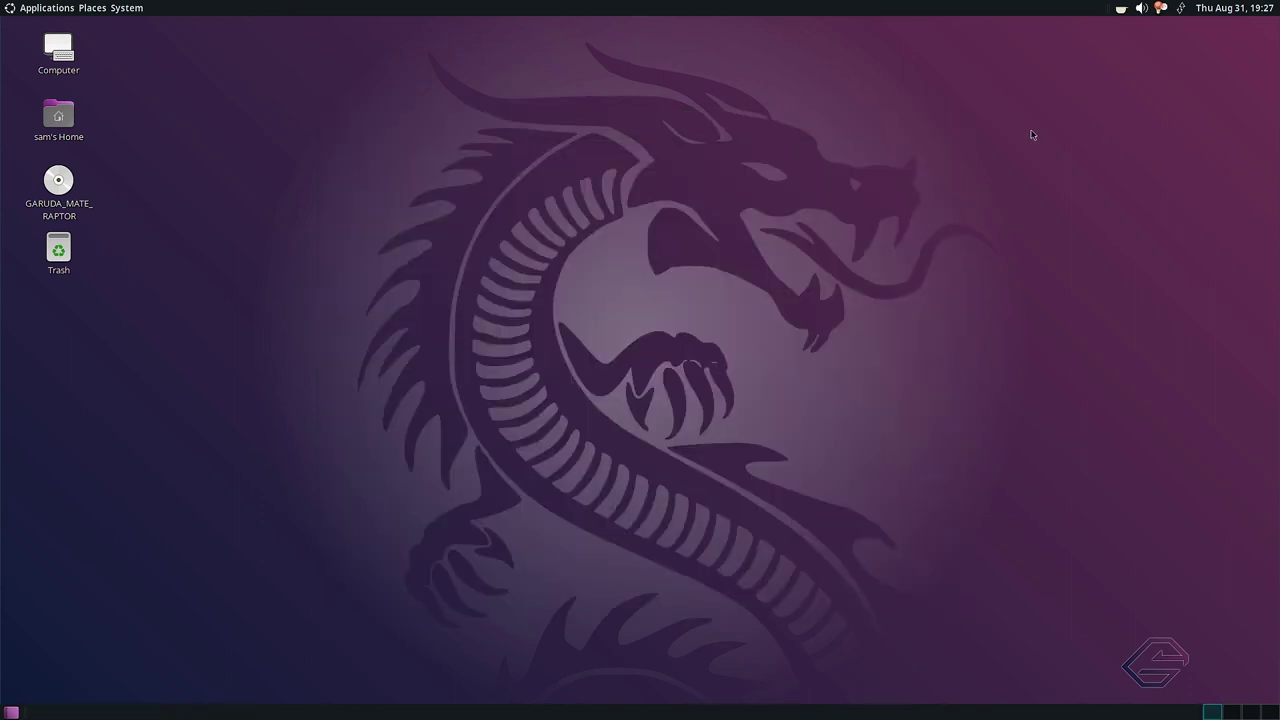